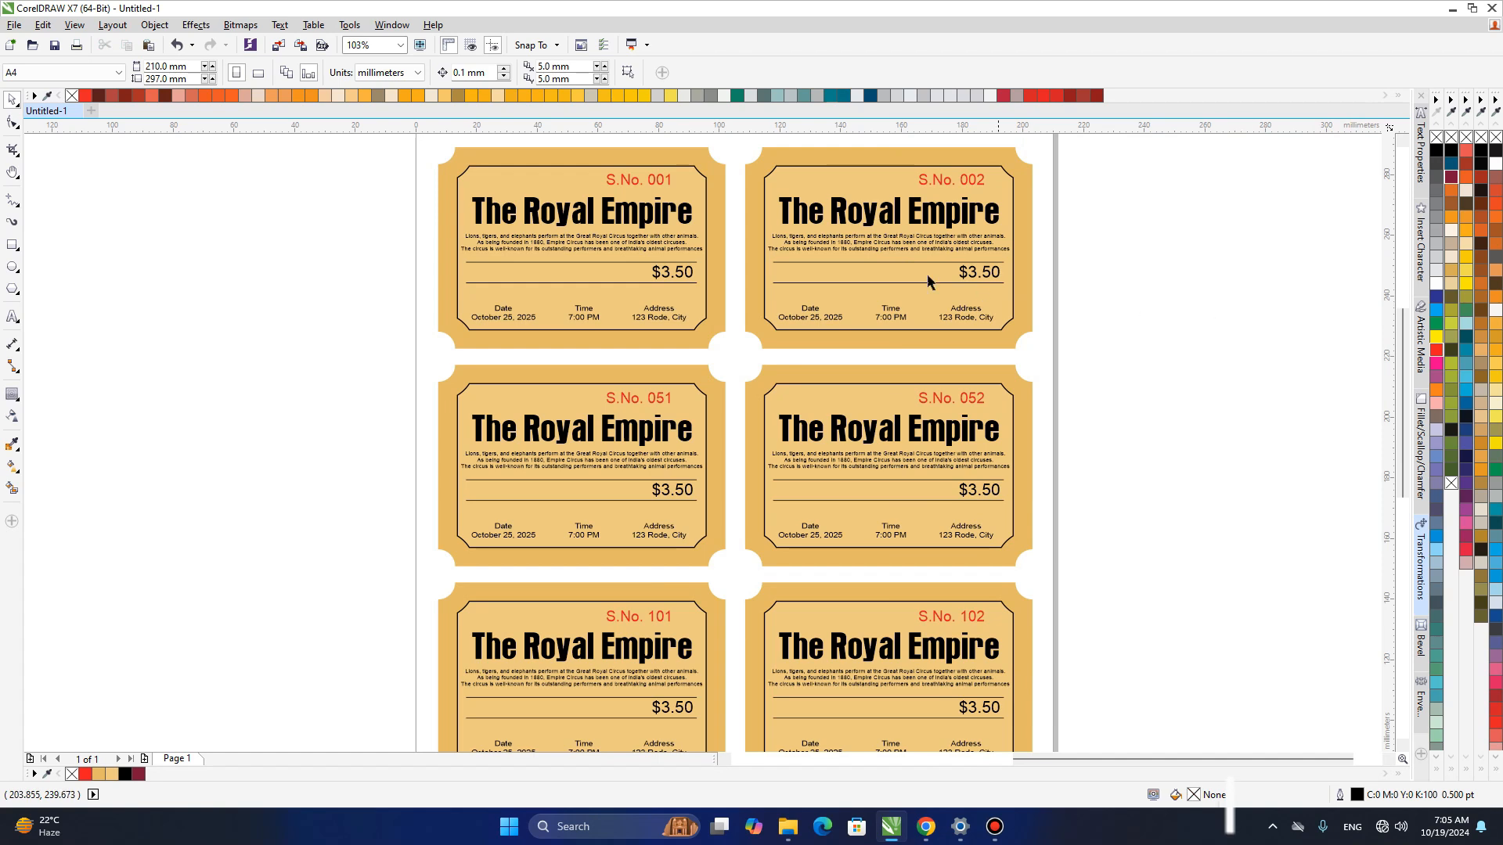
Examine the serial numbers on all eight tickets across the page, row by row.
left_click_drag(699, 221, 687, 265)
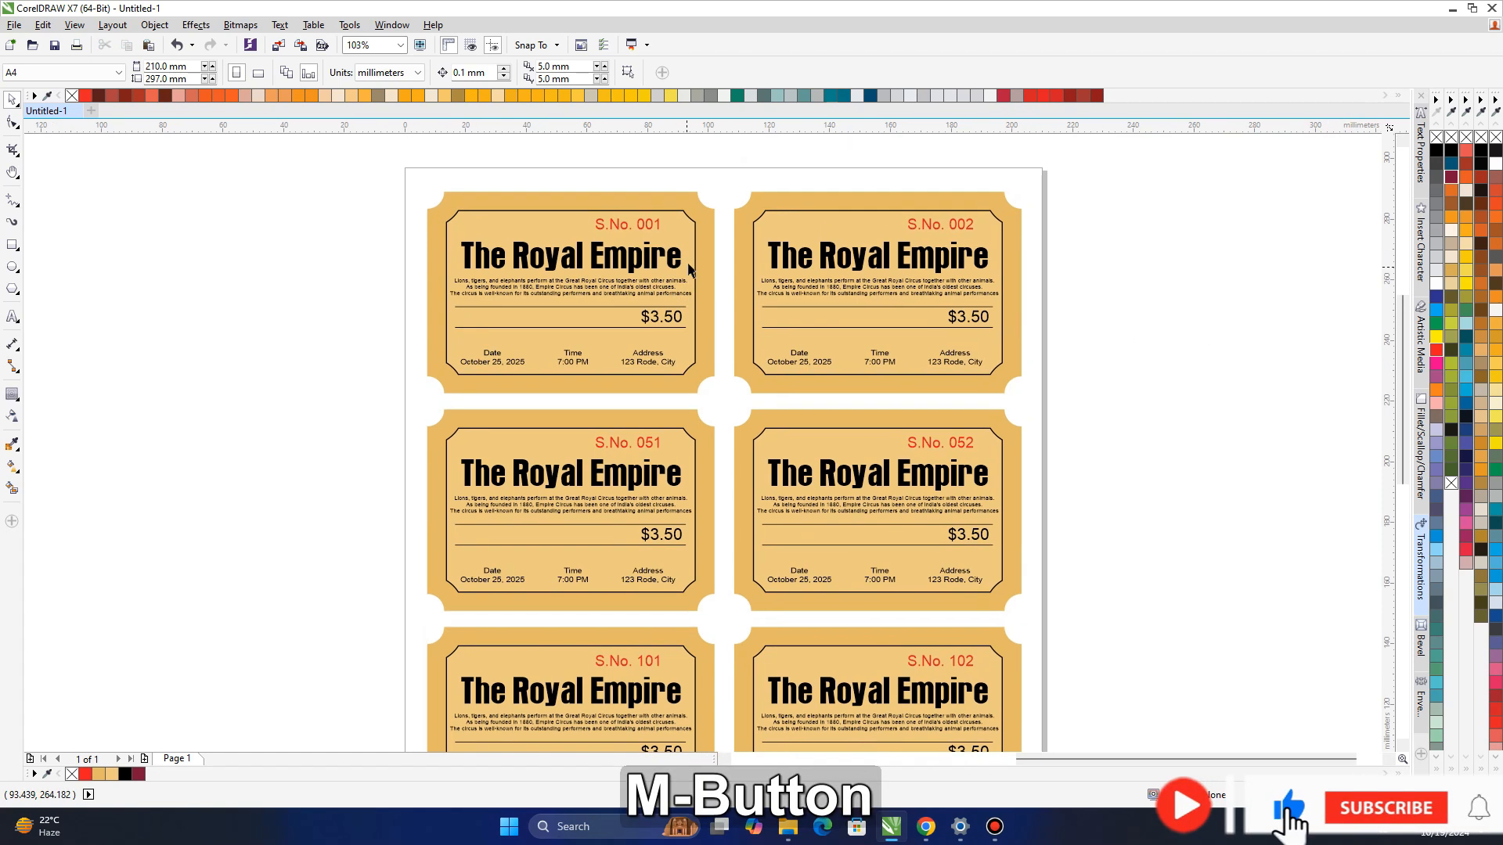
scroll(687, 261, "up", 1)
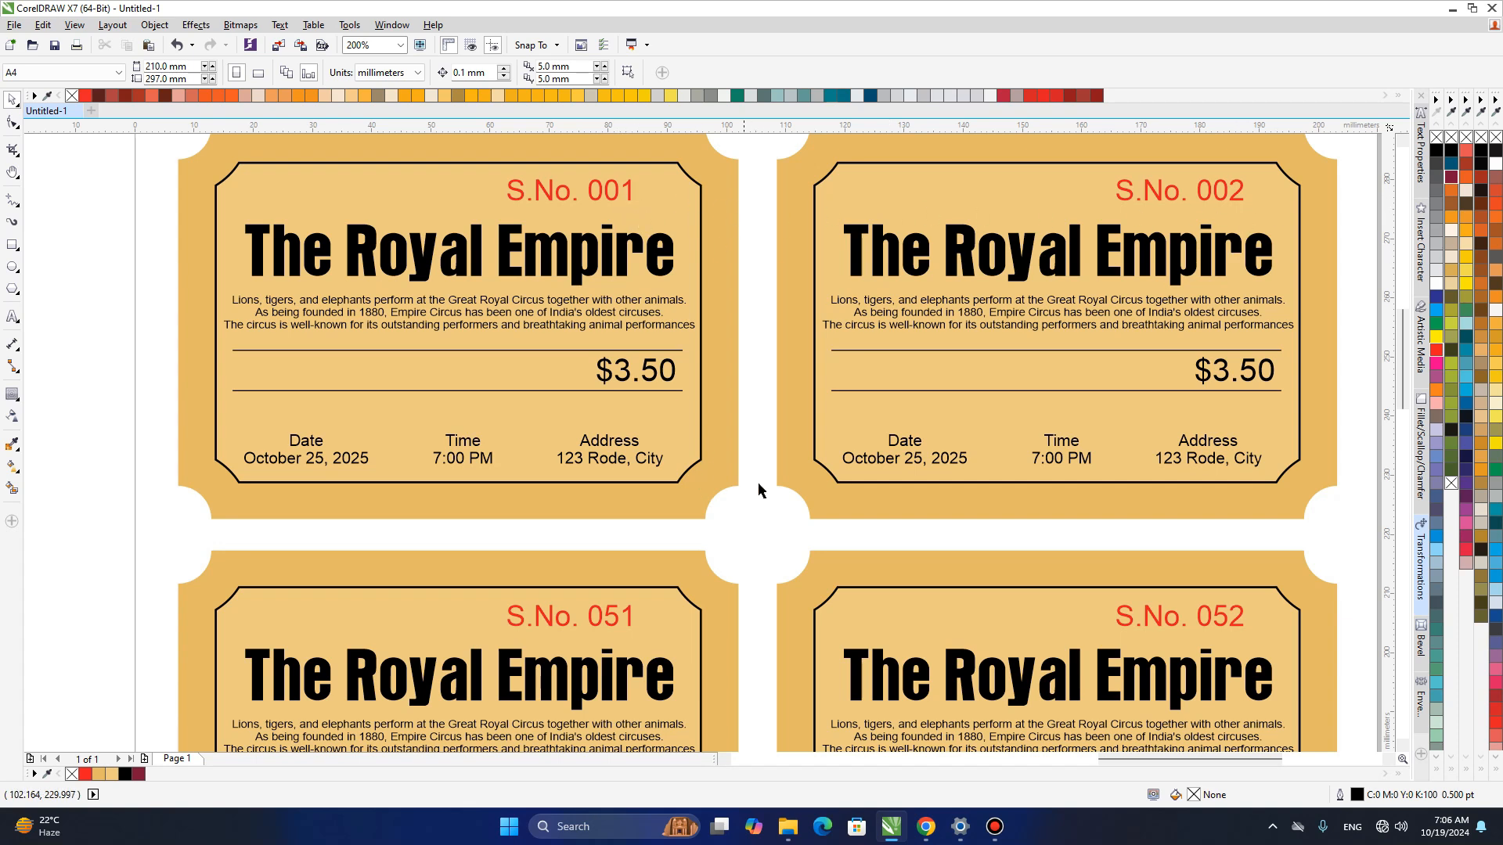
scroll(767, 466, "down", 5)
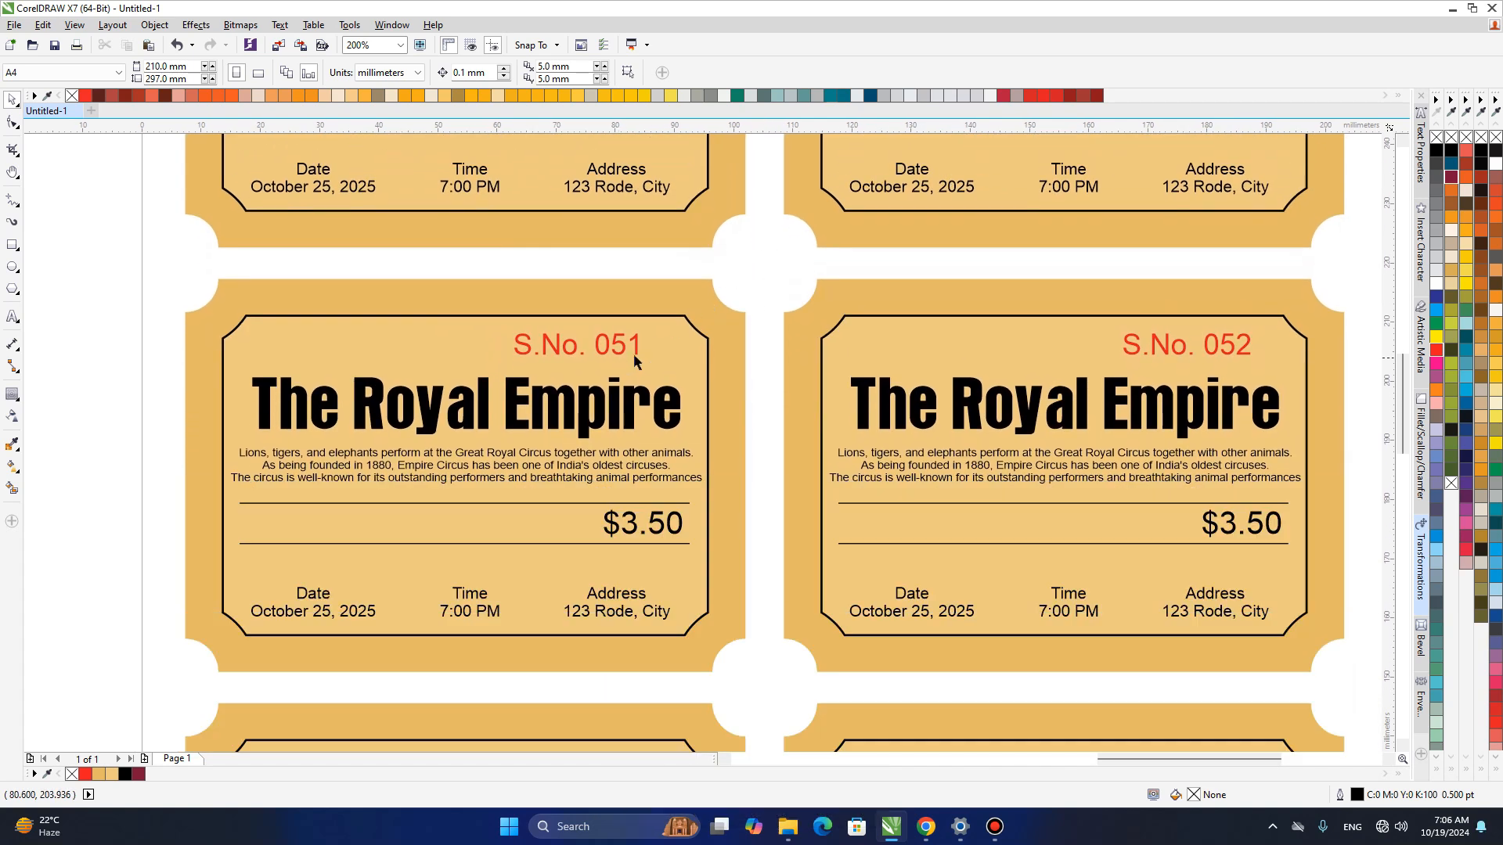
scroll(789, 392, "up", 5)
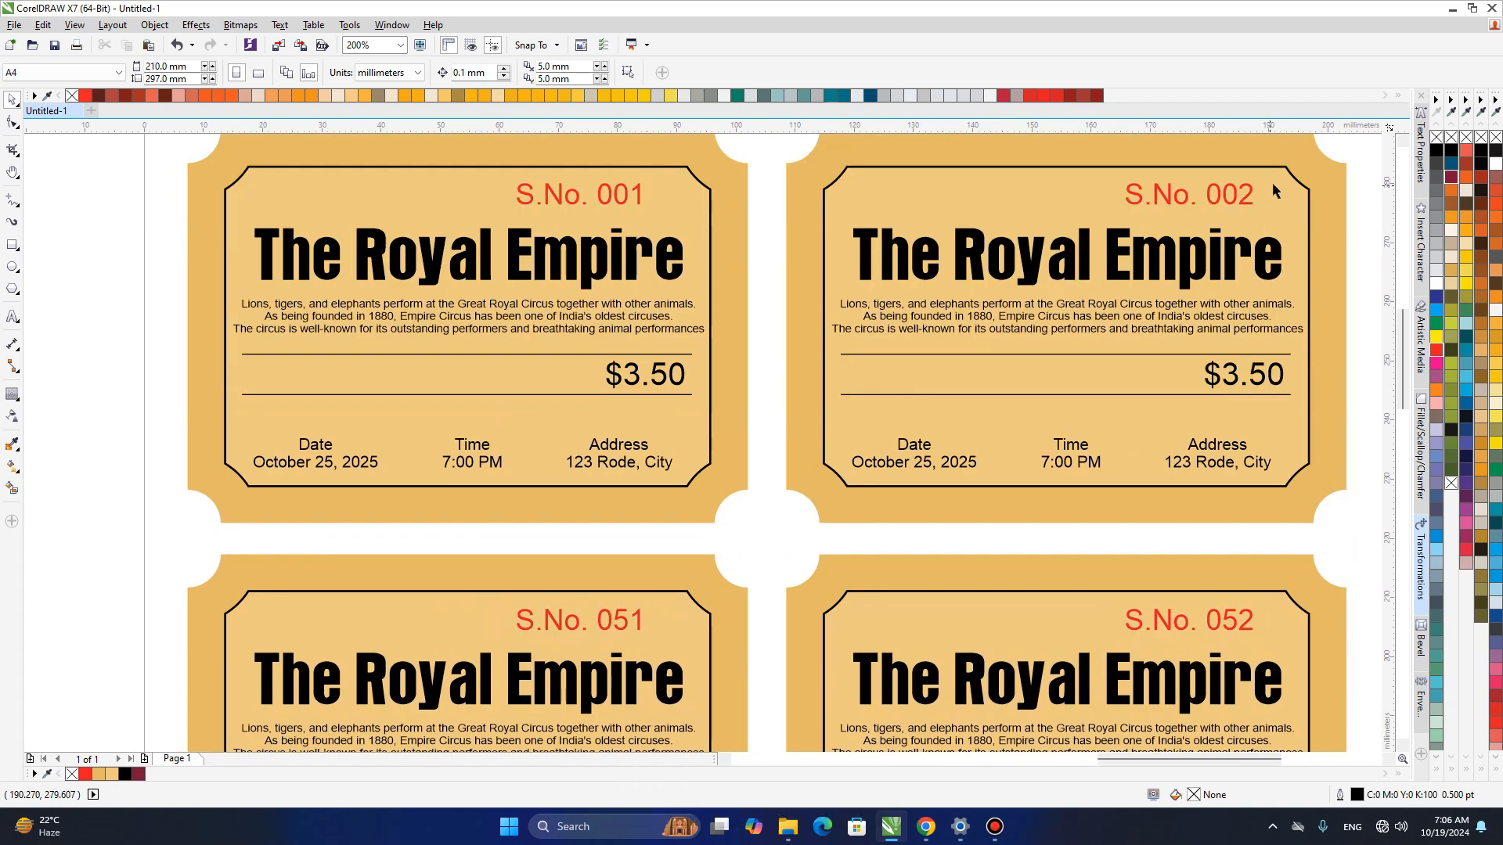
scroll(753, 532, "down", 3)
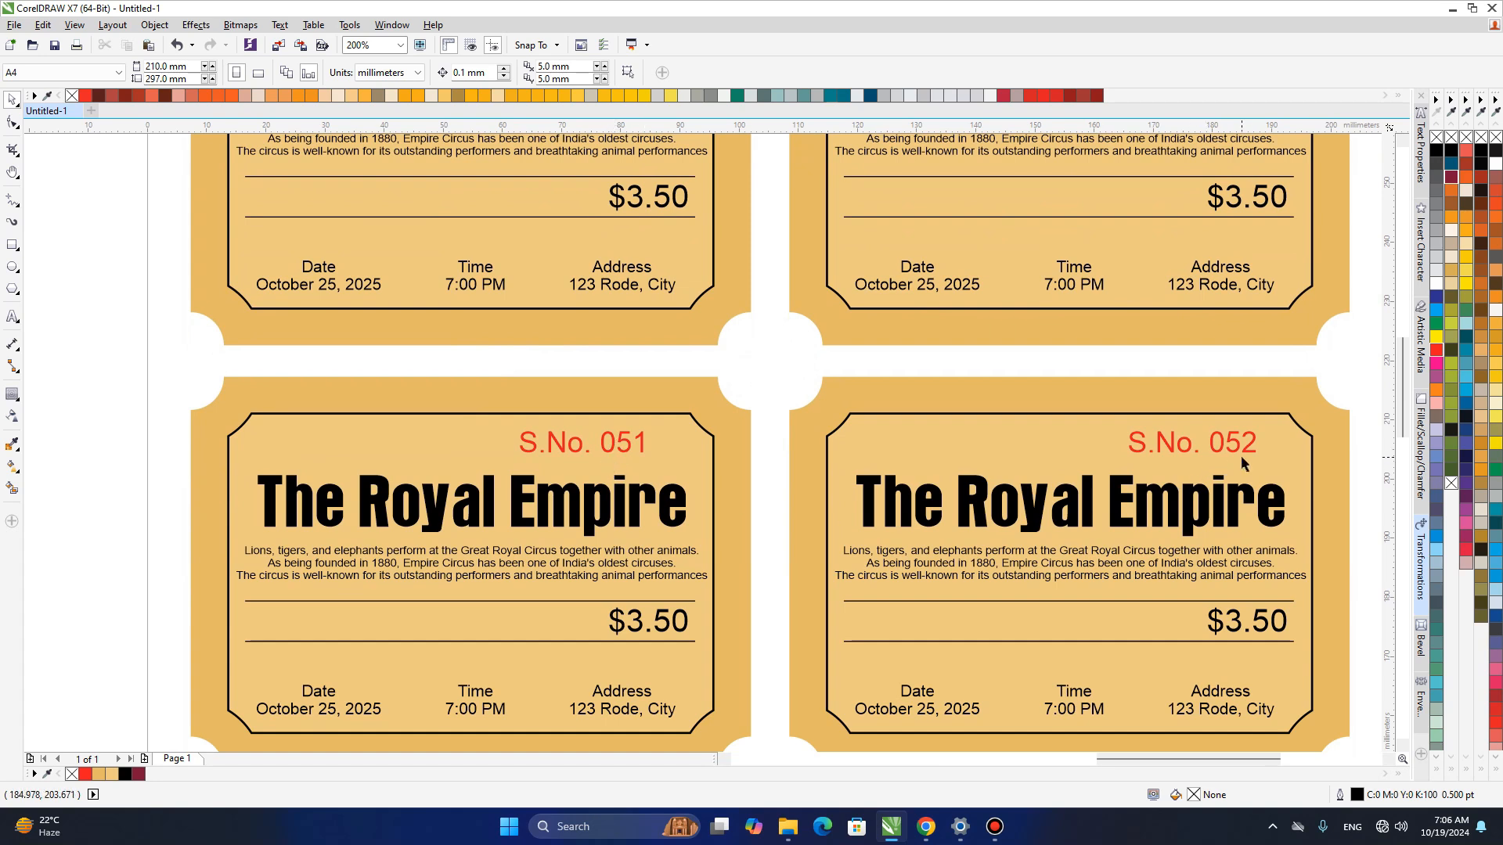
scroll(1241, 456, "down", 2)
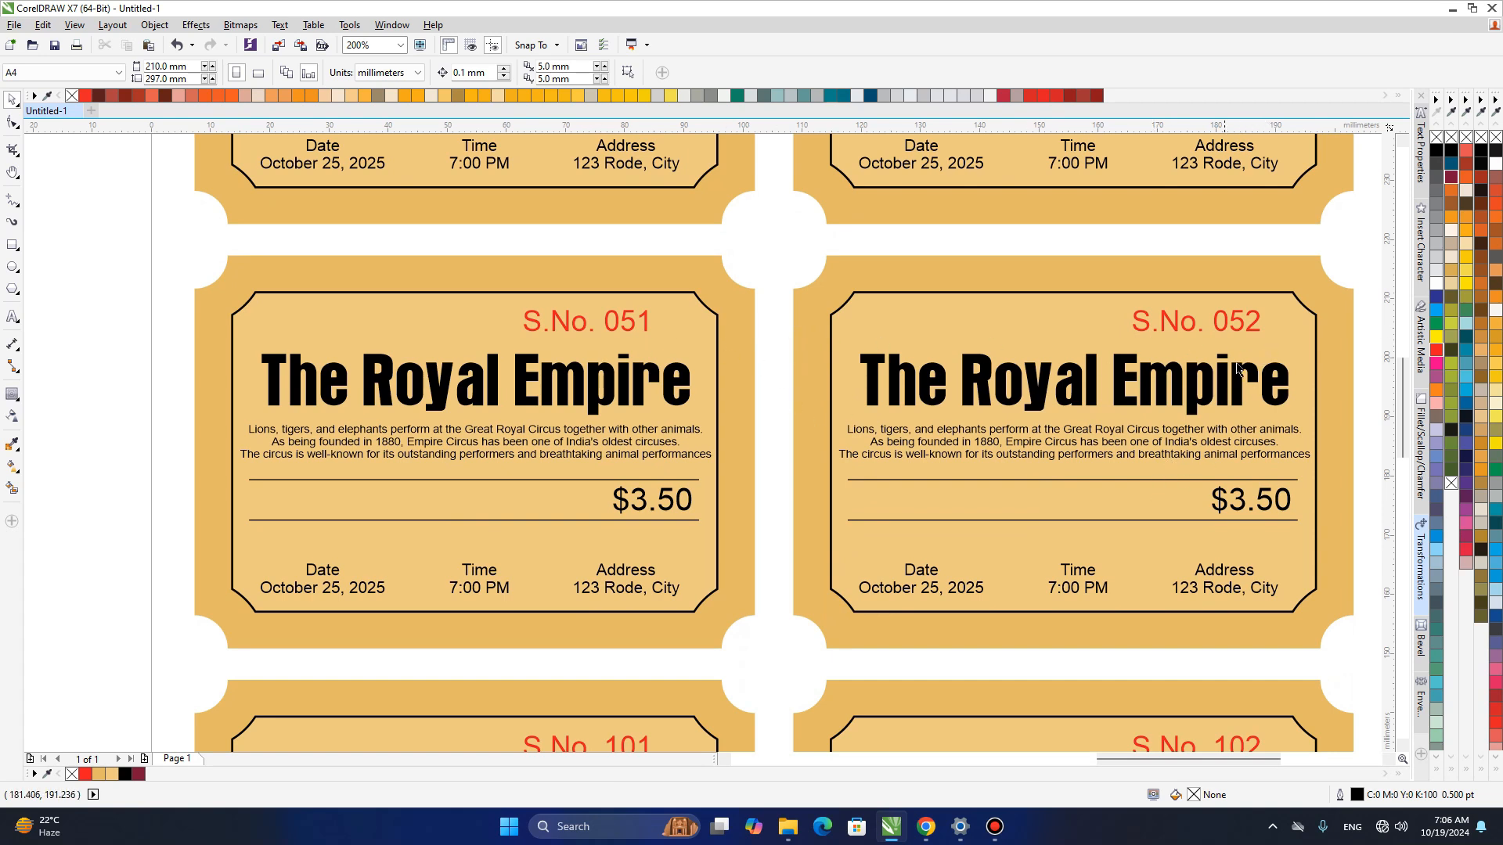
left_click_drag(1114, 582, 1129, 293)
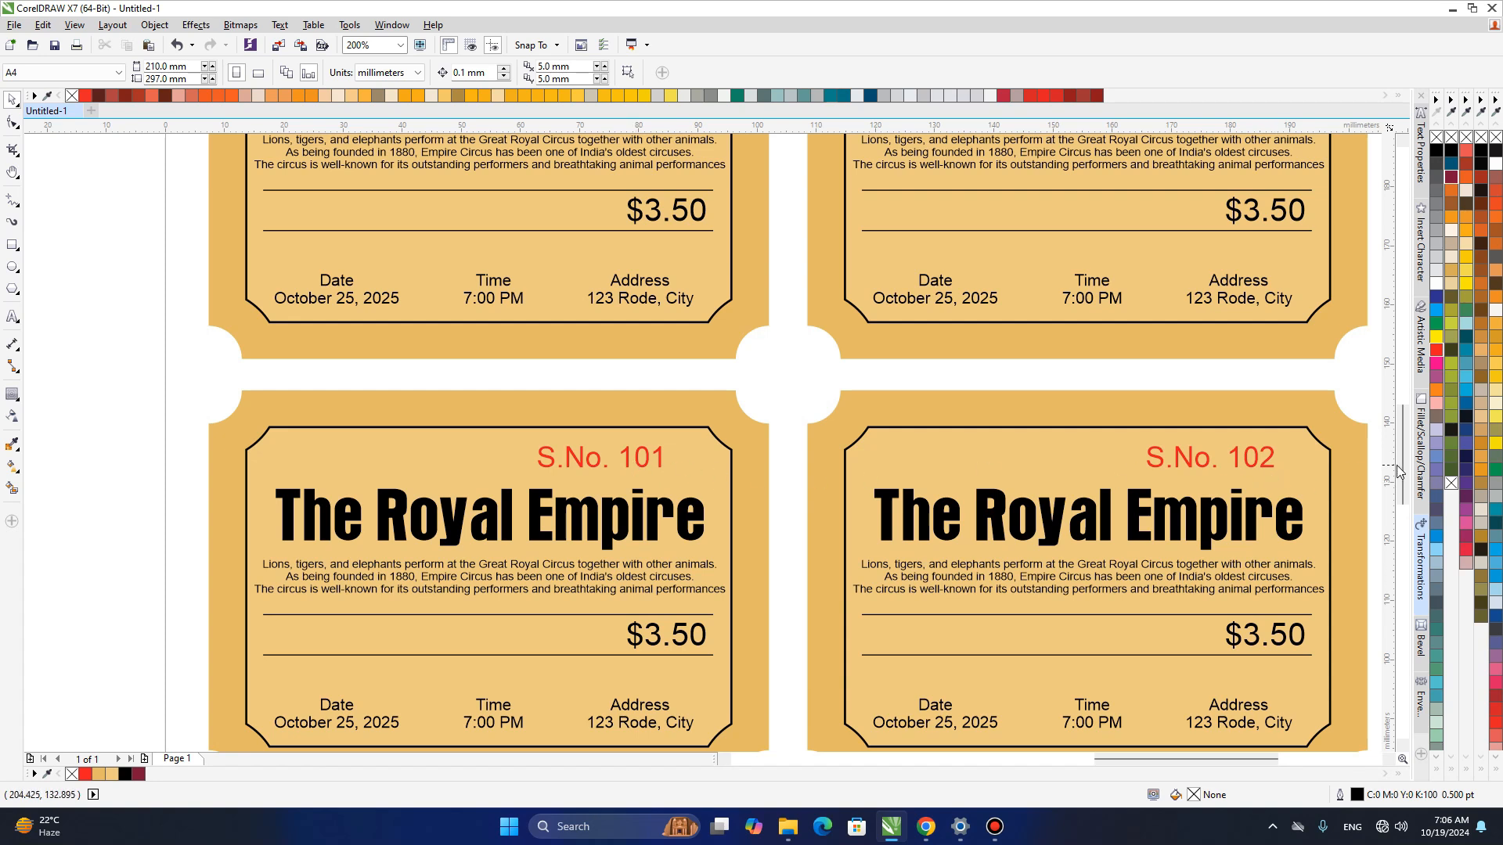
left_click_drag(1270, 476, 1252, 343)
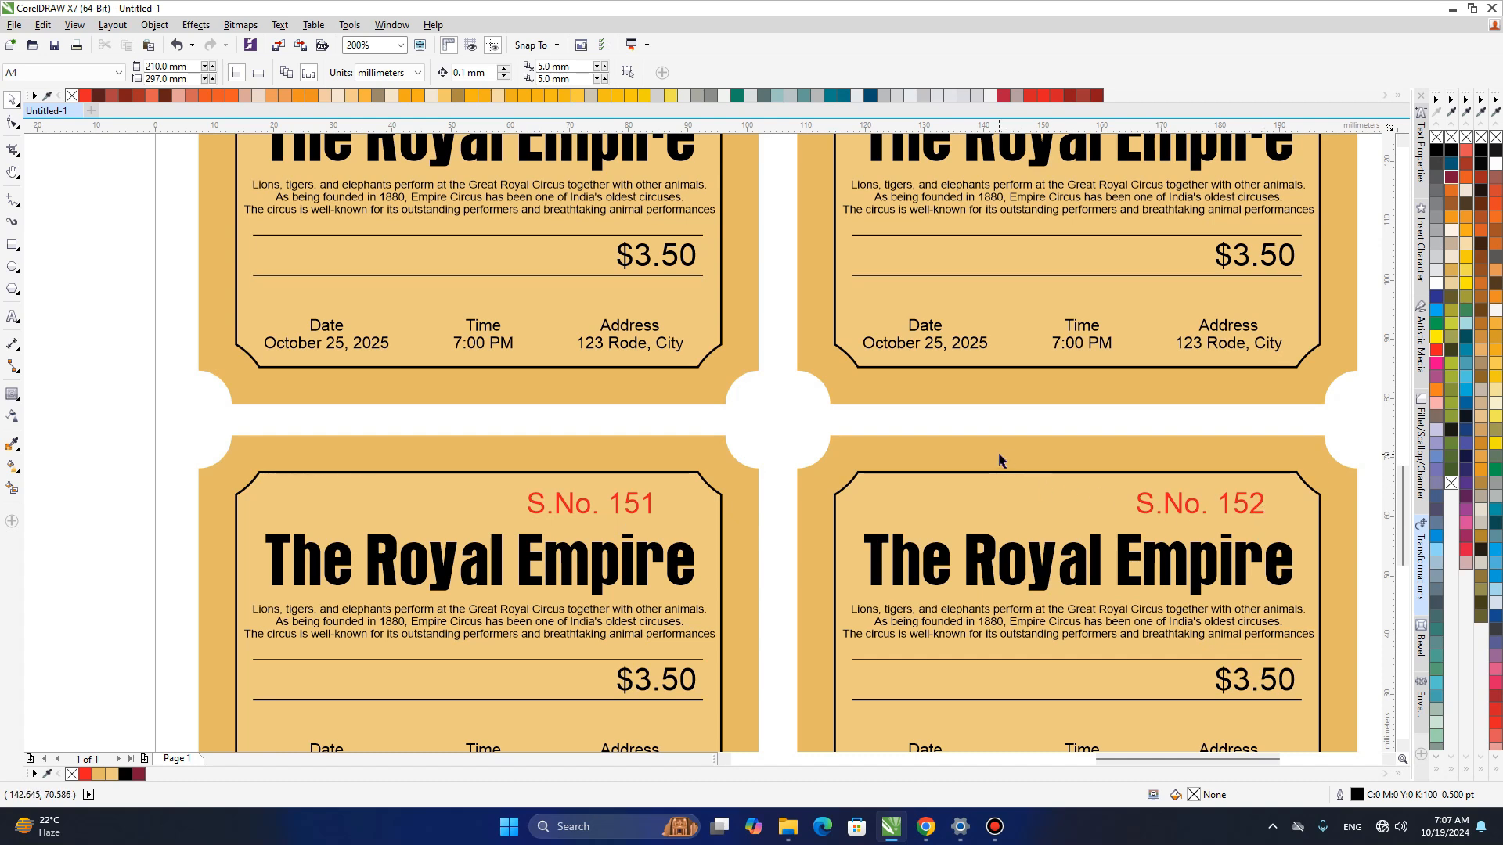
scroll(1000, 460, "down", 1)
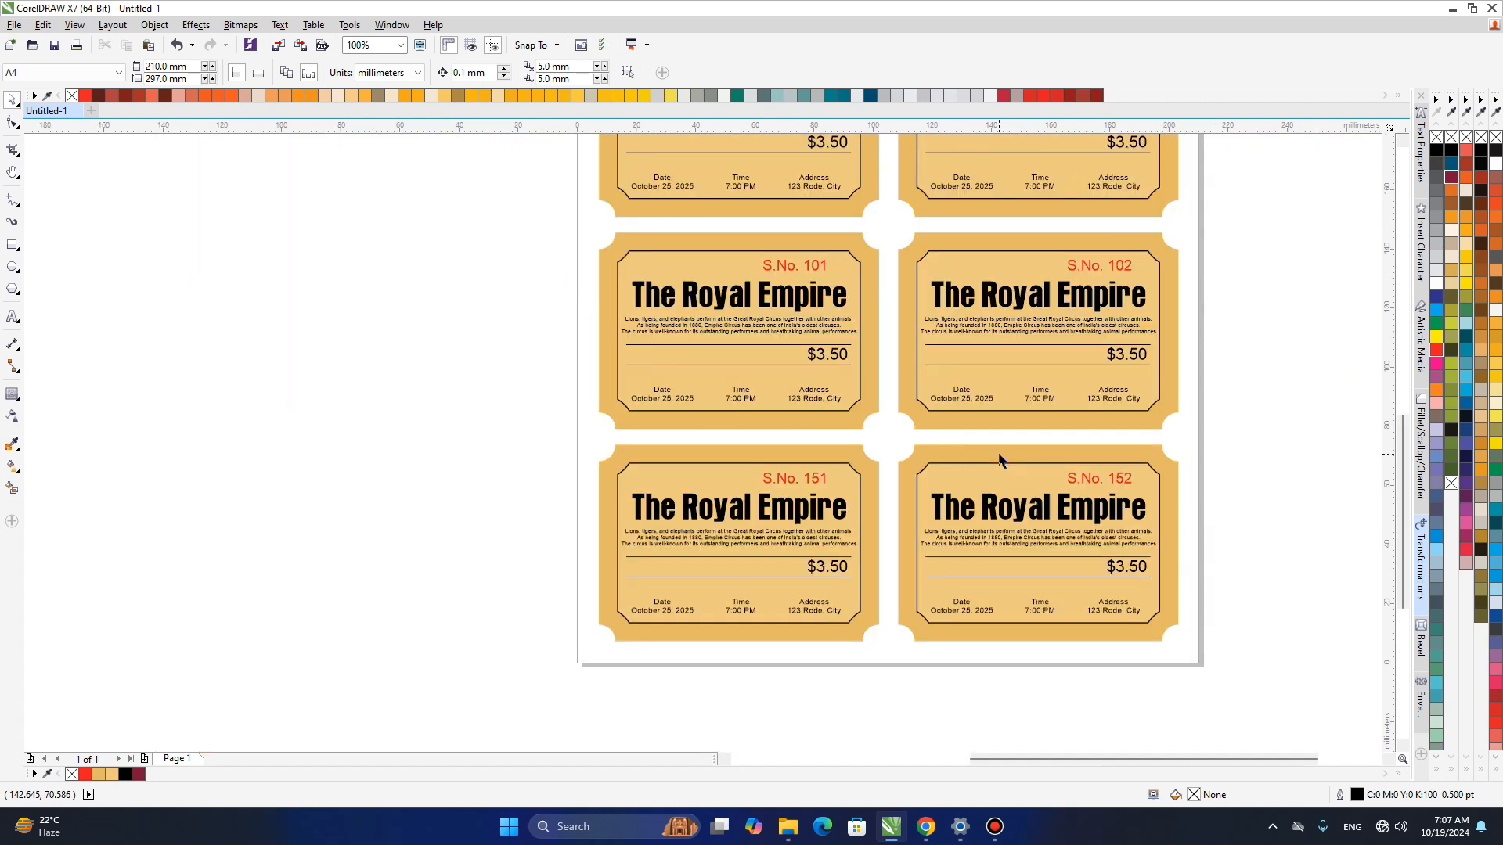
middle_click(969, 470)
left_click_drag(975, 417, 975, 586)
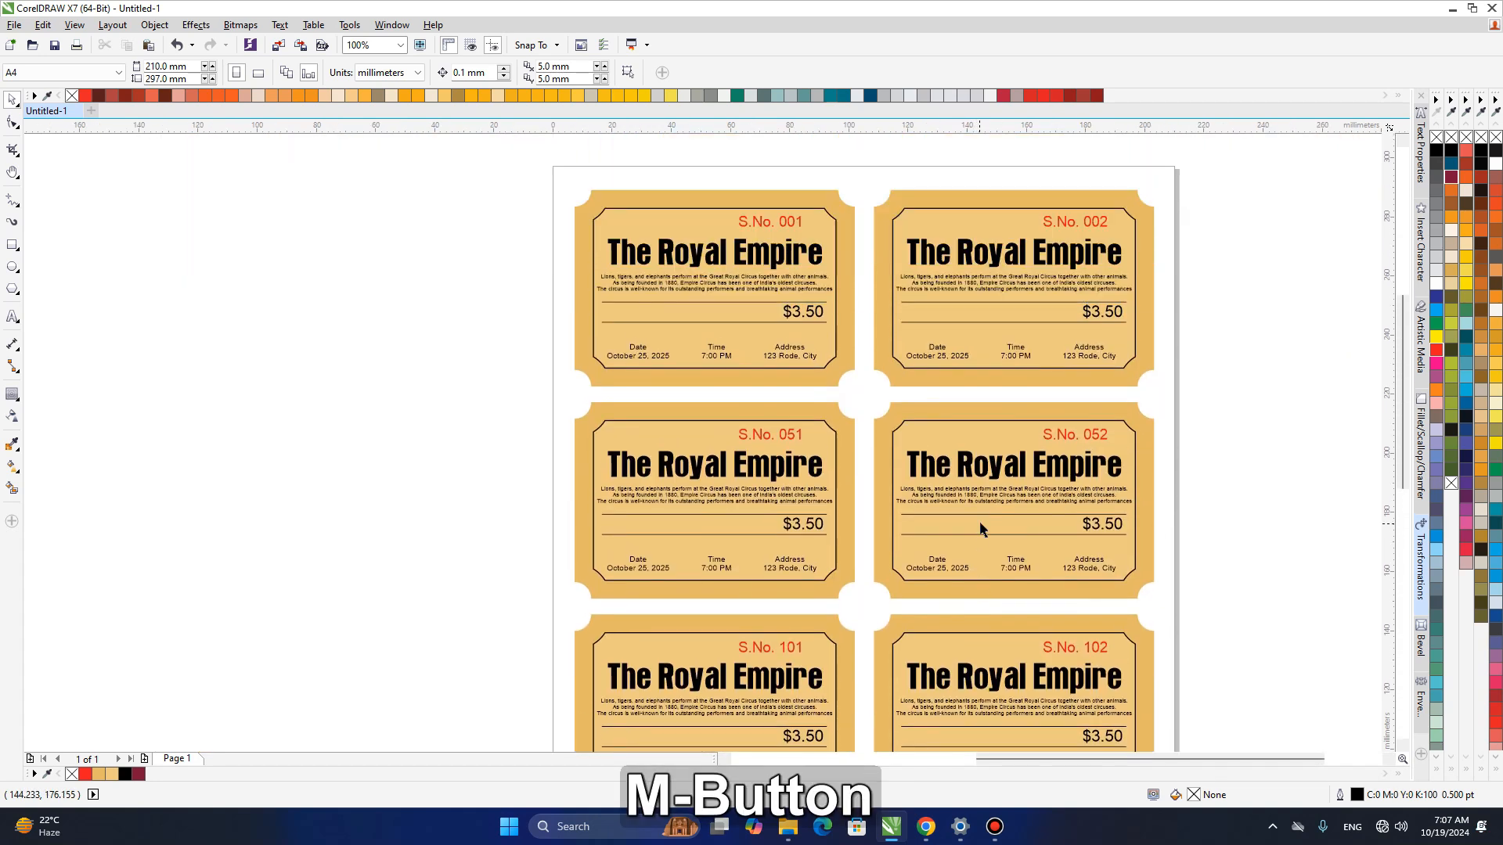
left_click_drag(1006, 537, 980, 432)
scroll(983, 589, "down", 1)
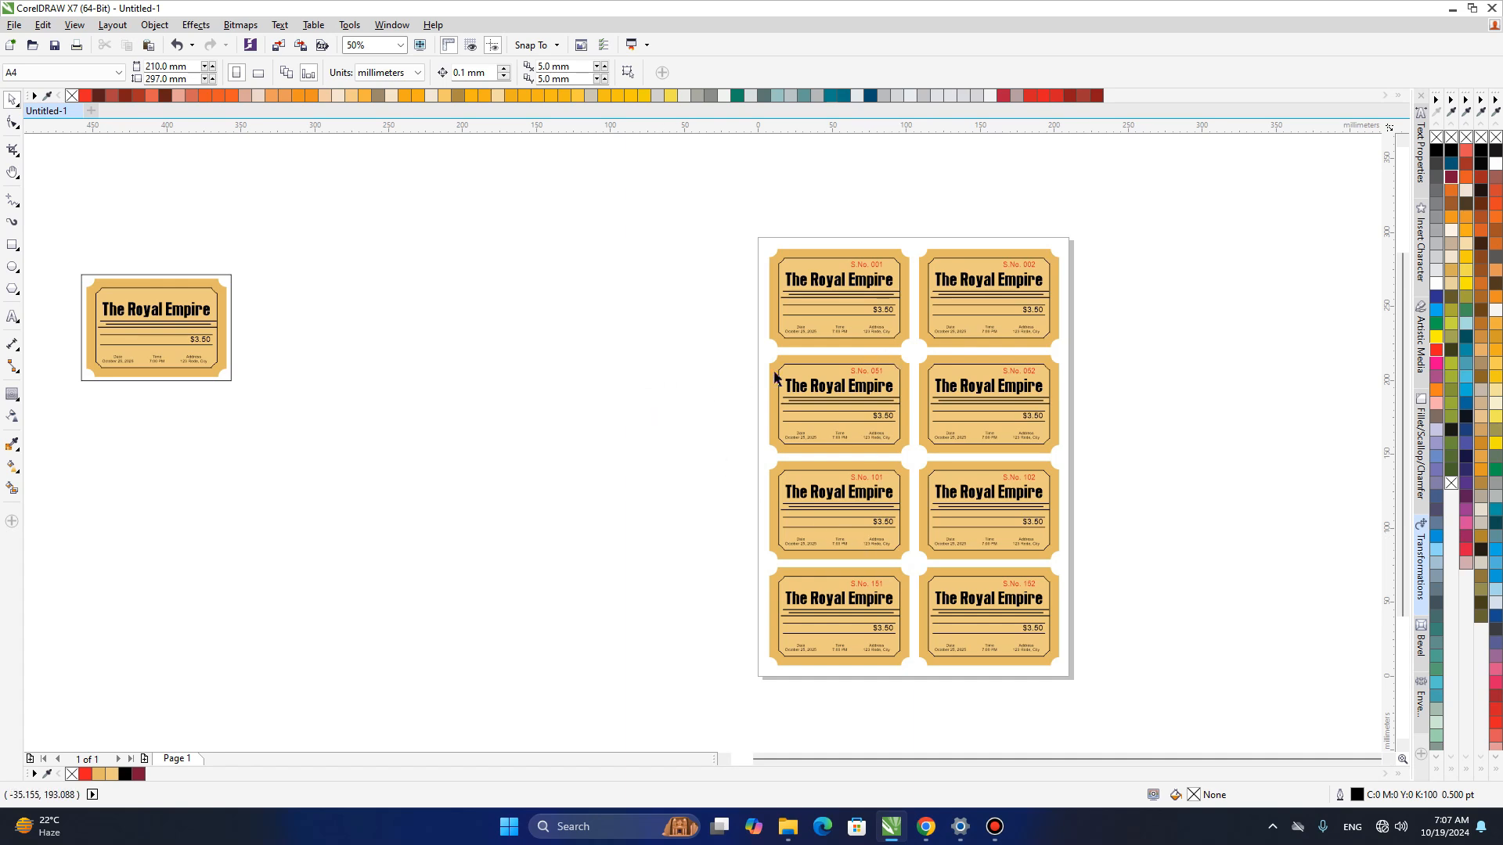
scroll(850, 325, "up", 1)
middle_click(877, 319)
left_click_drag(877, 319, 868, 400)
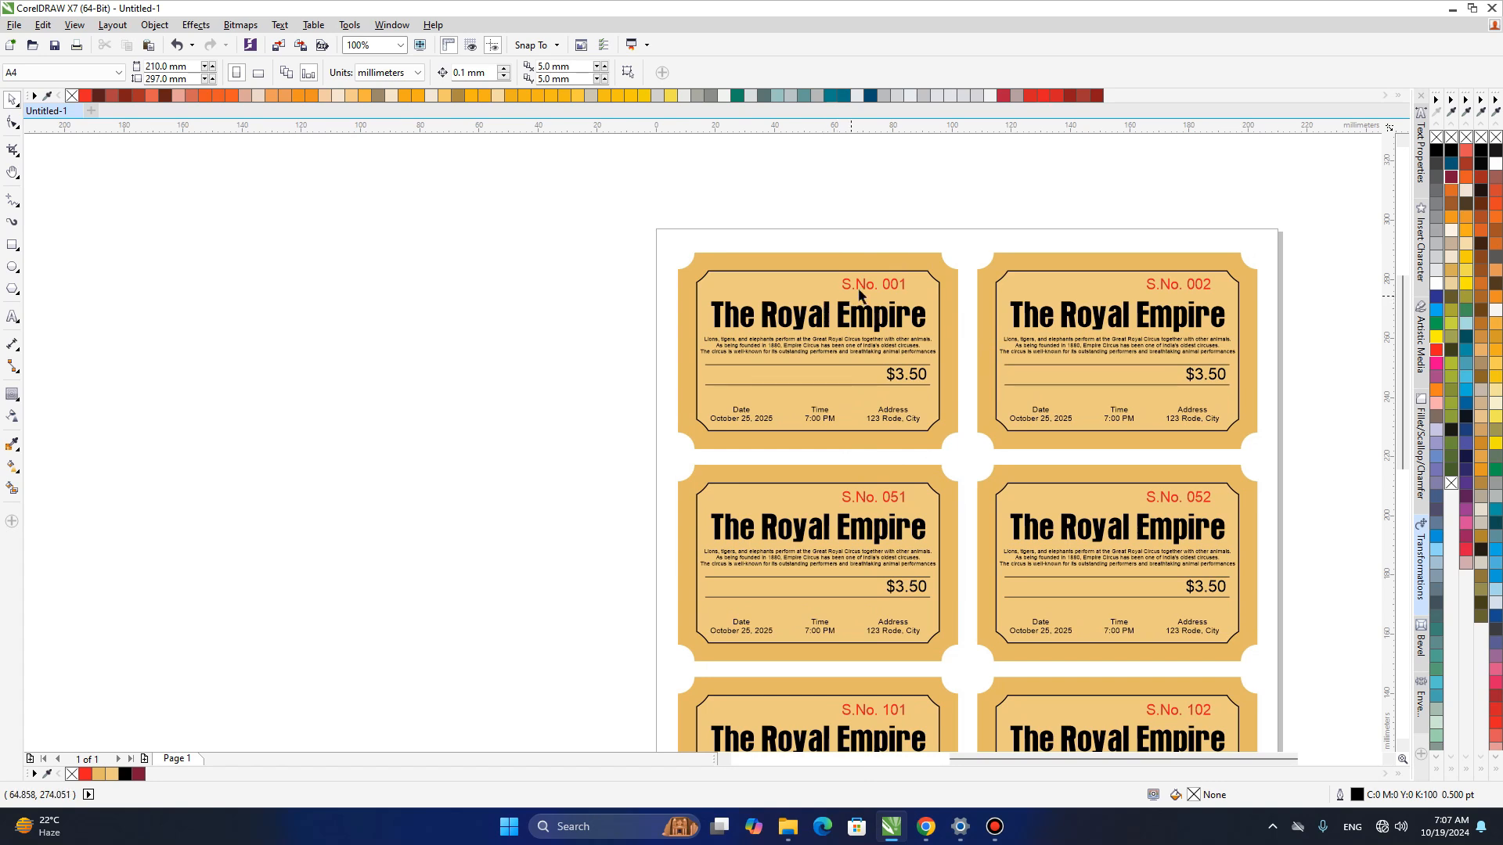
Draw a rectangle about 100.7 × 72.1 mm around the S.No. 001 ticket, leaving a small margin on all sides.
scroll(806, 295, "up", 1)
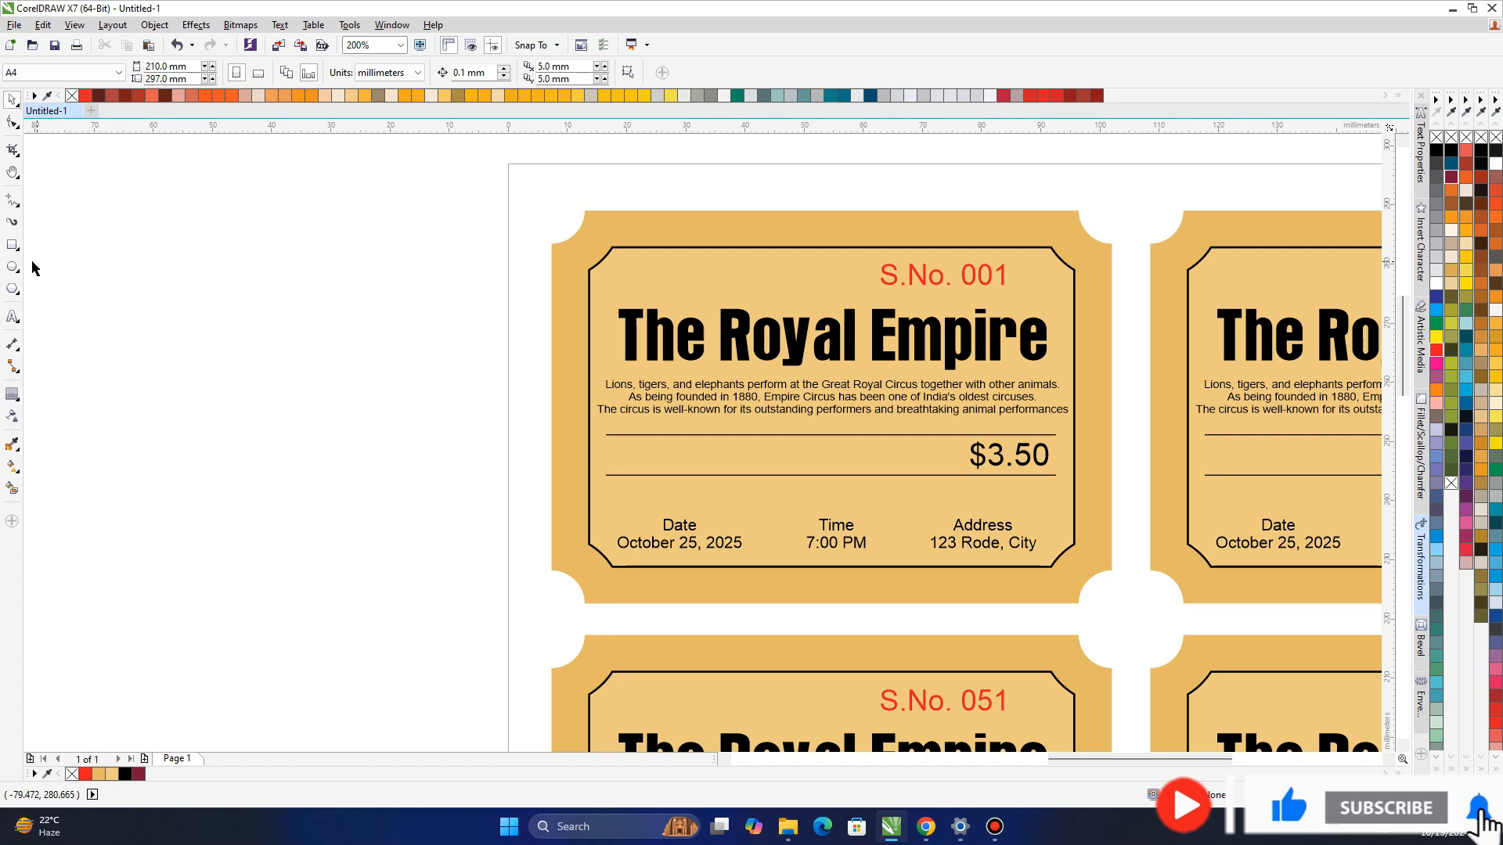
left_click(13, 244)
left_click_drag(535, 200, 1132, 623)
left_click_drag(611, 195, 1038, 446)
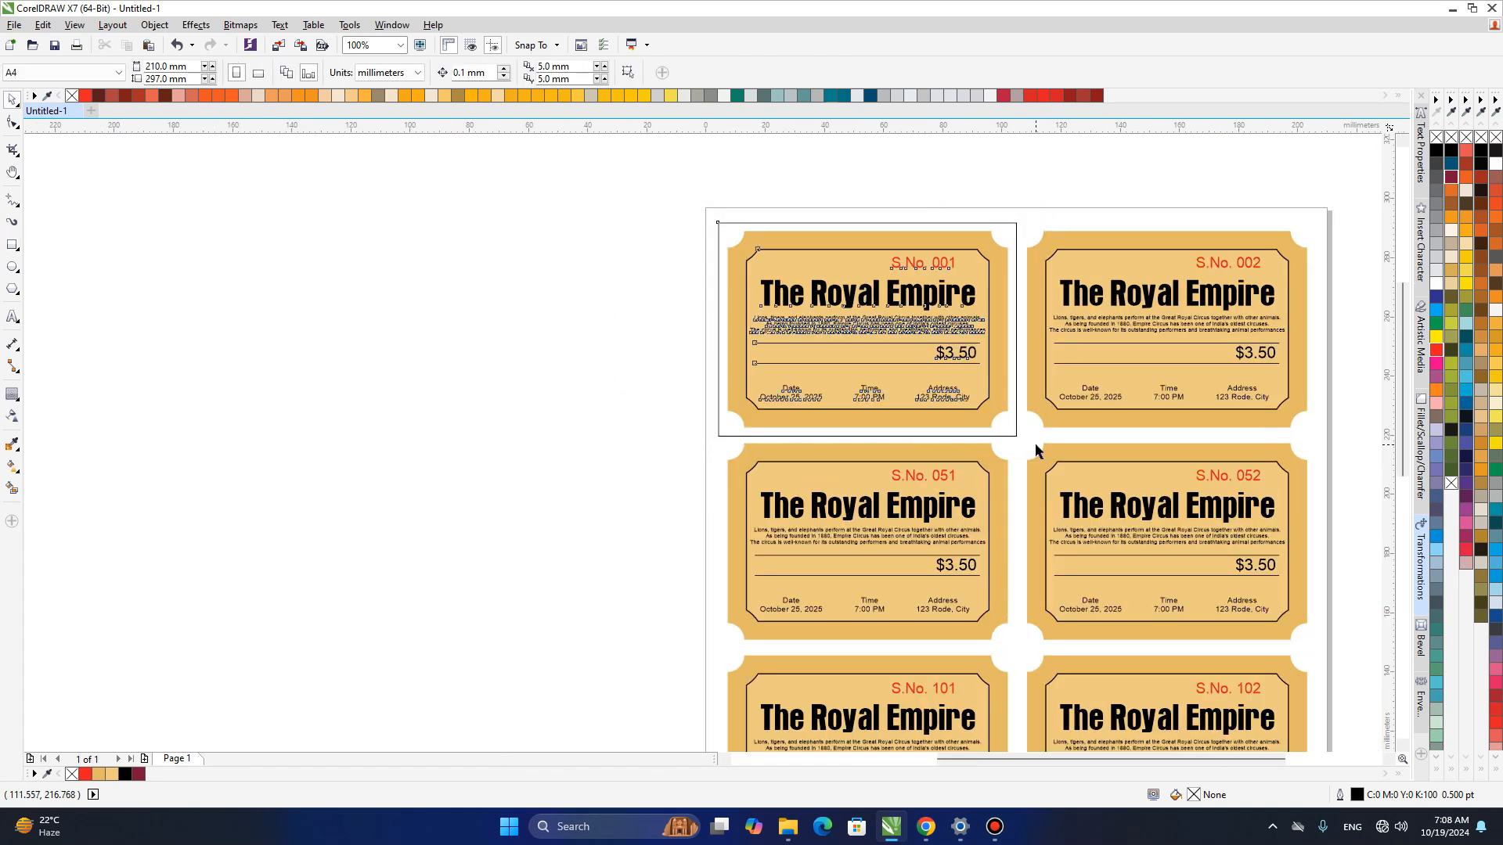
Delete the six tickets in the three lower rows of the page.
key("h")
right_click(983, 479)
left_click_drag(968, 518, 935, 297)
key("space")
left_click_drag(1164, 637, 736, 240)
key("Delete")
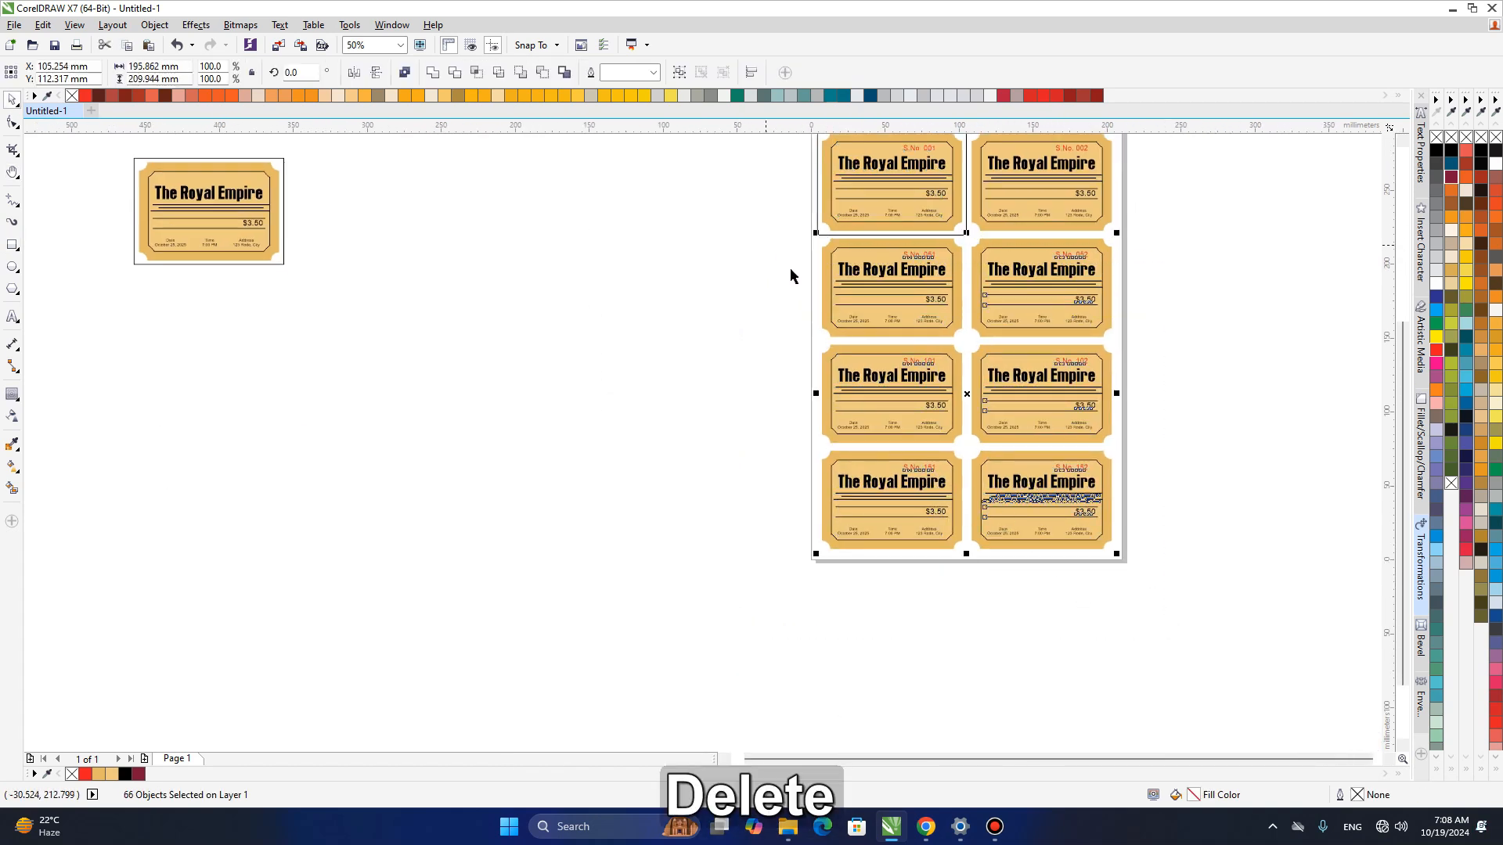
middle_click(910, 329)
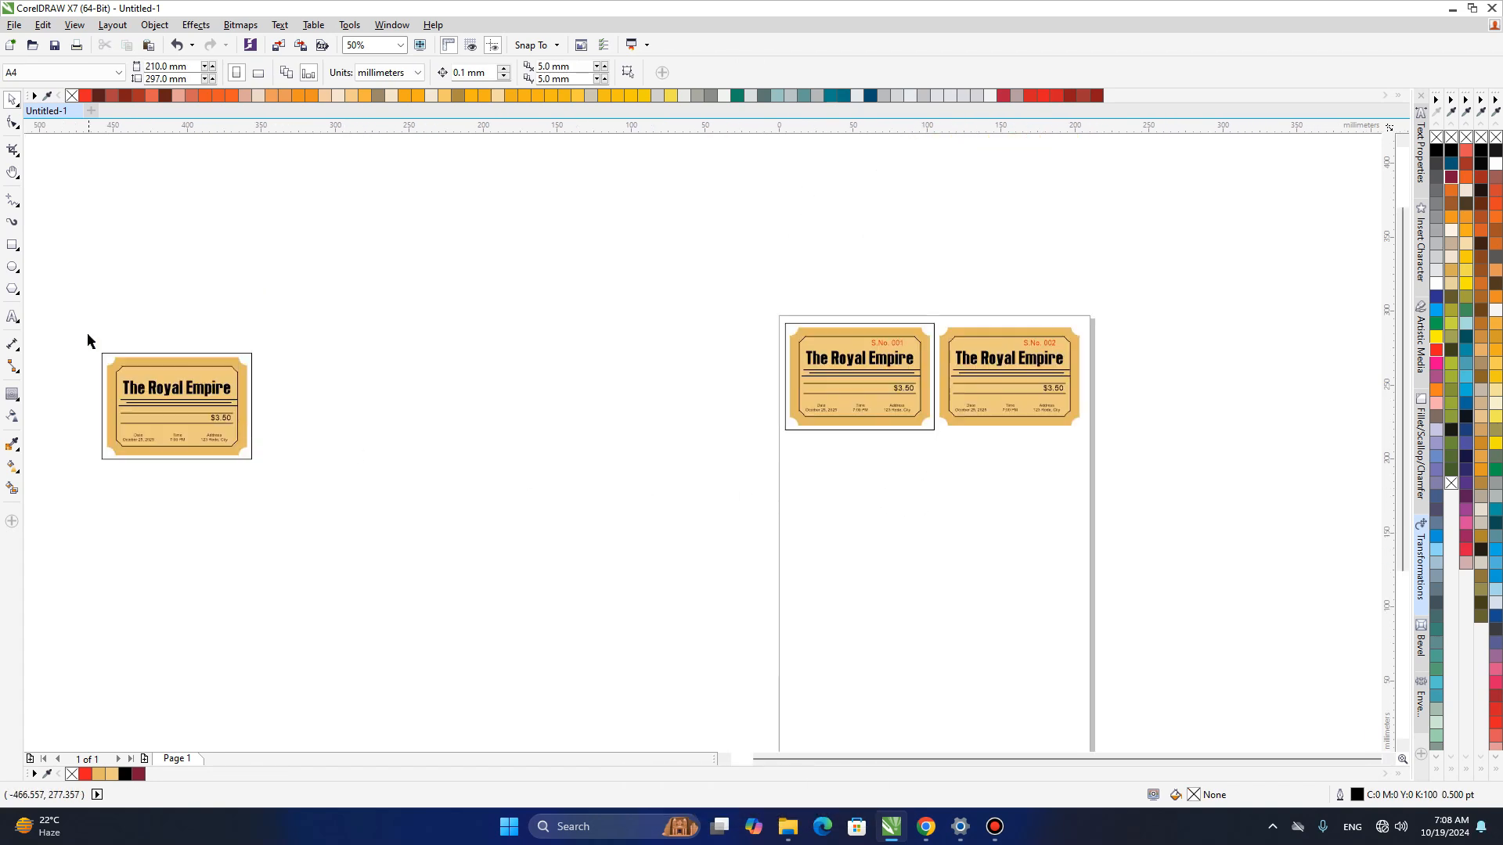
Change the red serial label on the first ticket to "Ticket No. 001".
scroll(812, 353, "up", 2)
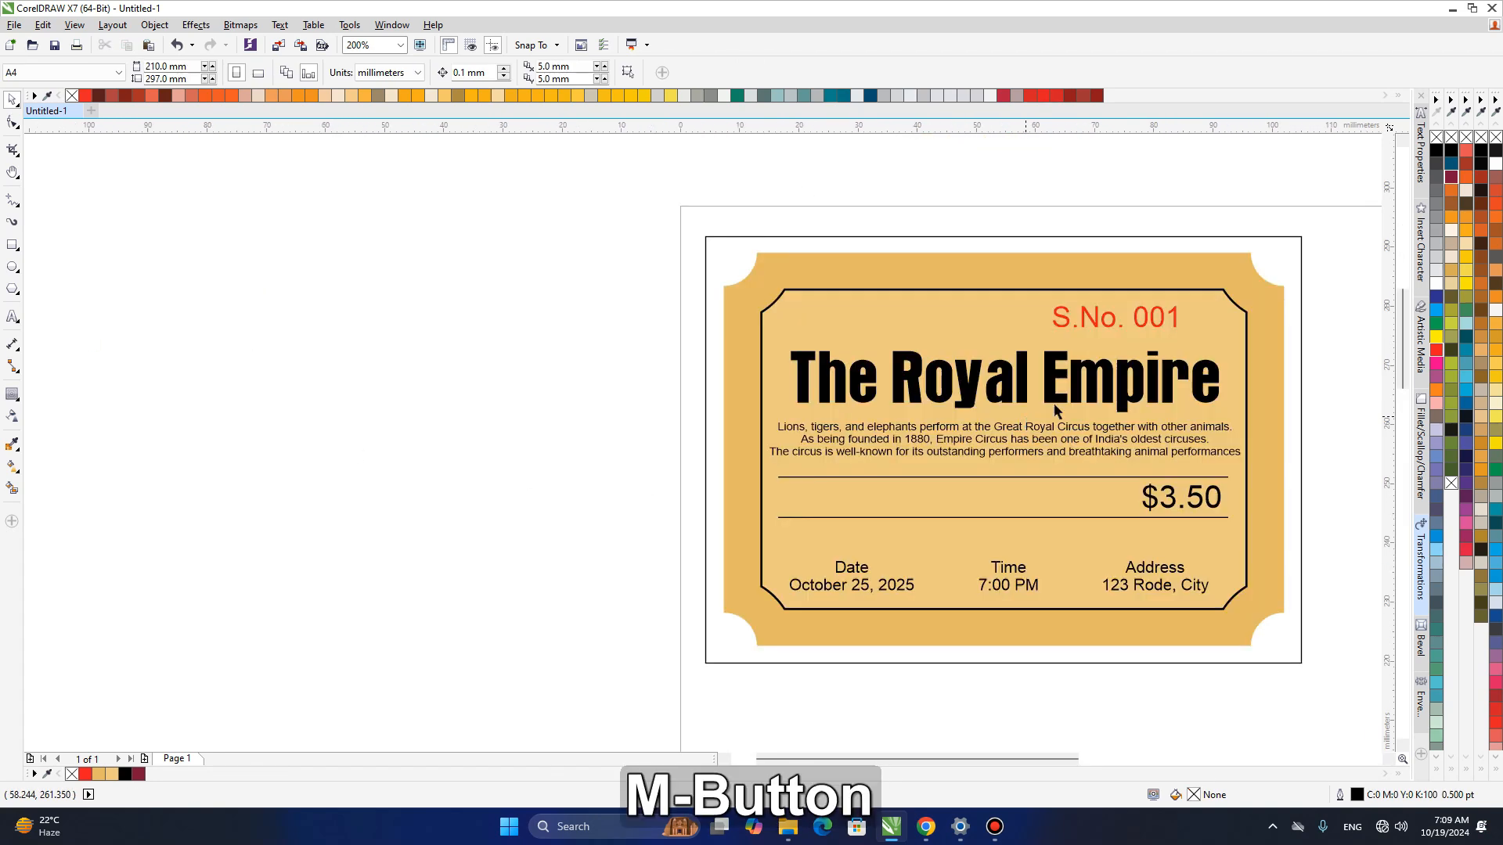
double_click(1097, 321)
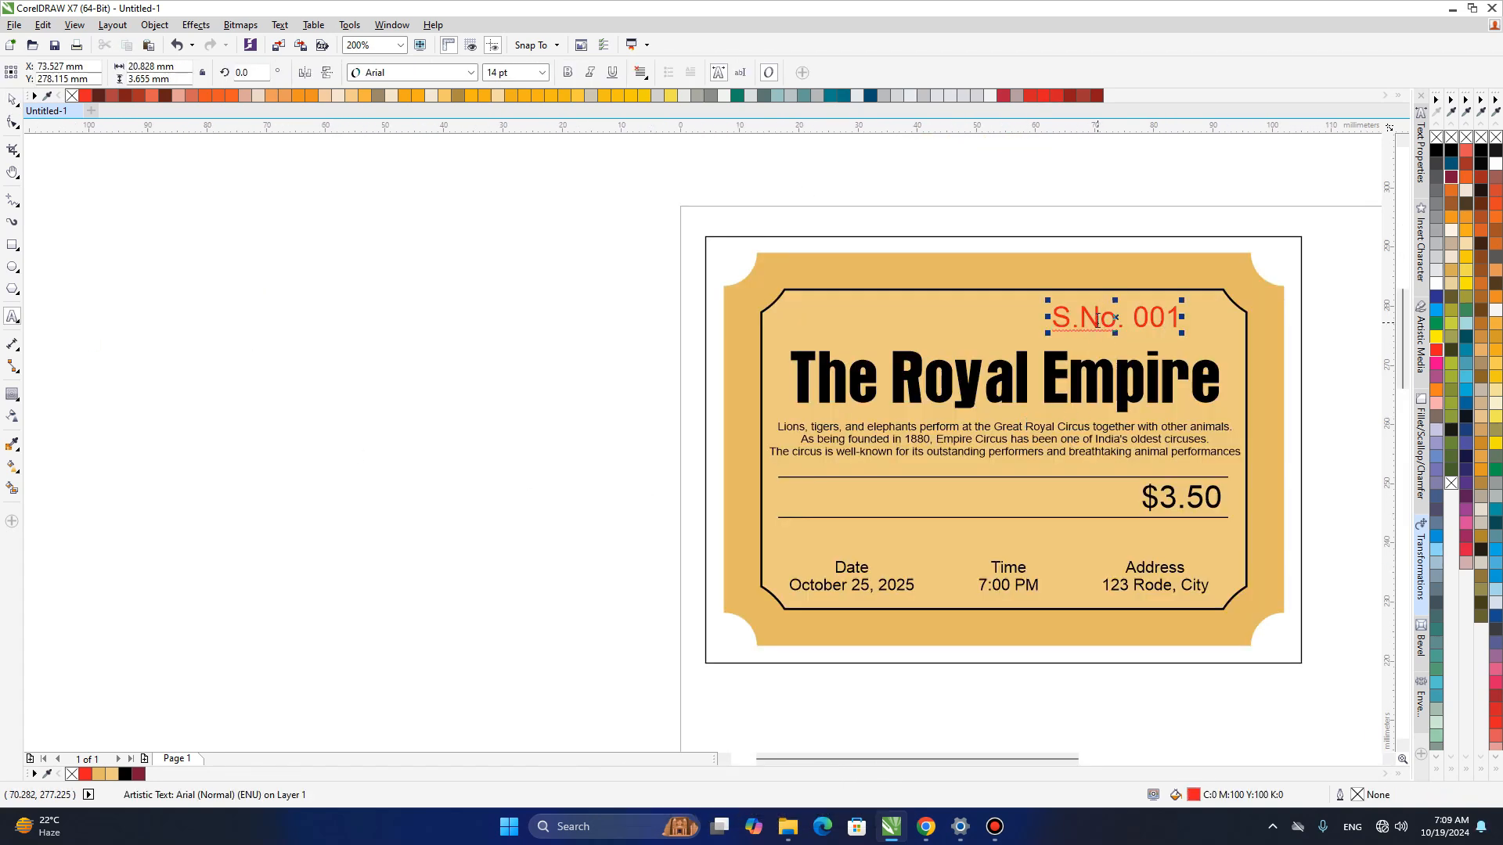
key("Home")
key("shift+Right")
key("shift+Right")
key("shift+Right")
key("shift+Right")
type("Ticket")
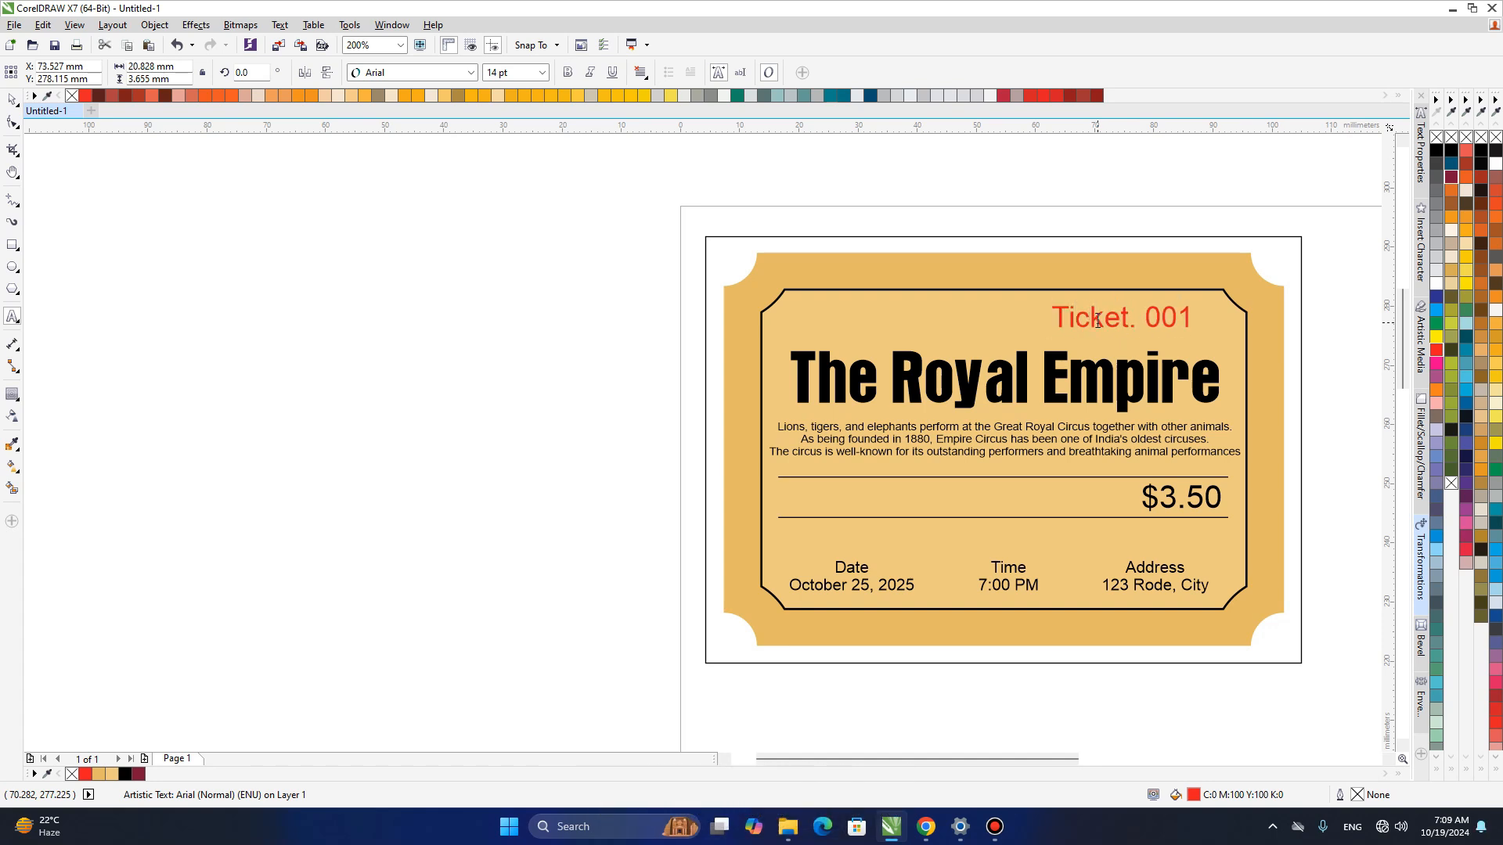
type(" No")
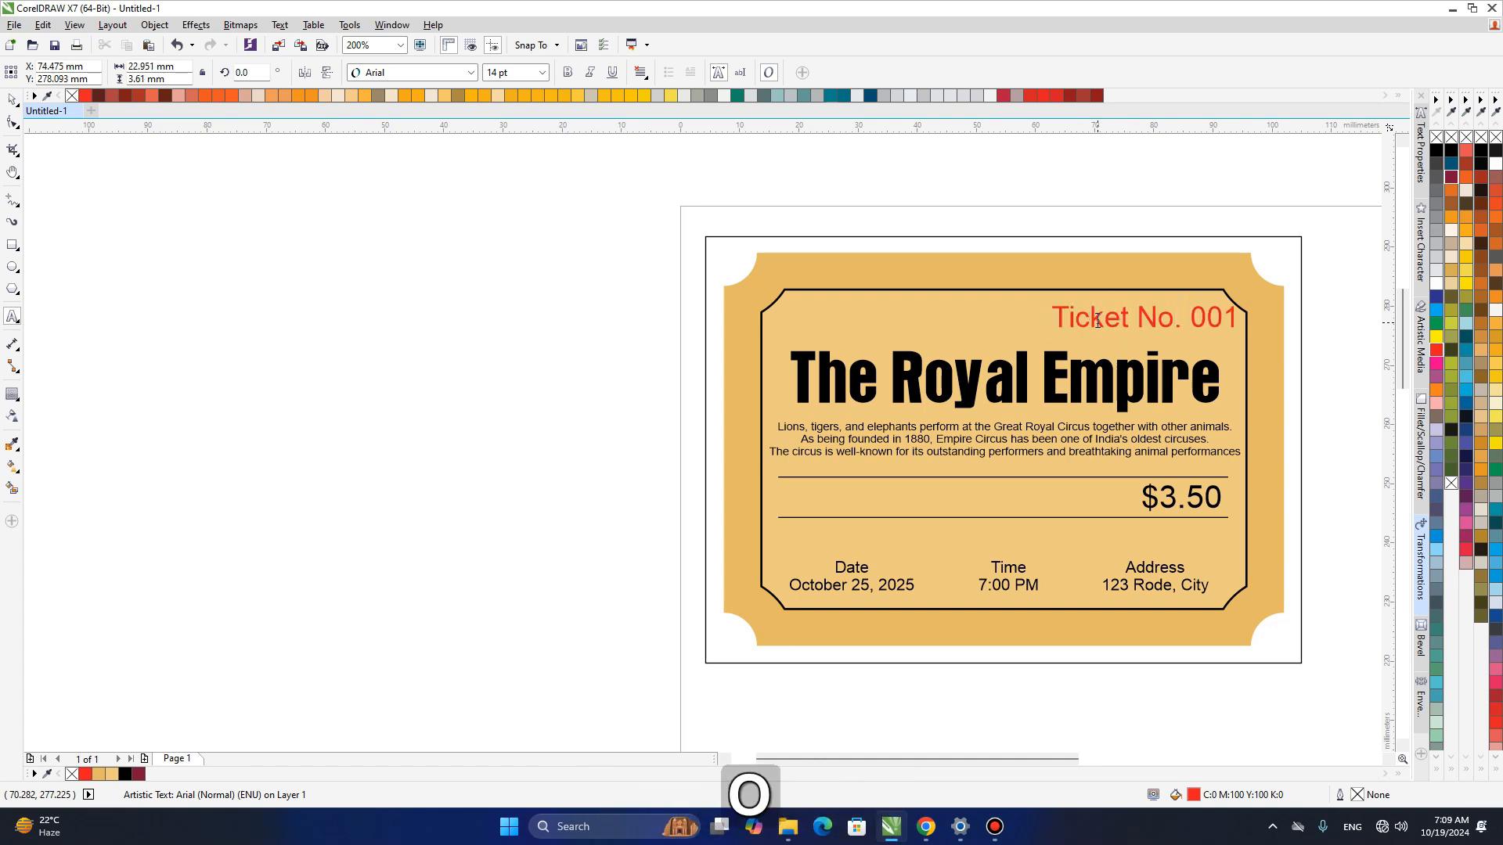
Move the red ticket number text left, away from the right edge of the ticket's inner frame.
key("ctrl+space")
left_click_drag(1145, 325, 1093, 327)
key("space")
left_click(1019, 415)
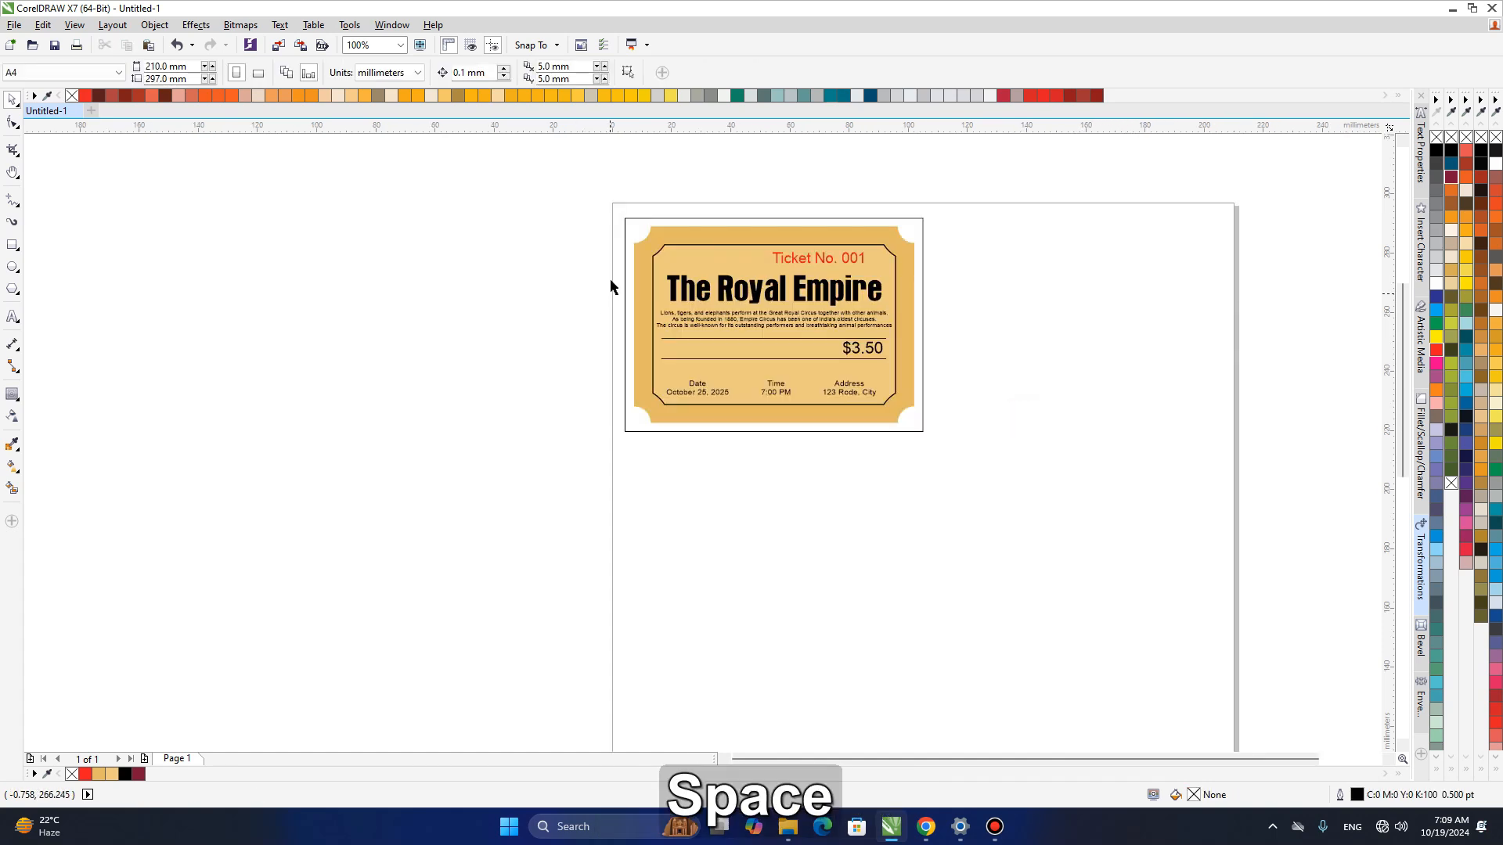
Duplicate the complete ticket with its rectangle three times downward, offset -72.099 mm each, to form a column of four.
left_click_drag(561, 190, 1012, 510)
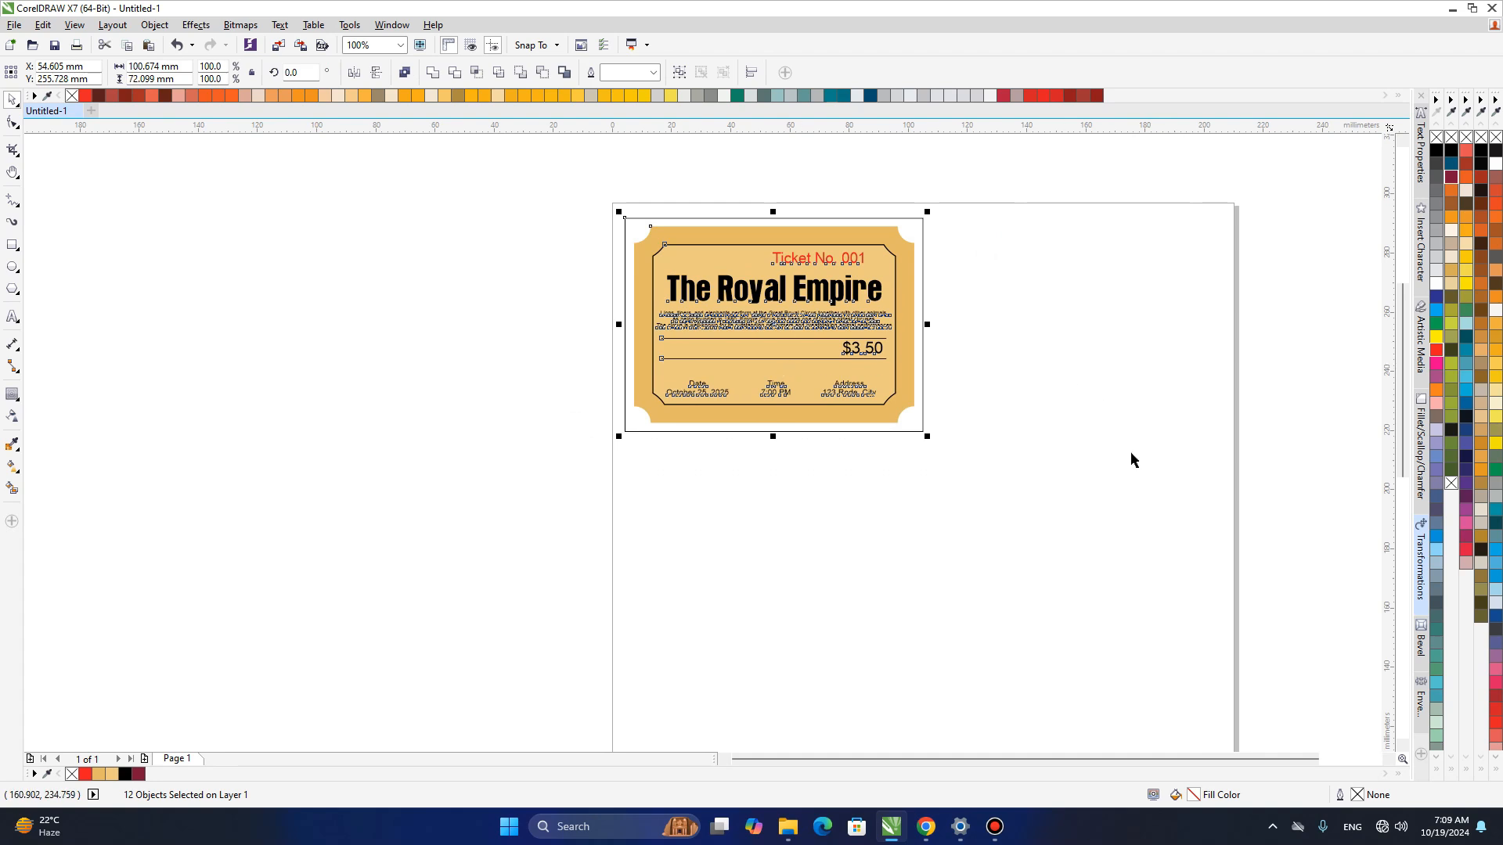
left_click(1422, 578)
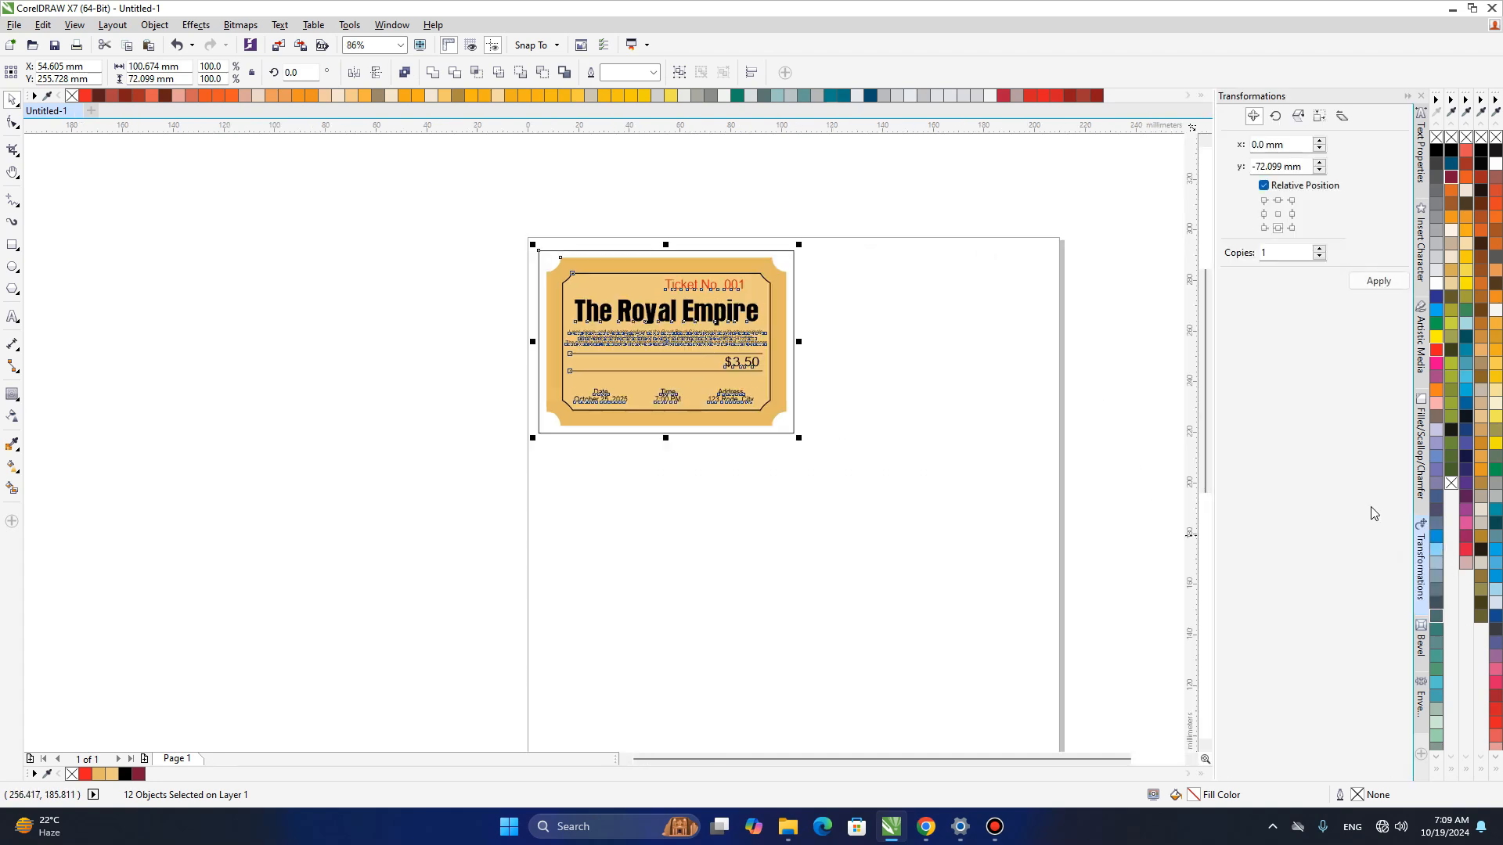
left_click(1279, 229)
left_click(1371, 282)
left_click(1372, 282)
left_click_drag(926, 480, 989, 335)
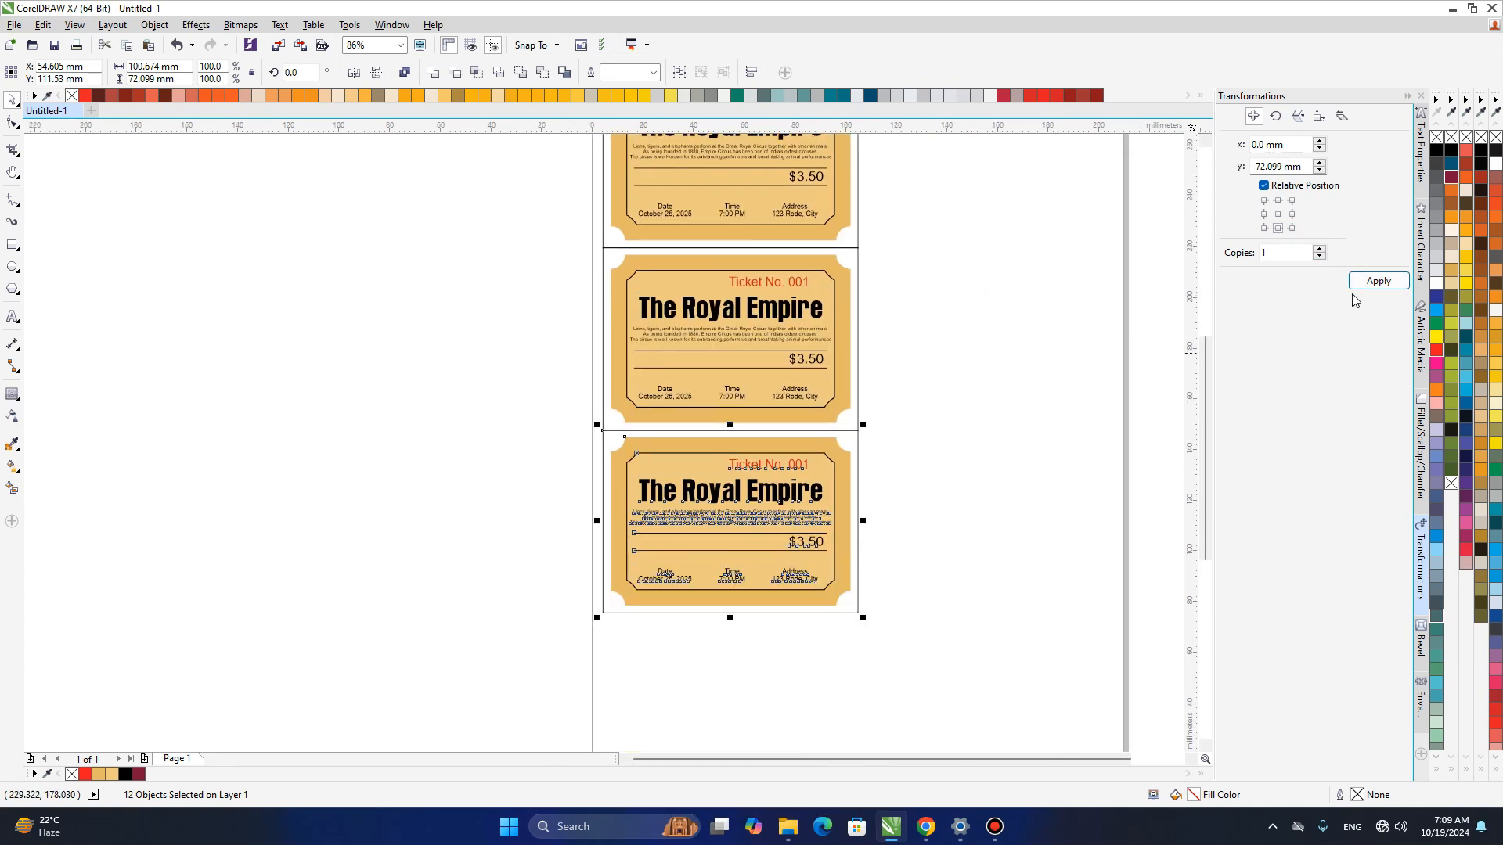
left_click(1373, 282)
left_click_drag(921, 555, 943, 448)
scroll(943, 443, "down", 2)
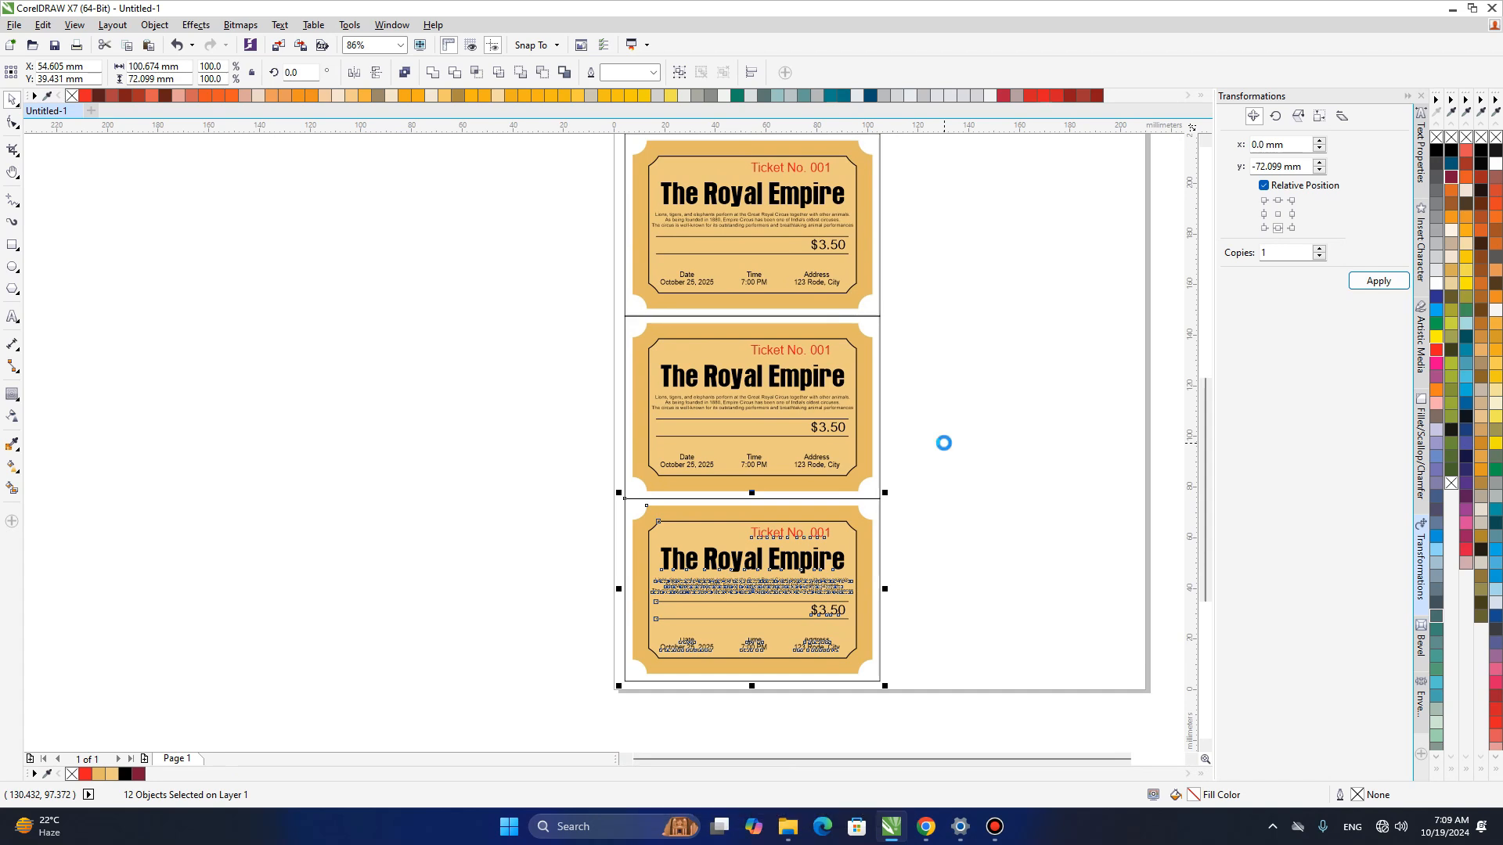
Copy the four-ticket column's width and set the page width to 100.674 mm.
left_click_drag(994, 398, 896, 430)
left_click_drag(639, 273, 645, 581)
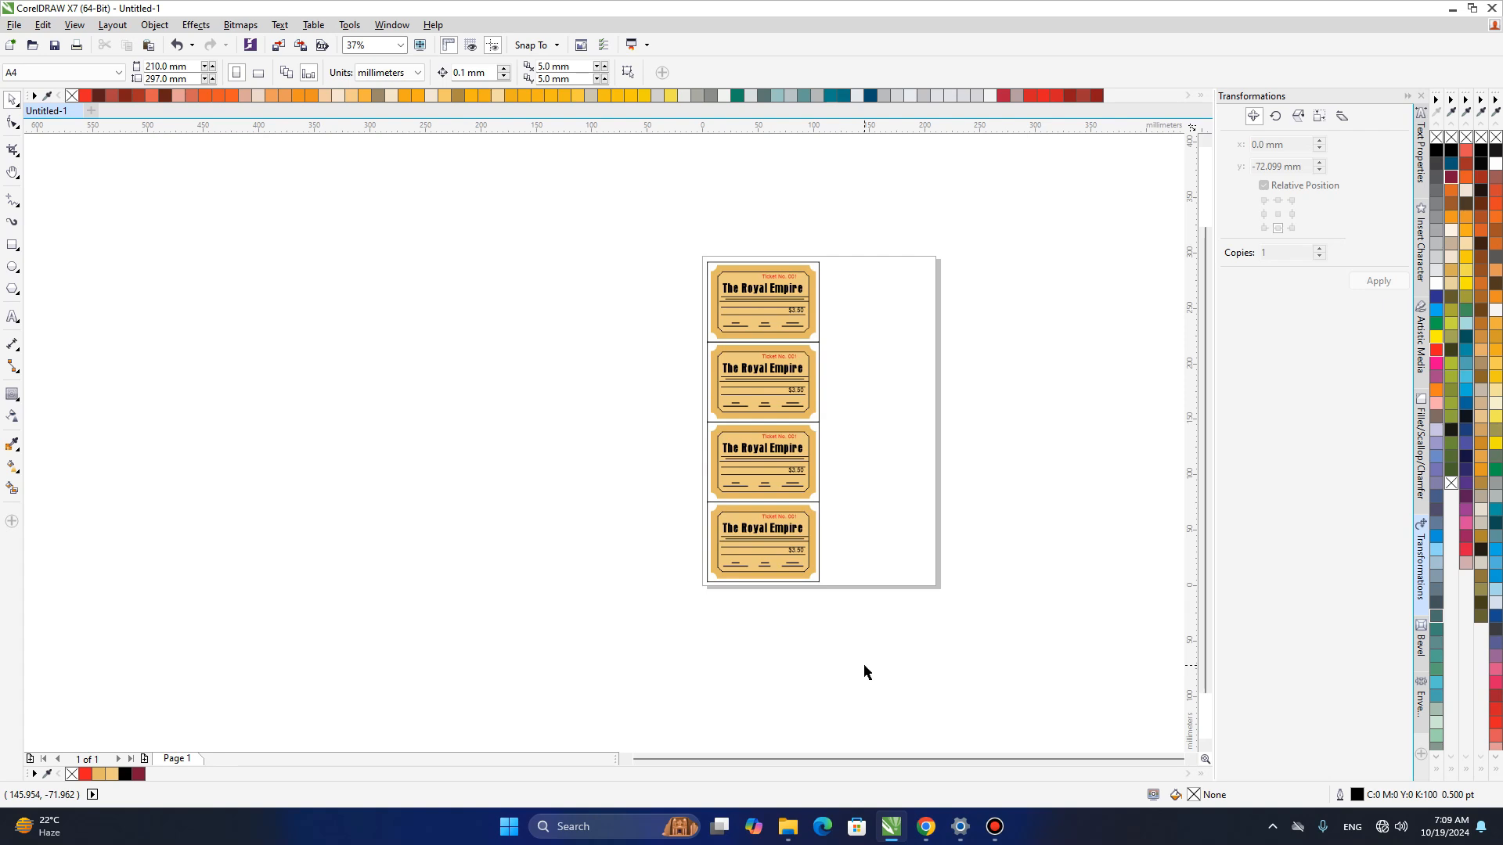
key("F2")
left_click_drag(657, 242, 933, 379)
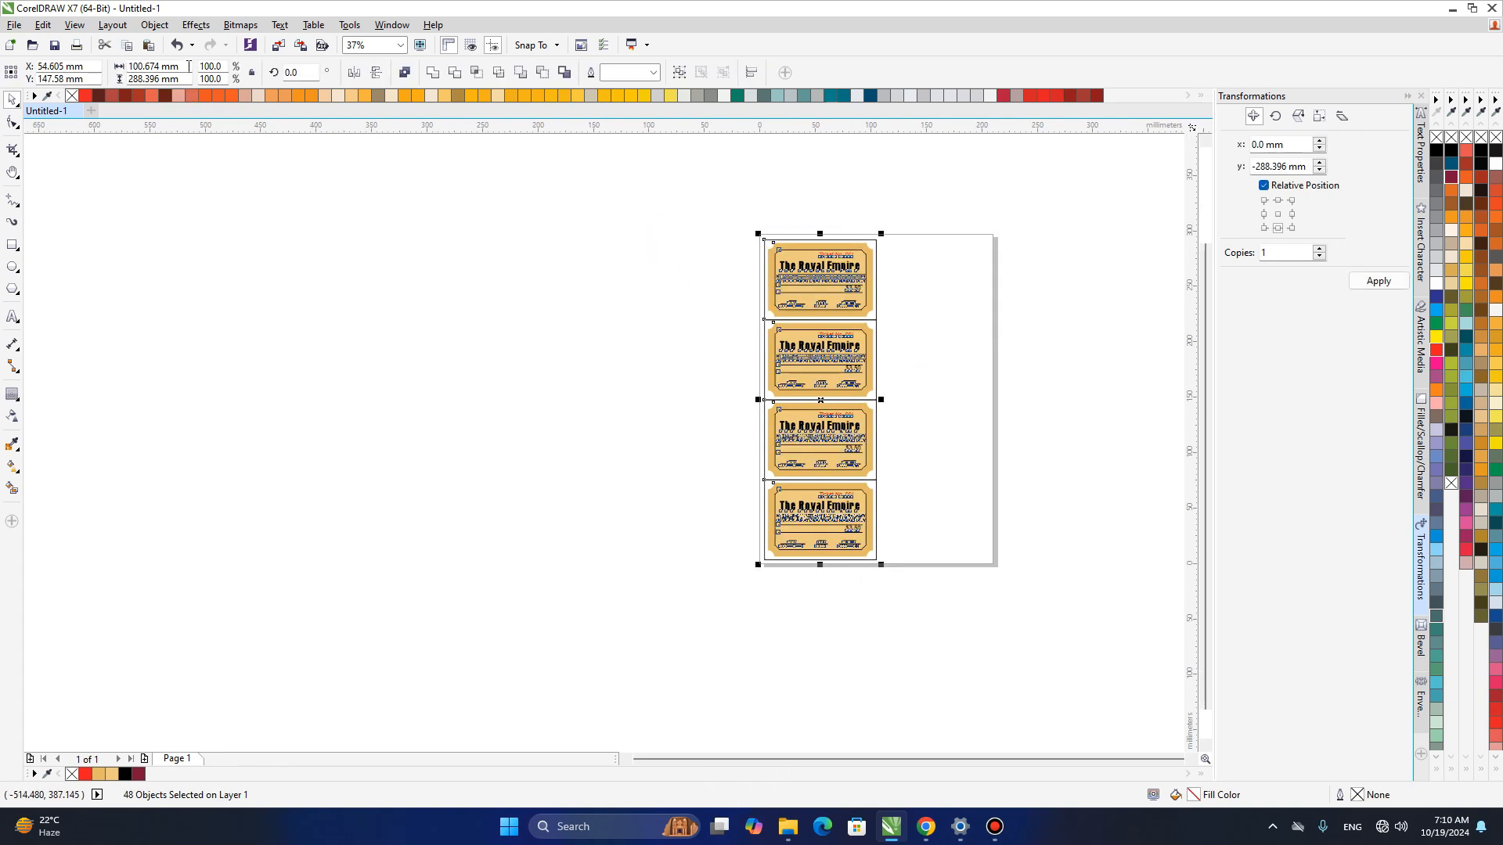
left_click(133, 66)
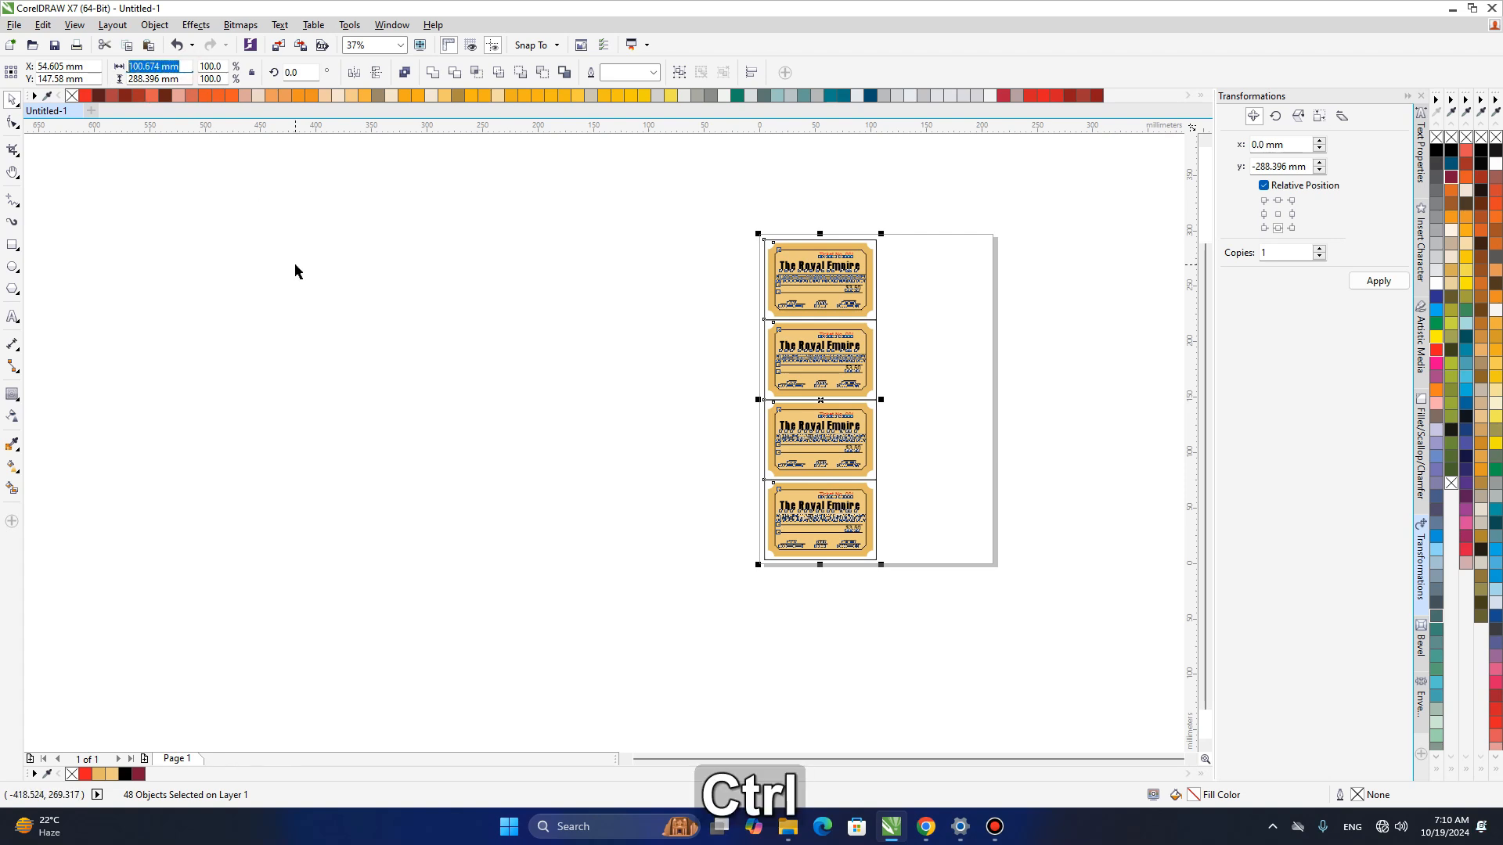
key("ctrl+c")
left_click(579, 349)
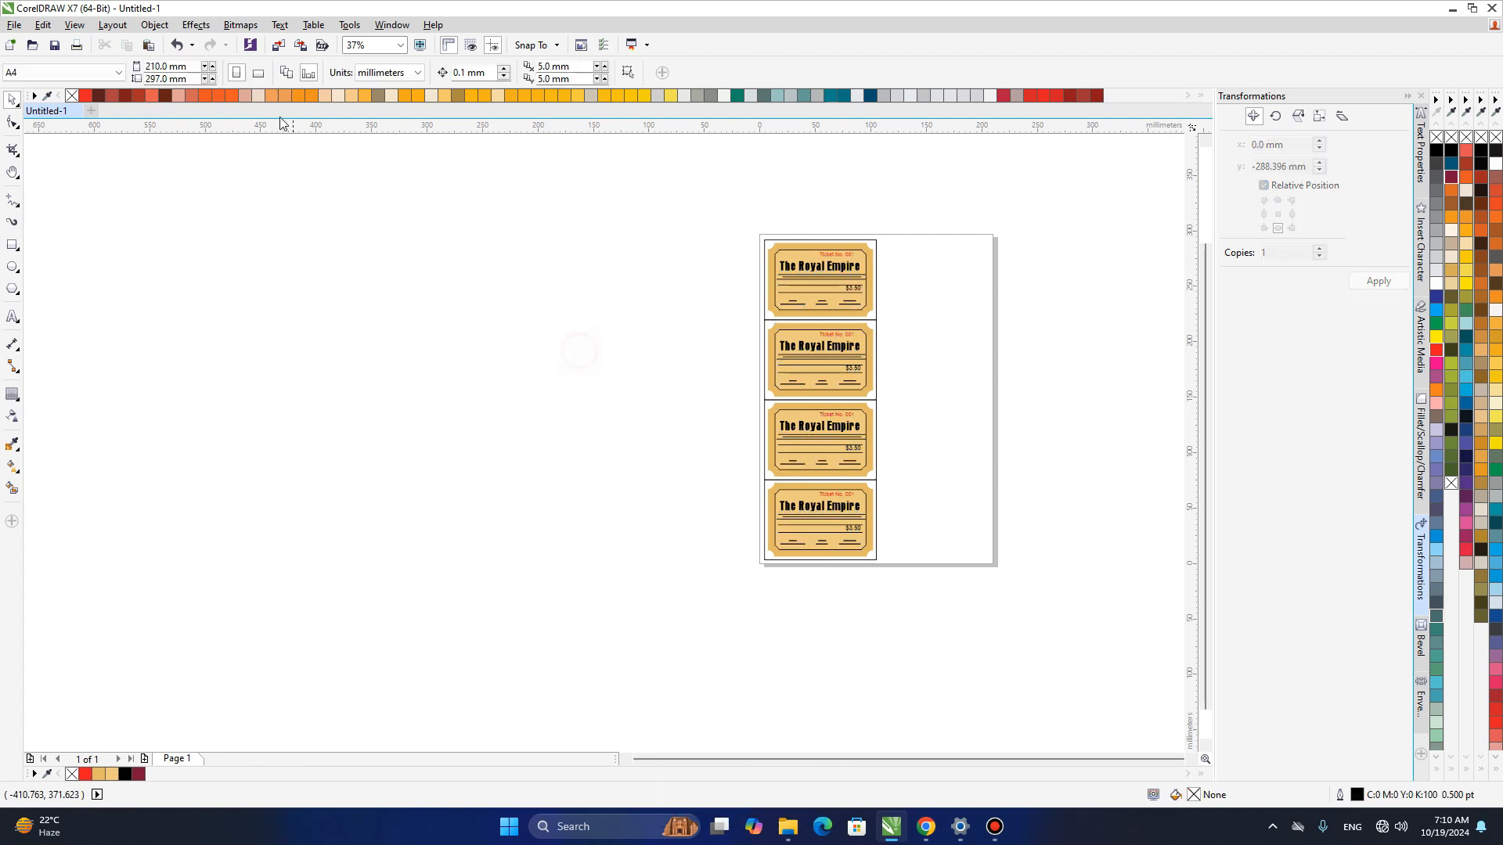
left_click(138, 67)
key("ctrl+v")
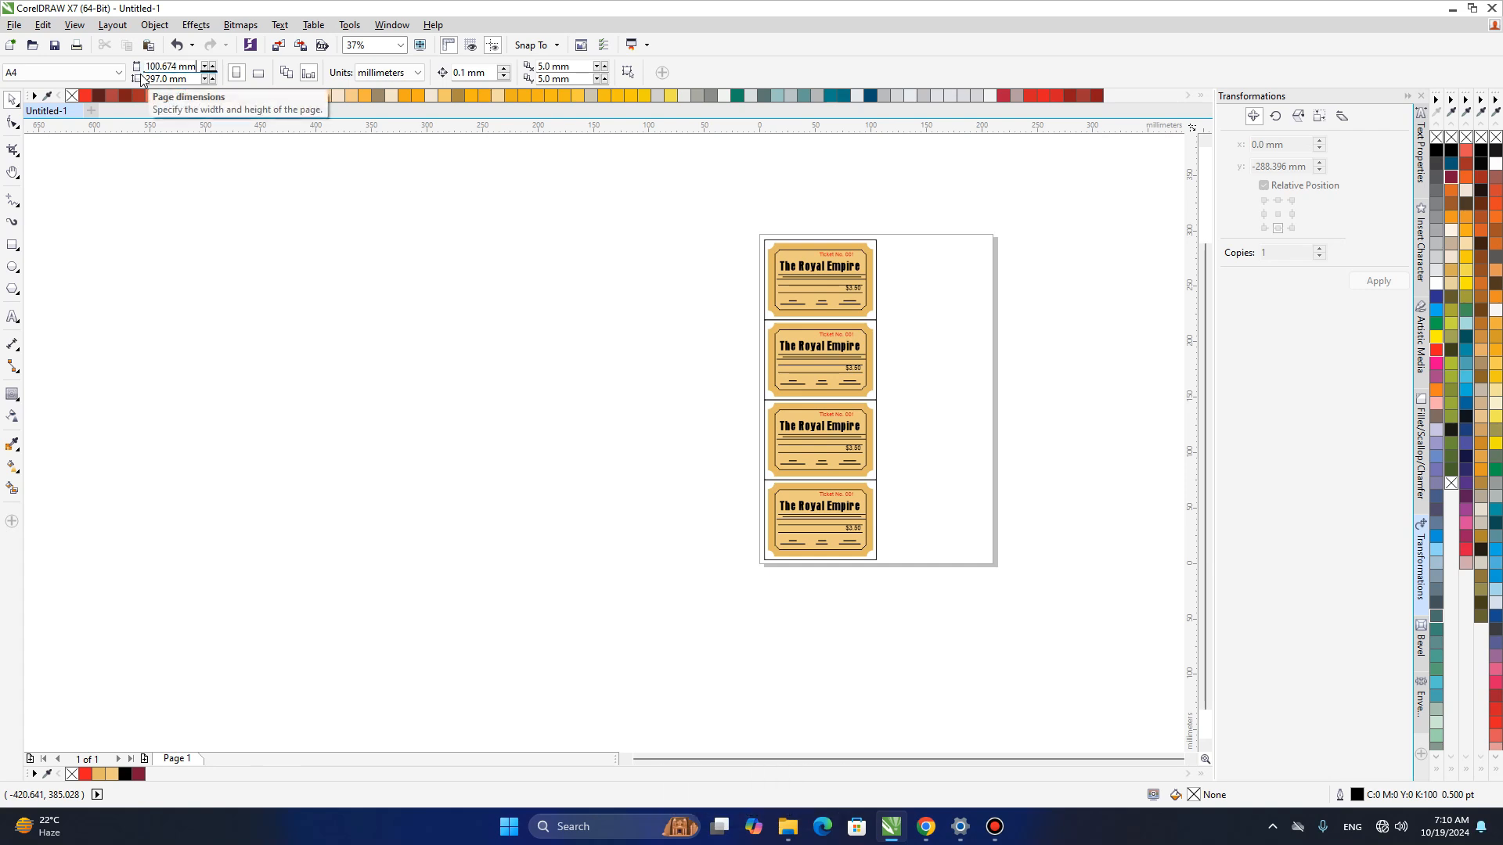
key("Return")
Copy the four-ticket column's height and set the page height to 288.396 mm.
left_click_drag(391, 175, 697, 732)
left_click(153, 78)
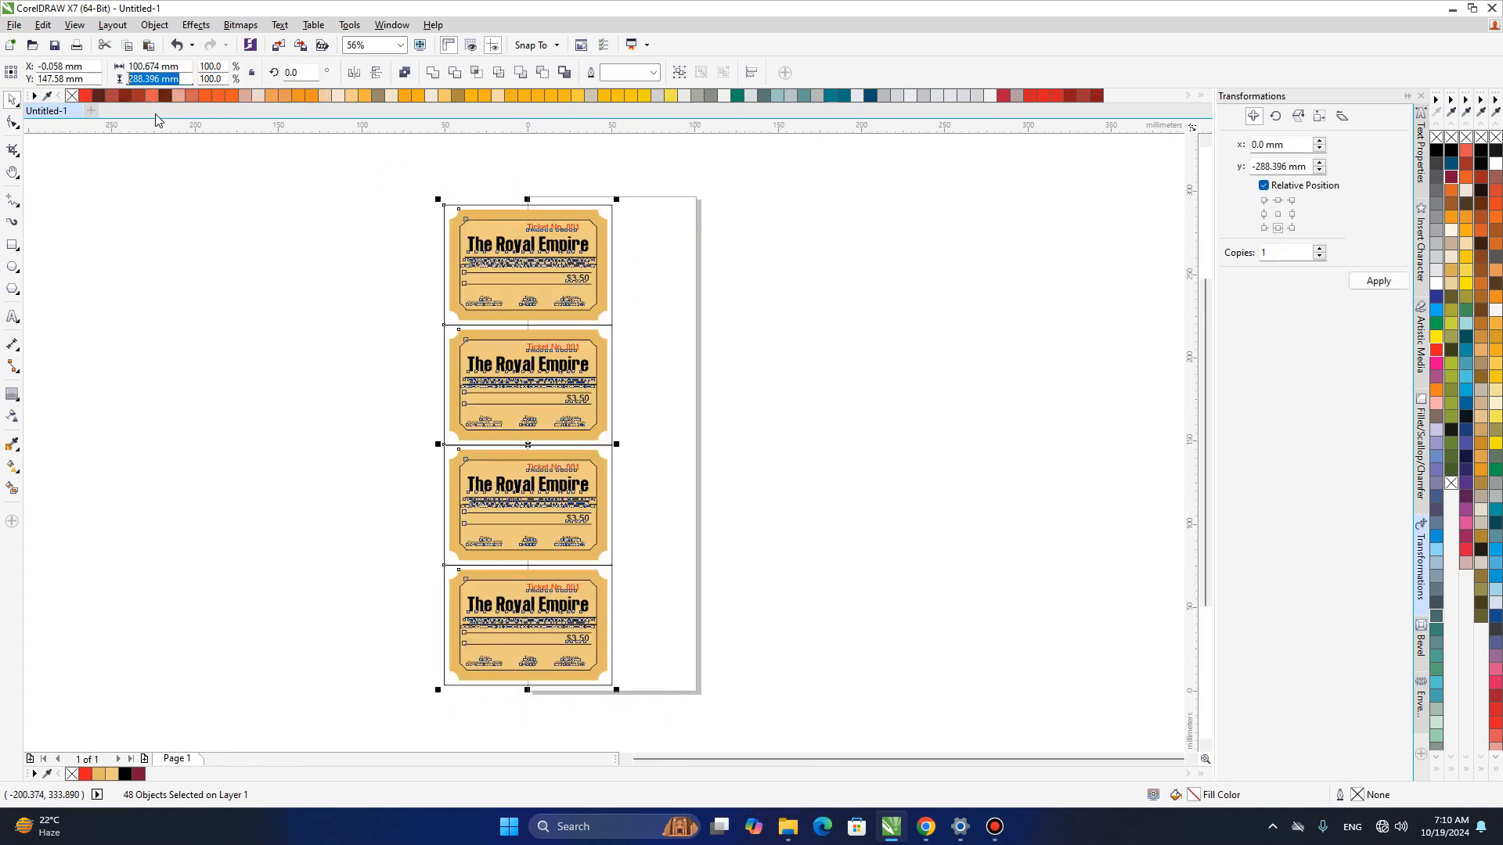
key("ctrl+c")
left_click(248, 253)
left_click(165, 78)
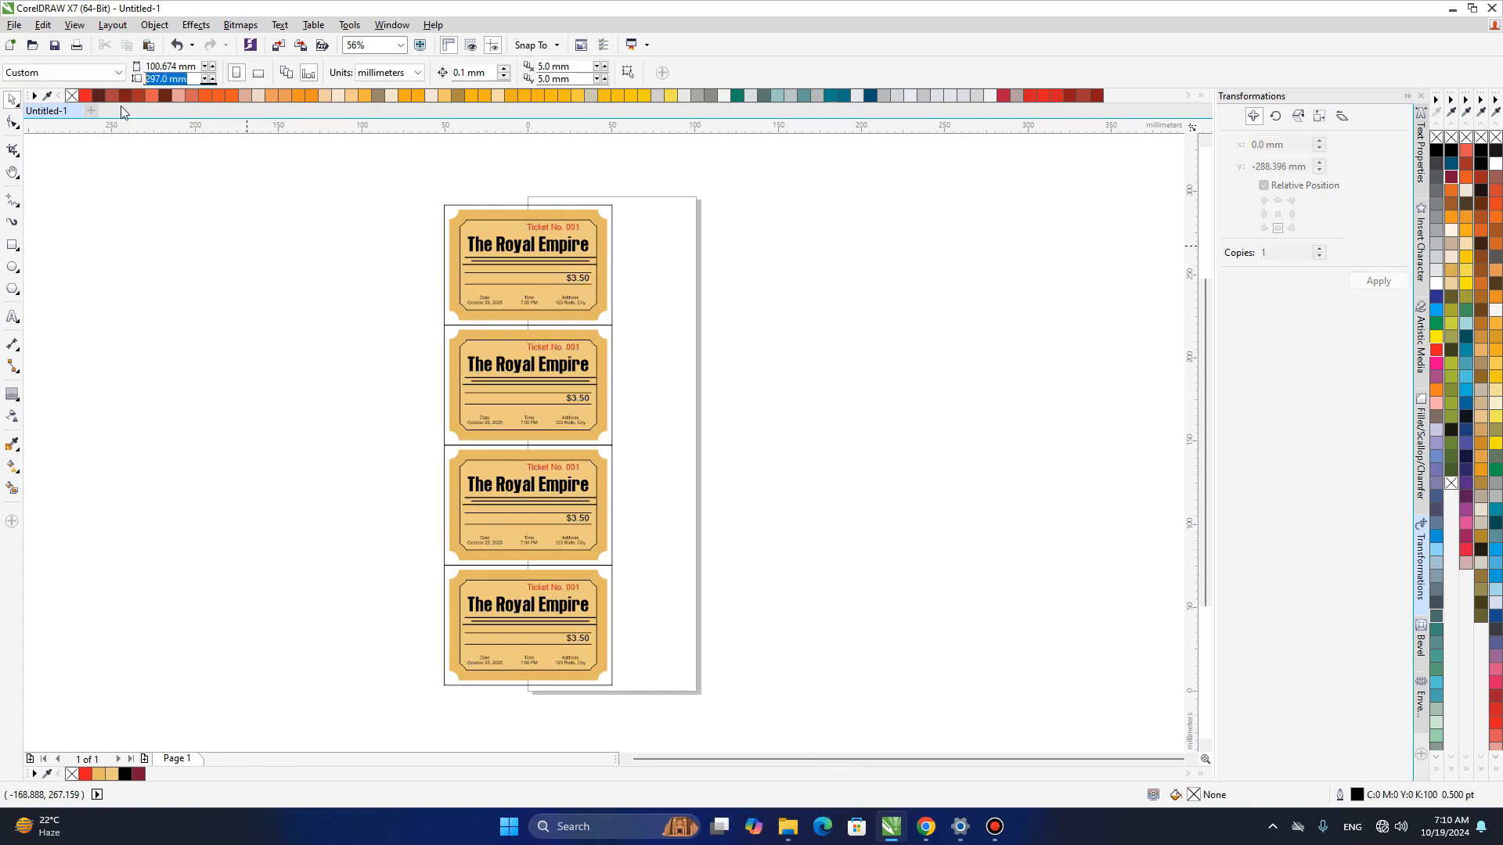
key("ctrl+v")
key("Return")
Group all objects of the four-ticket column and center the group on the page.
left_click_drag(396, 180, 635, 606)
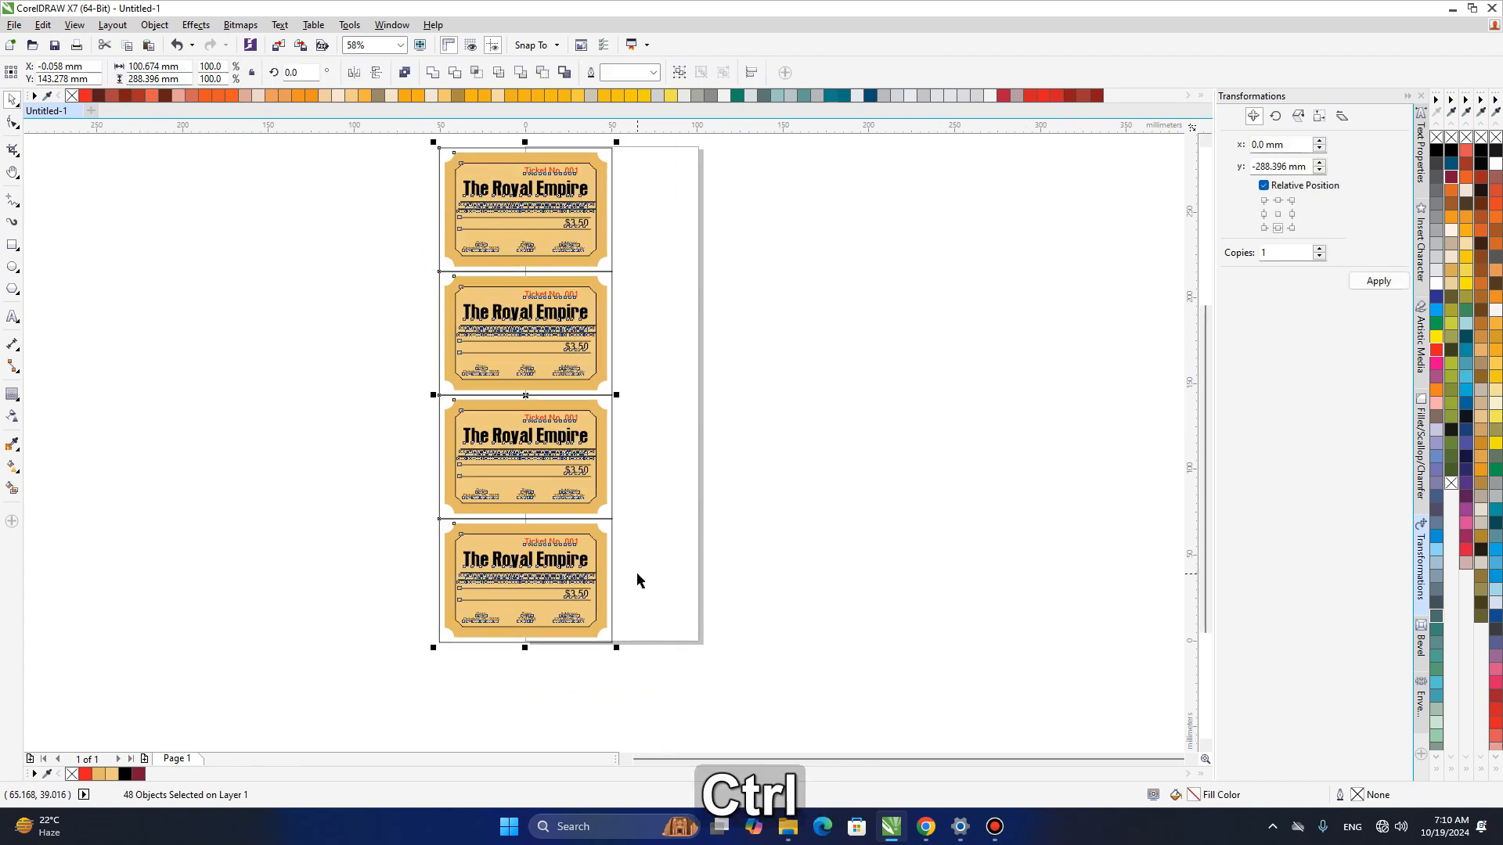
key("ctrl+g")
key("p")
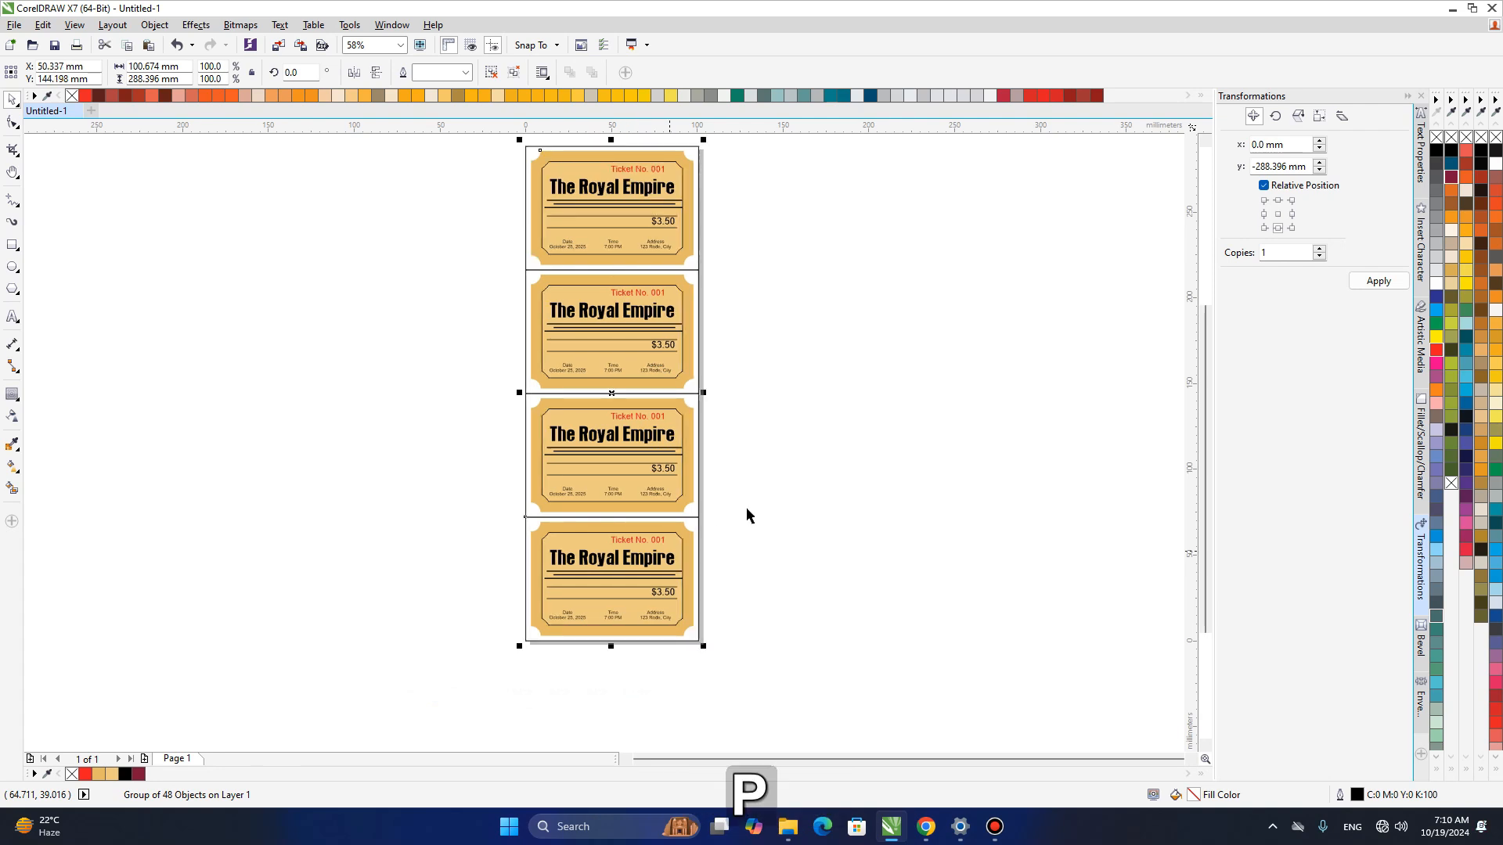
middle_click(787, 475)
left_click_drag(786, 475, 1017, 512)
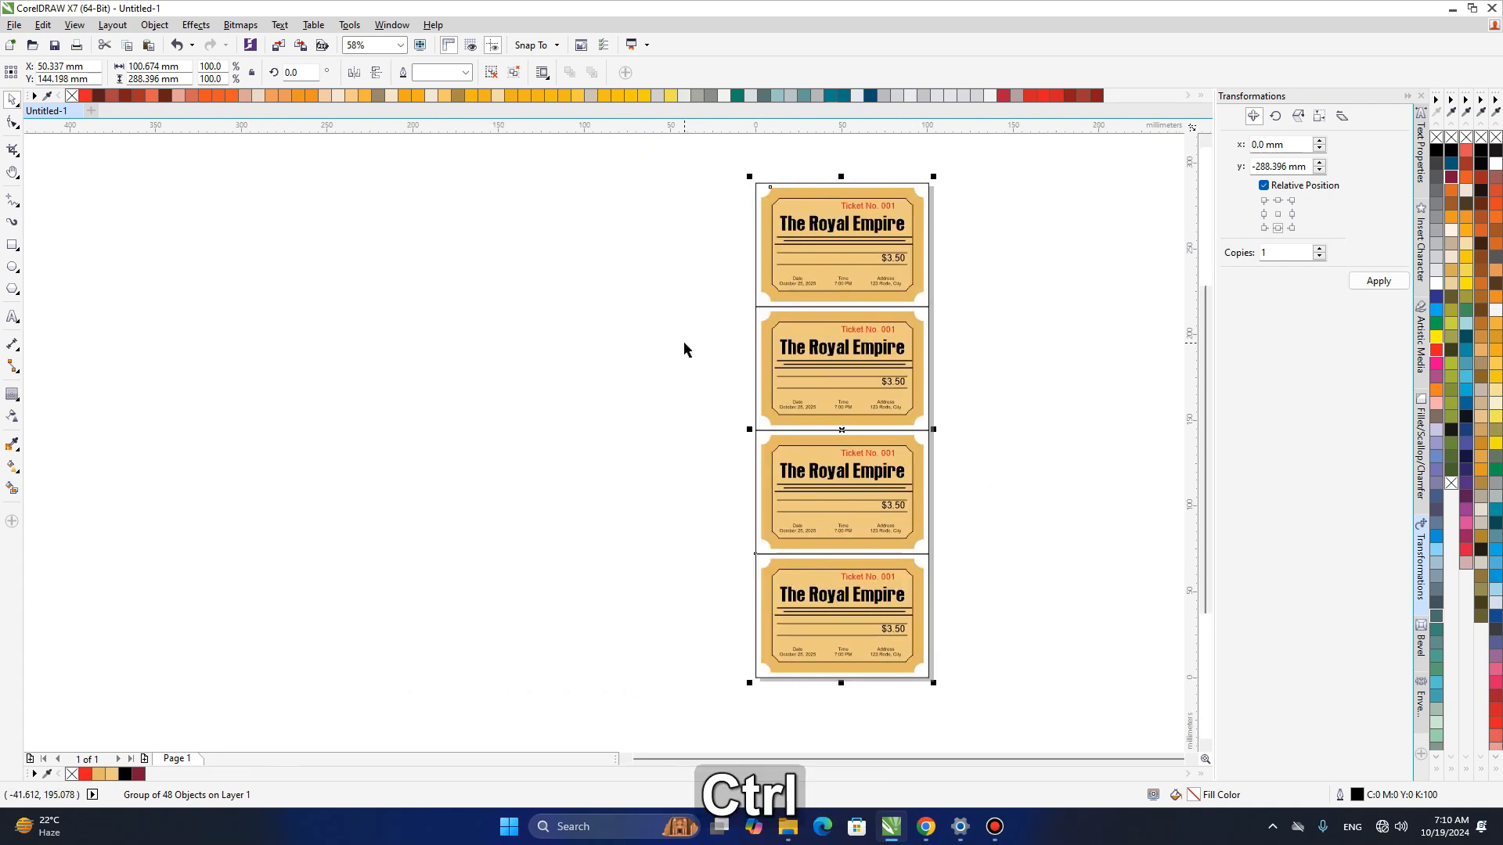
Ungroup the four-ticket column and delete the outline rectangles around the tickets.
key("ctrl+u")
left_click(756, 264)
key("Delete")
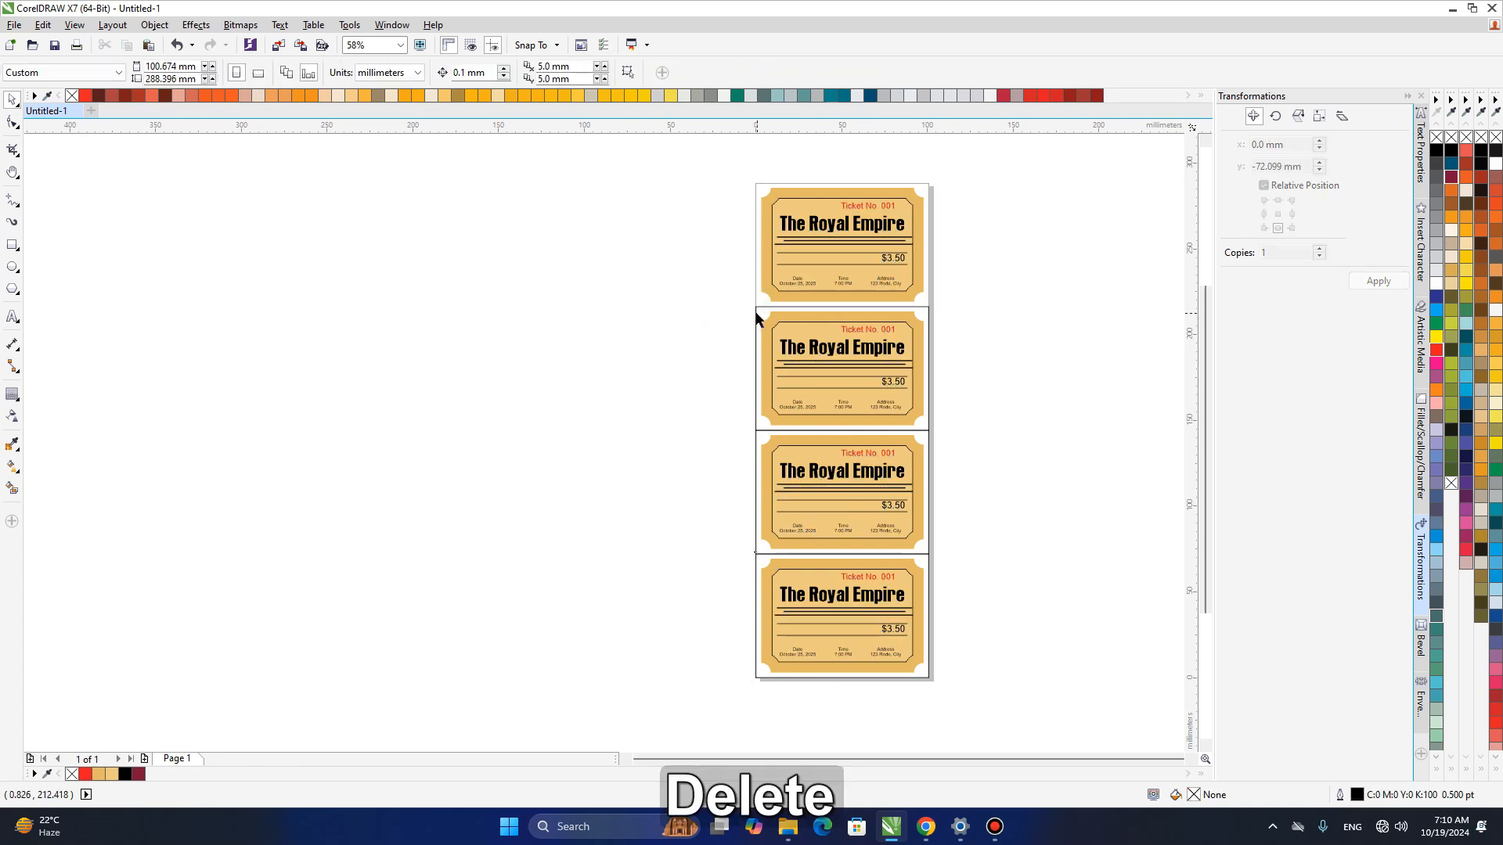
left_click(756, 484)
key("Delete")
left_click(754, 559)
key("Delete")
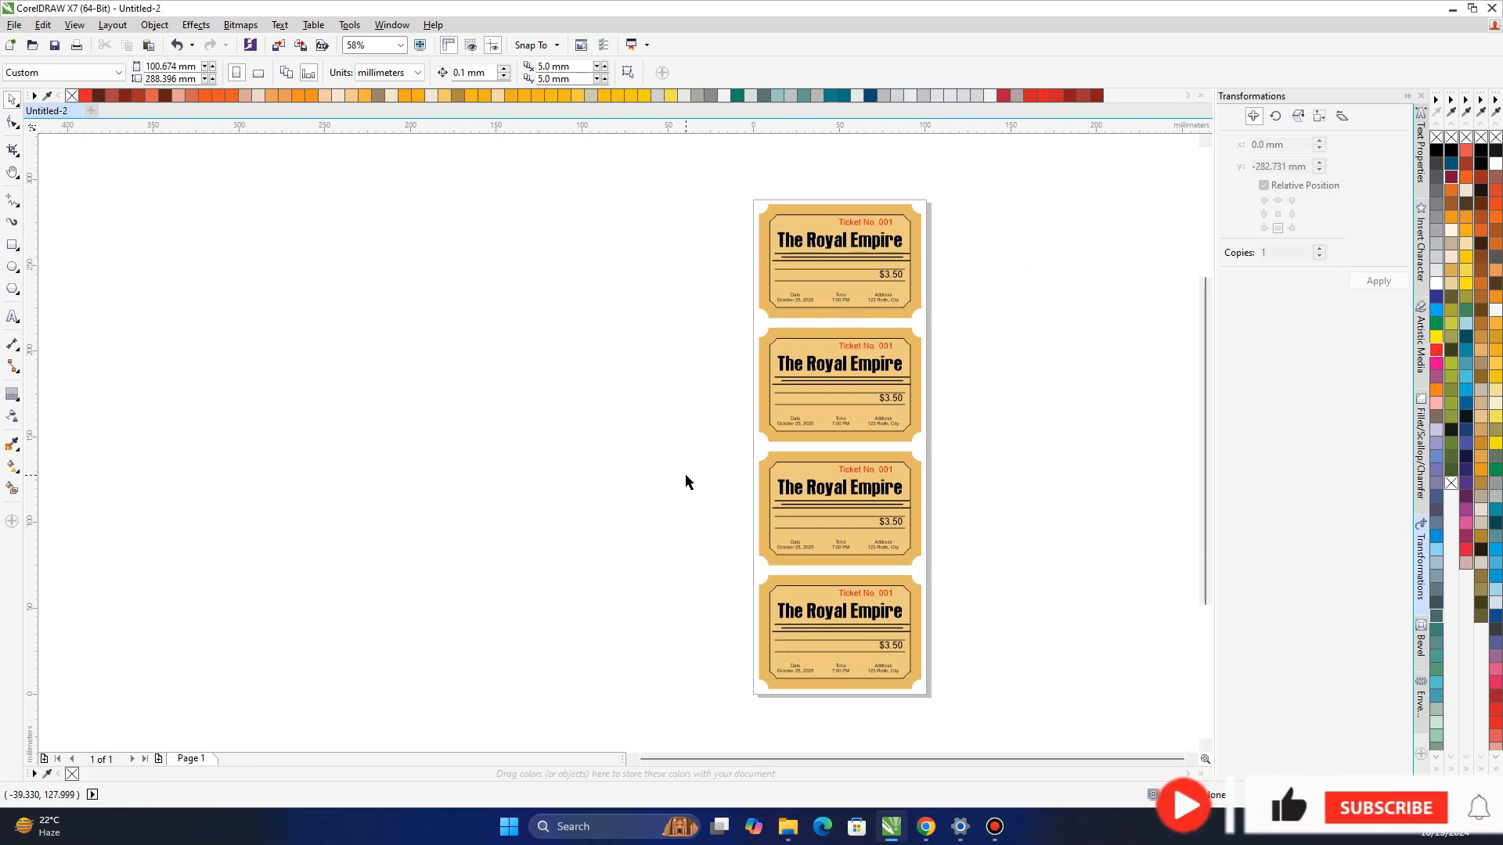
Start a print merge with newly created text and add a numeric field named "Ticket No. 1".
left_click(14, 26)
mouse_move(117, 397)
left_click(231, 399)
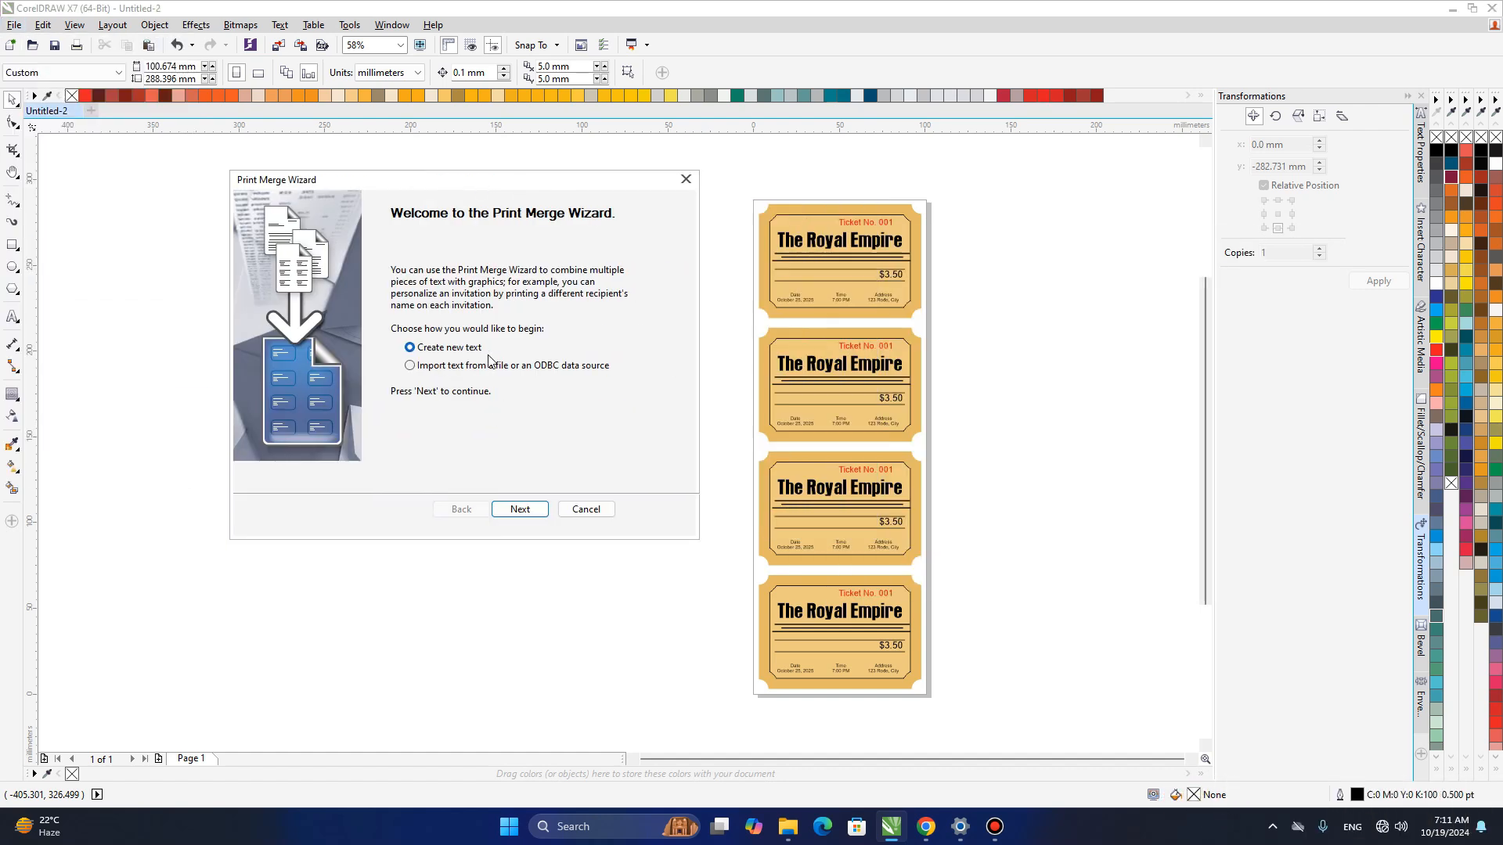
left_click(520, 509)
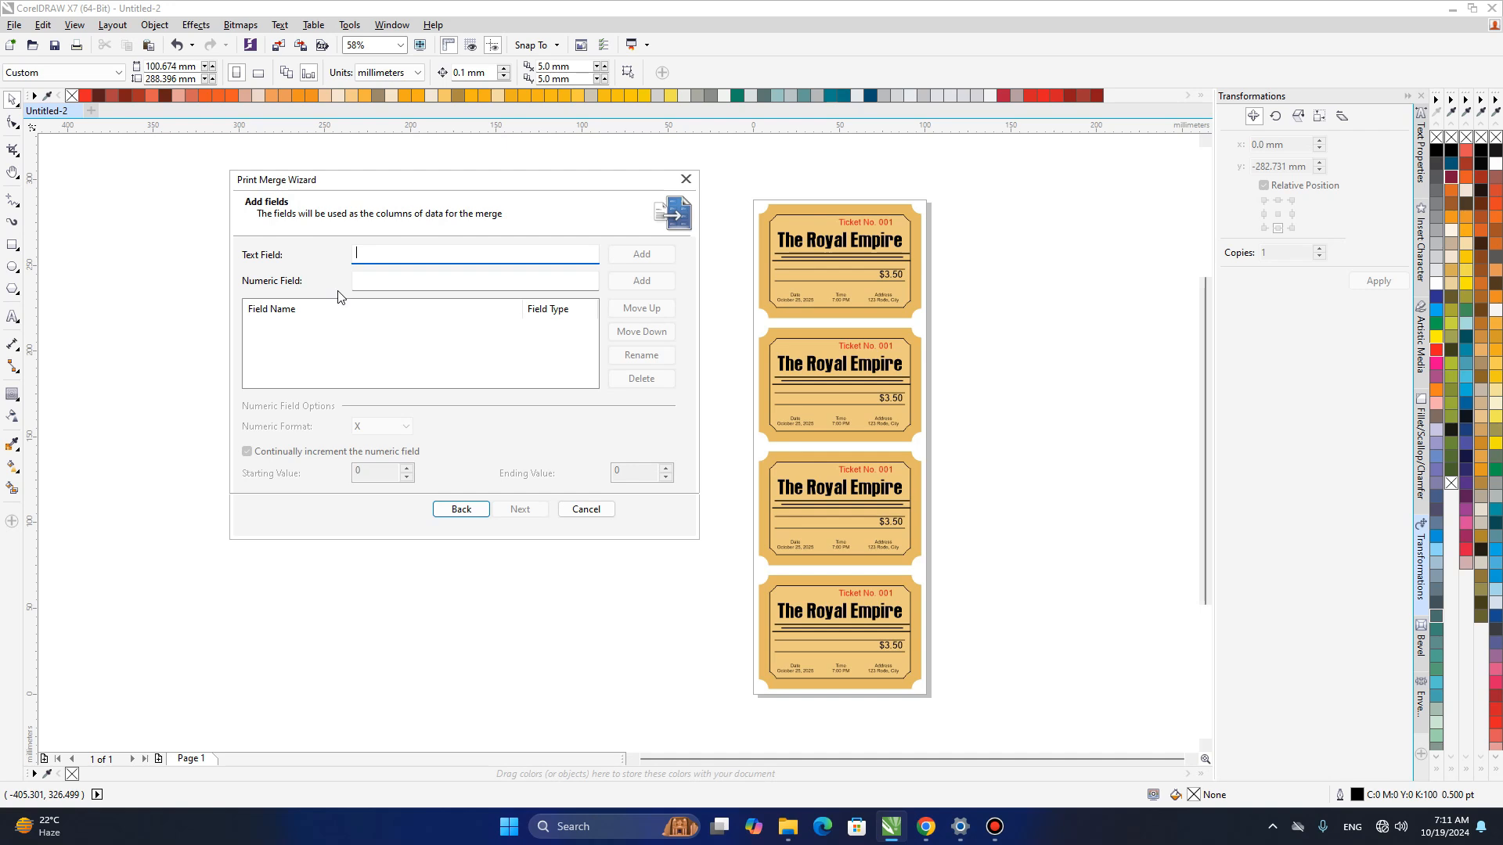
left_click(378, 281)
type("Ticket No")
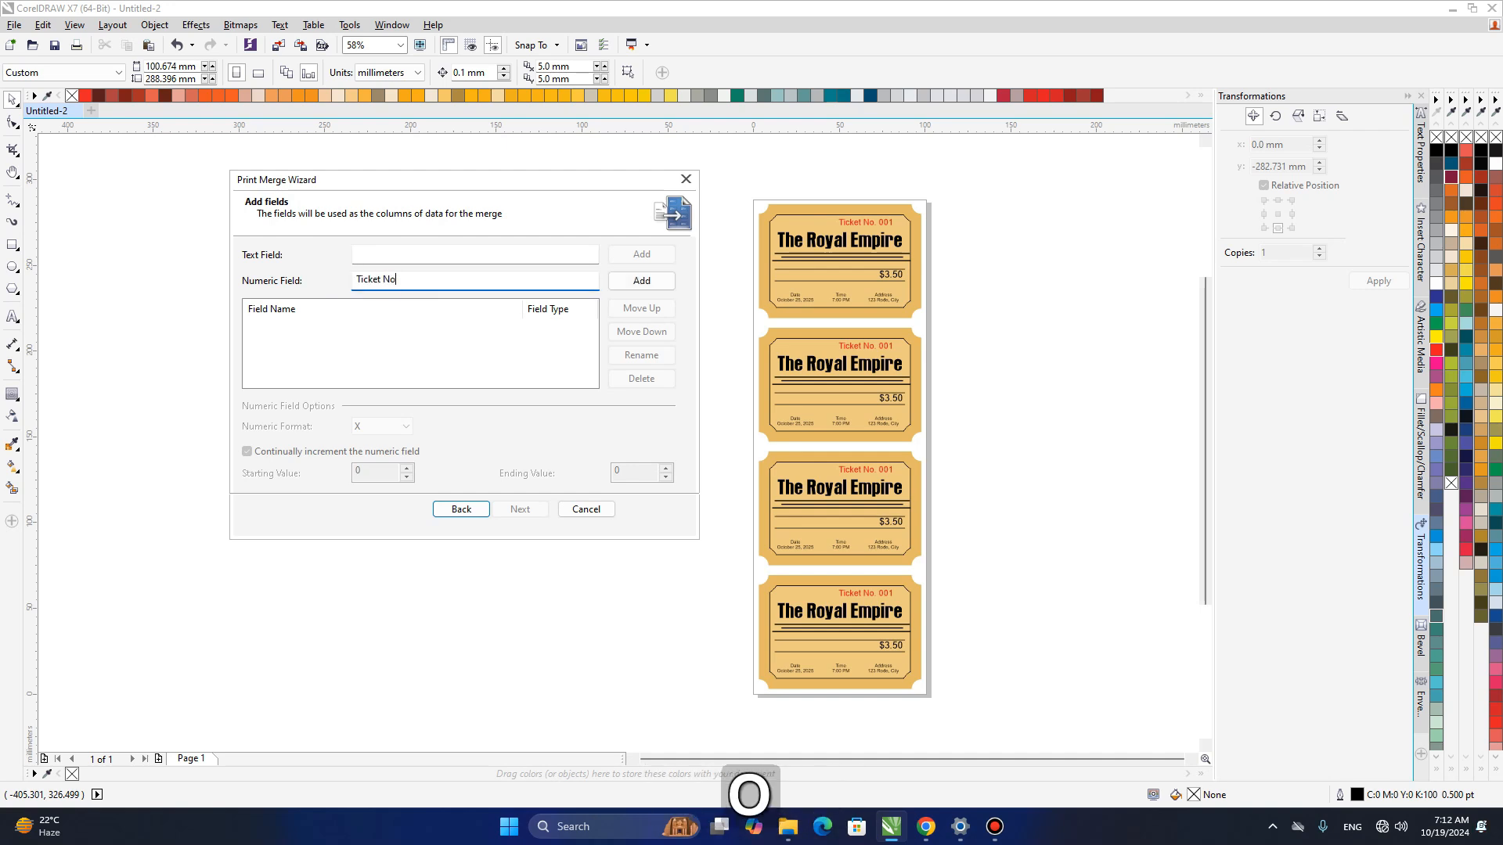
type(". 1")
key("shift+Home")
key("ctrl+c")
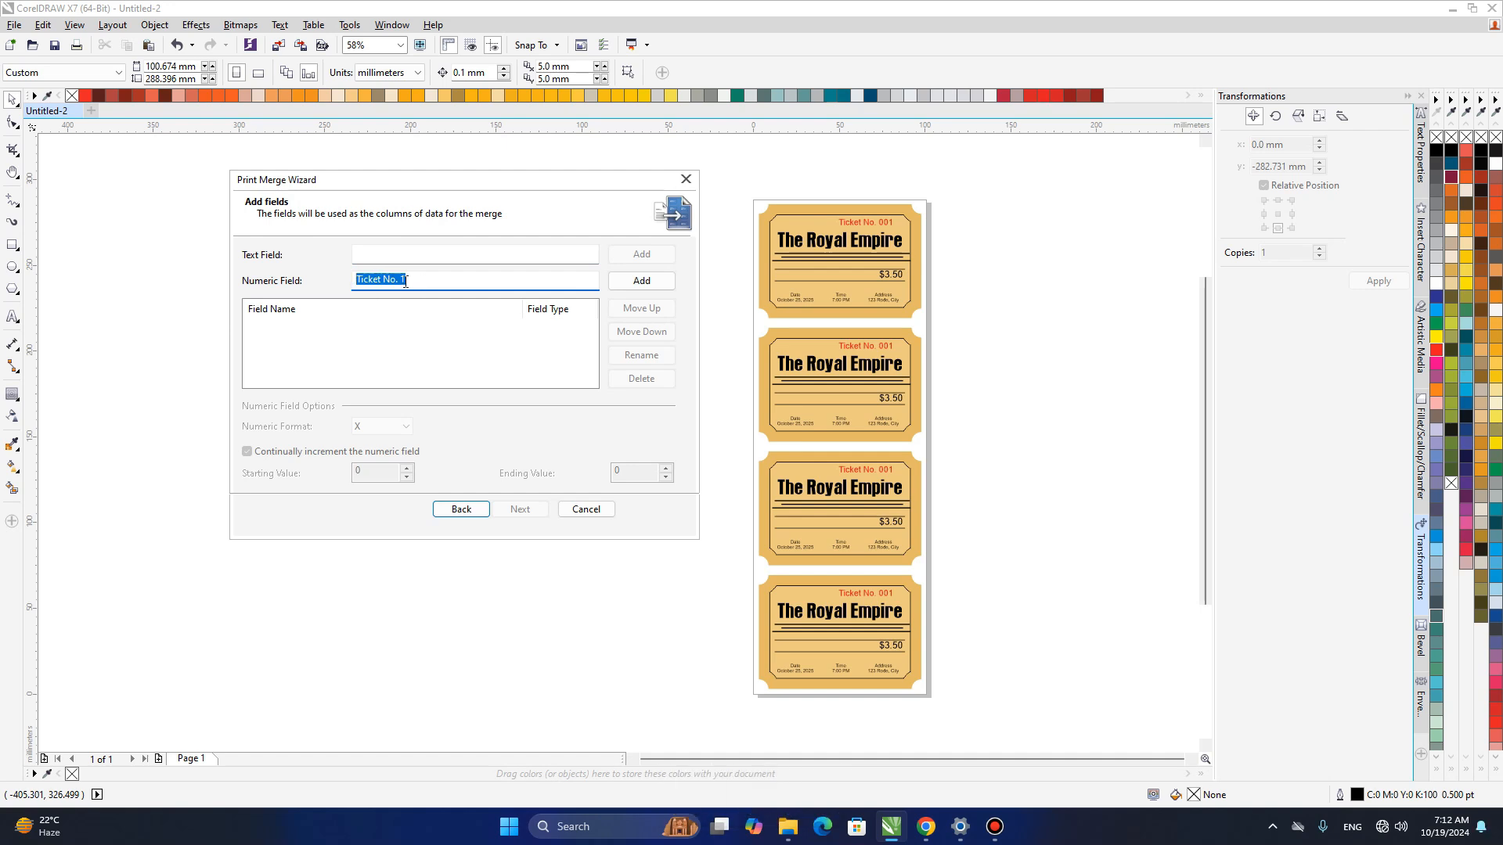
left_click(642, 280)
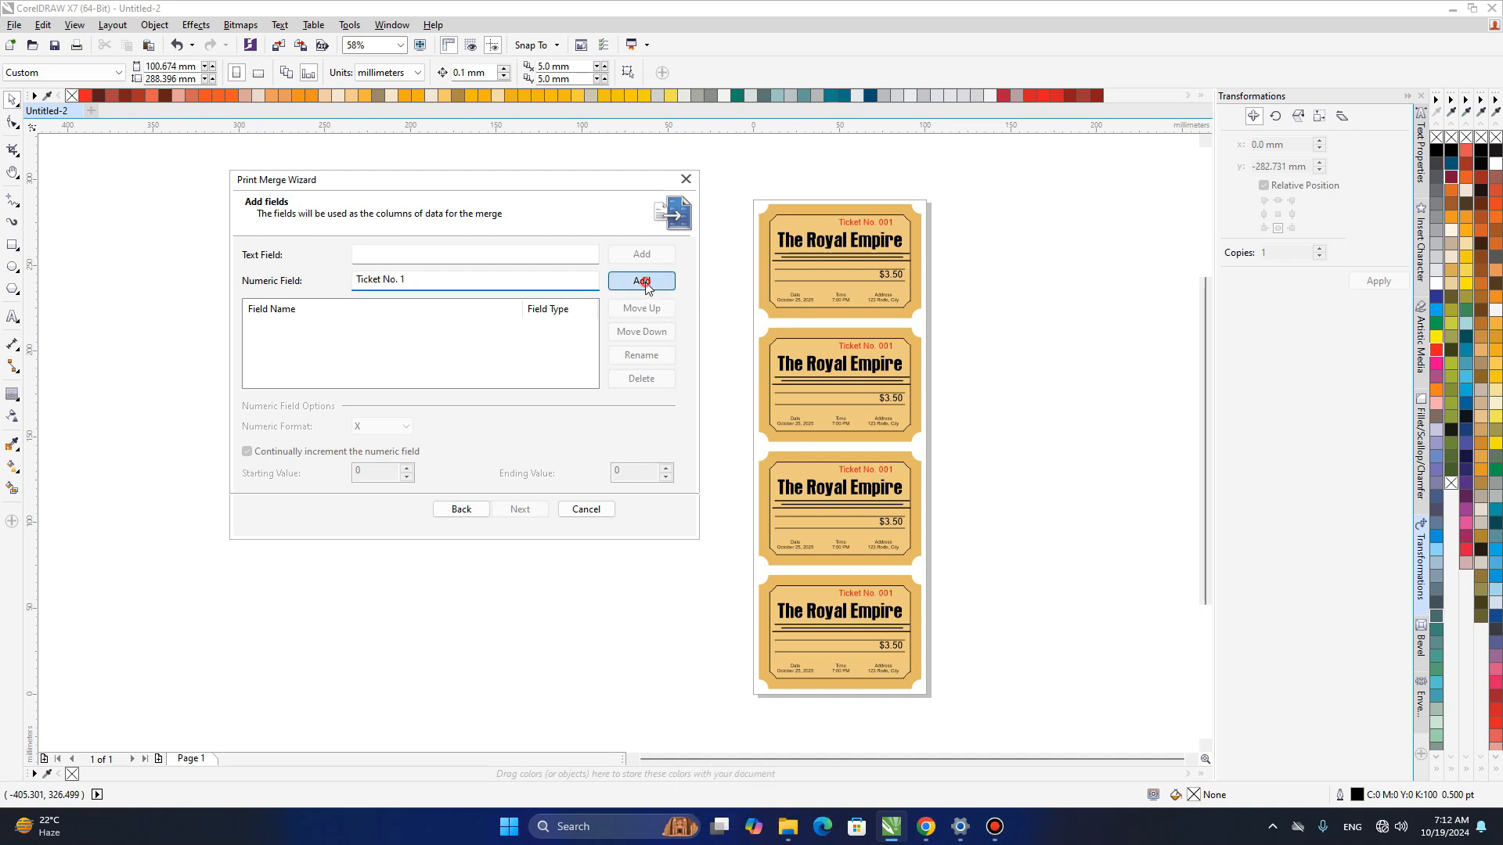
Add two more numeric merge fields named "Ticket No. 2" and "Ticket No. 3".
key("ctrl+v")
key("shift+Left")
type("2")
left_click(640, 281)
key("ctrl+v")
key("shift+Left")
type("3")
left_click(641, 281)
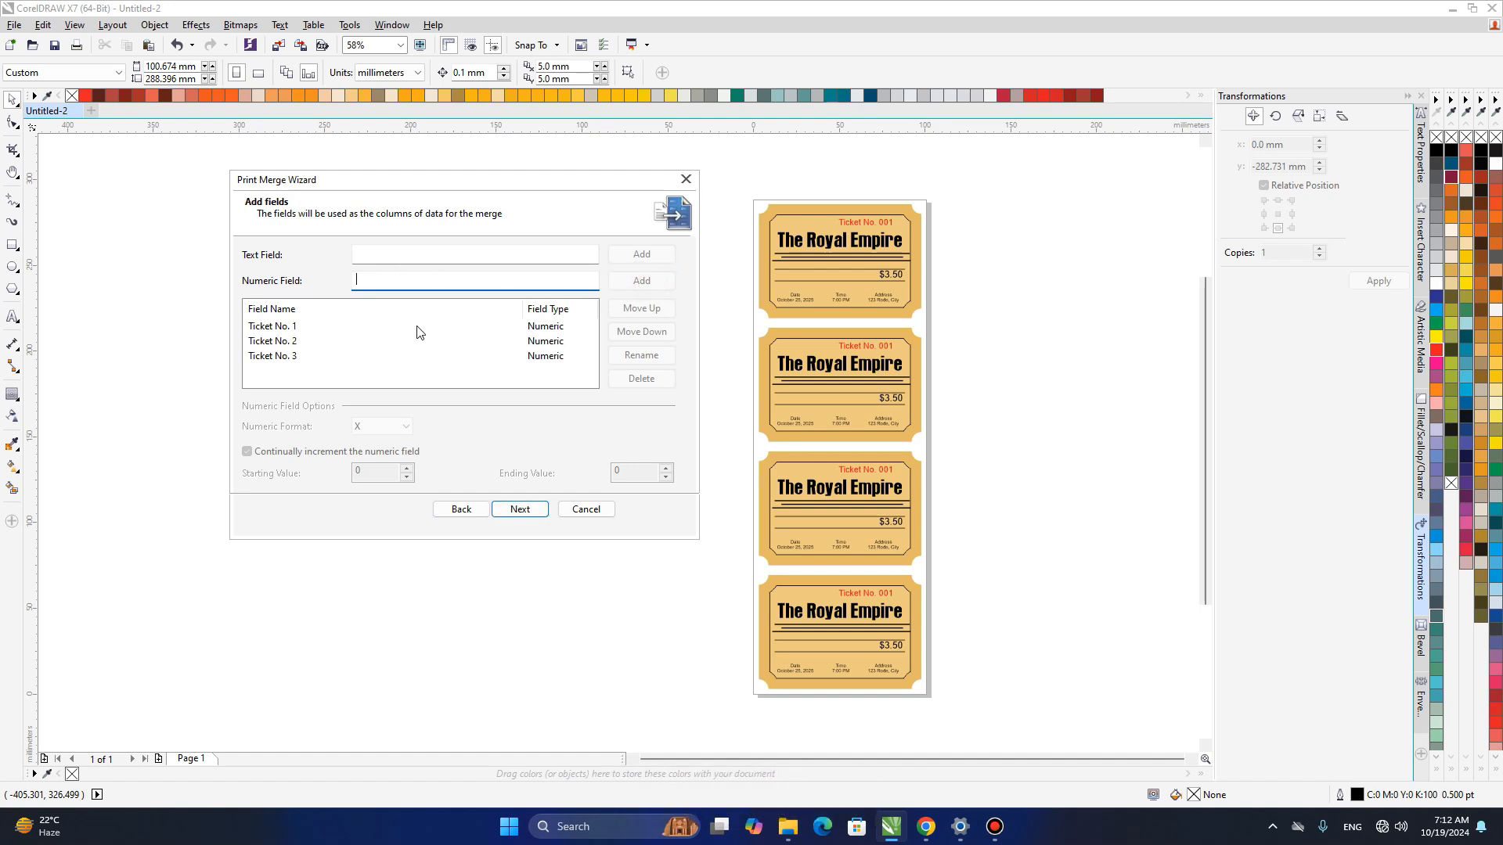
Add a fourth numeric merge field named "Ticket No. 4".
key("ctrl+v")
key("shift+Left")
type("3")
key("shift+Left")
type("4")
left_click(636, 285)
Give the Ticket No. 1 field the 00X format without continuous incrementing, starting at 1 and ending at 51.
left_click(268, 328)
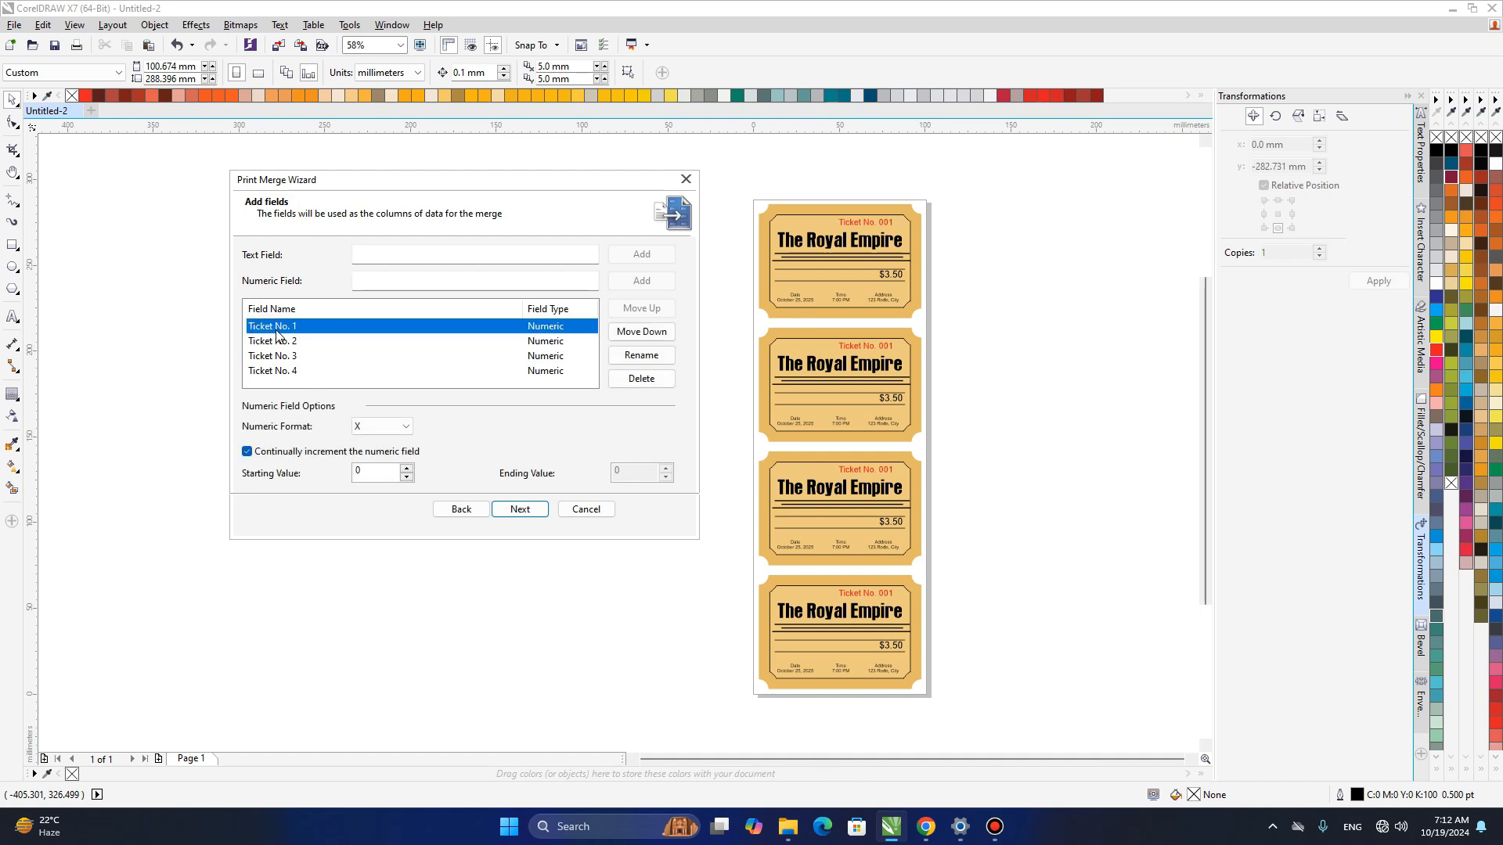
left_click(405, 426)
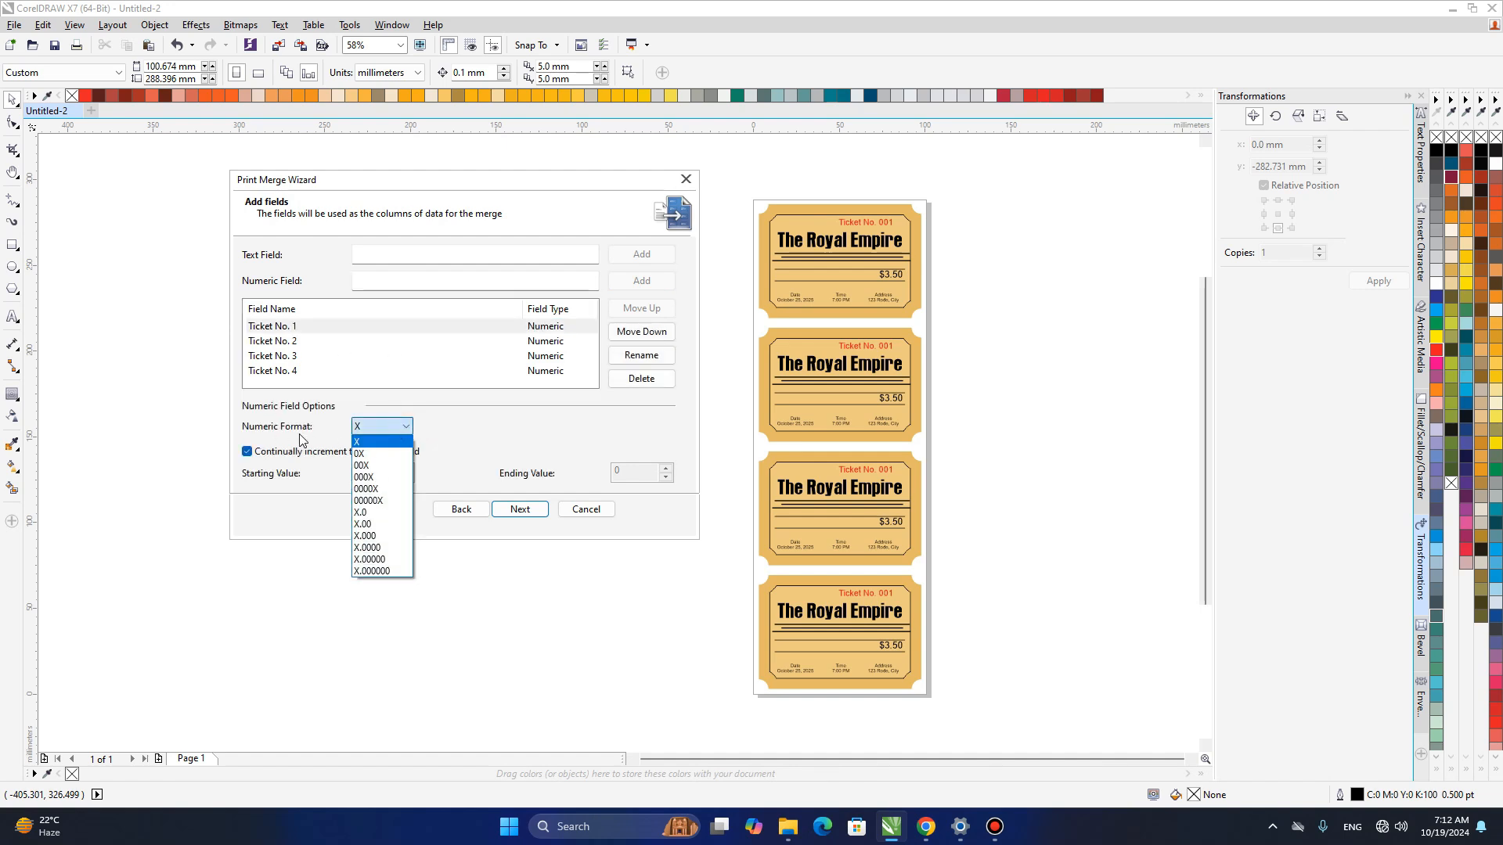
left_click(365, 465)
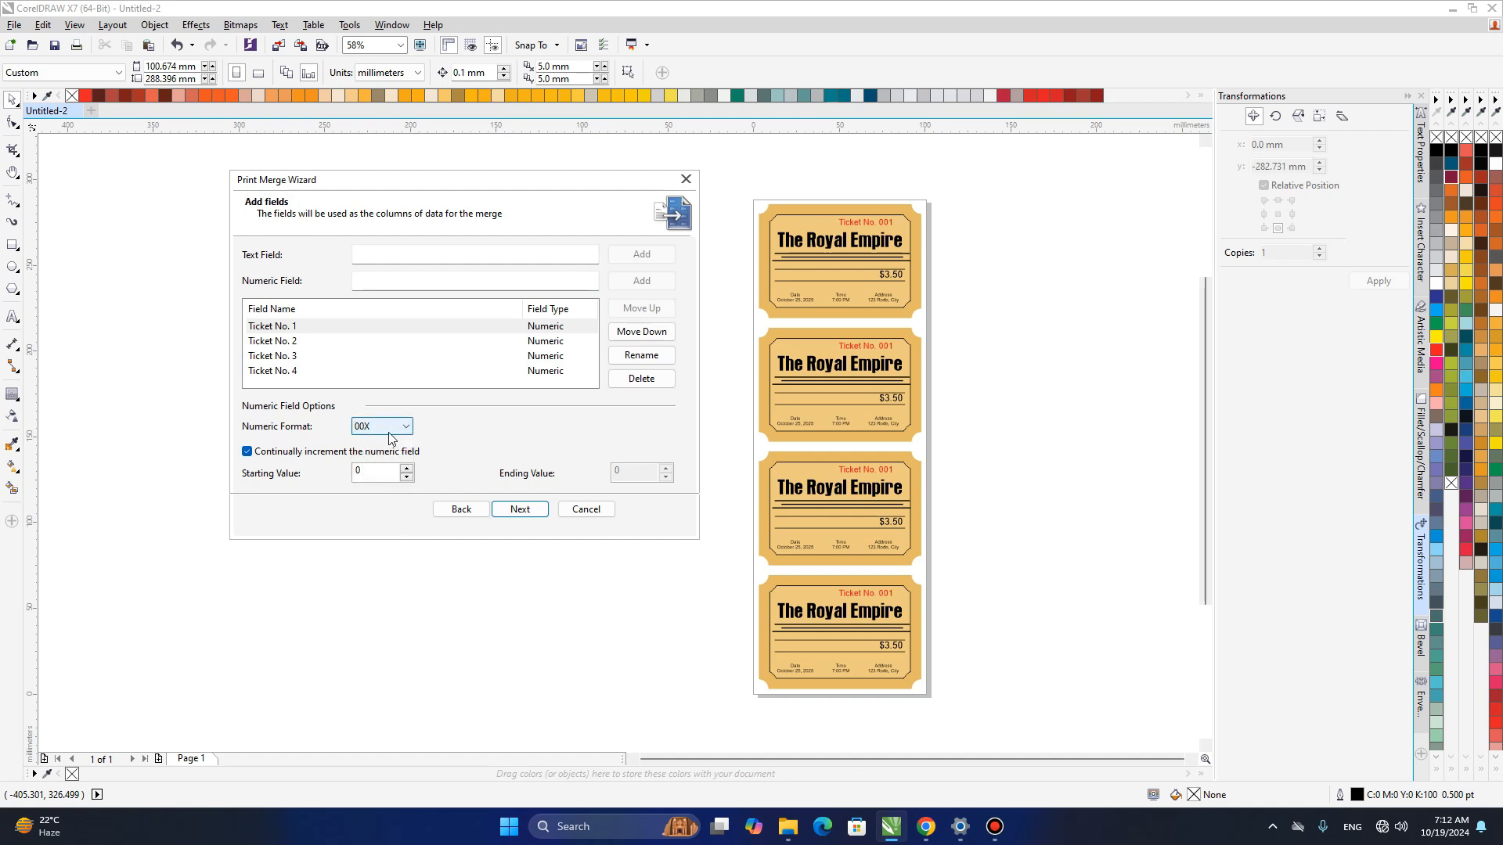
left_click(247, 452)
left_click_drag(372, 475, 350, 477)
type("1")
key("Tab")
type("51")
key("Tab")
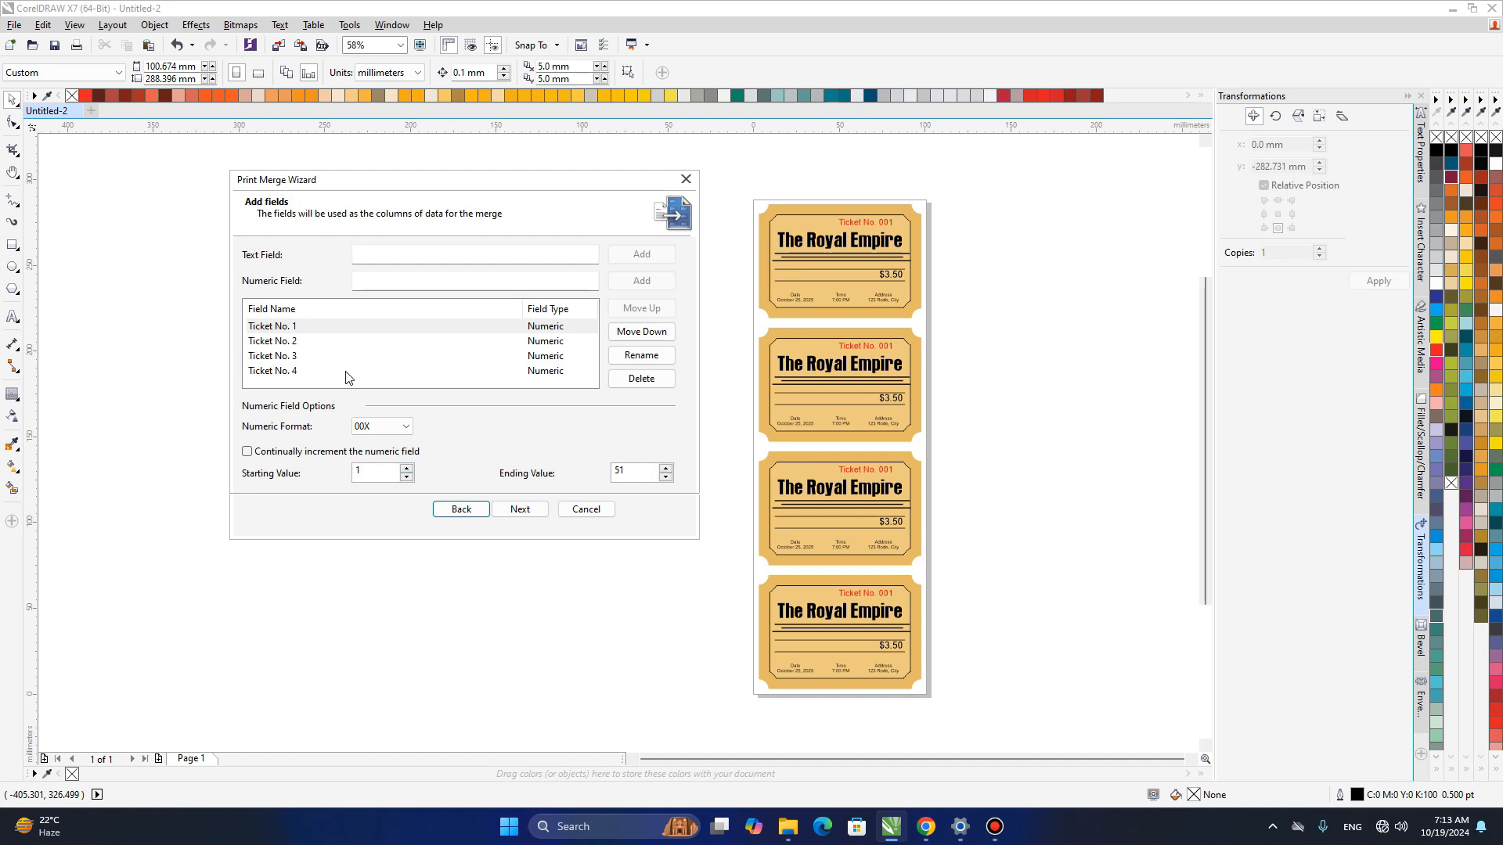
Turn off continuous incrementing for the Ticket No. 2 field and set its numeric format to 00X.
left_click(298, 342)
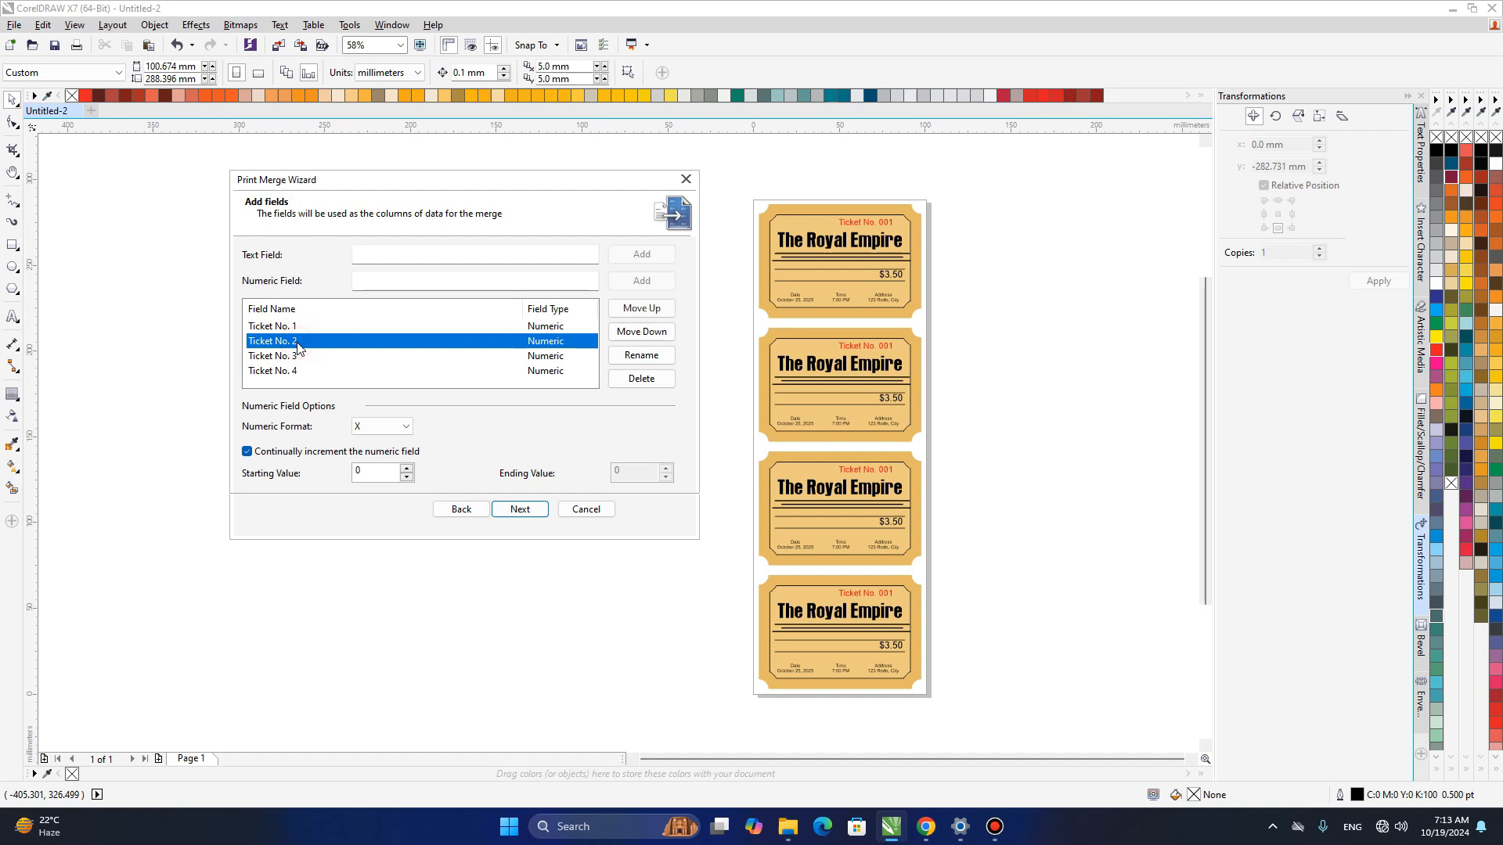
left_click(248, 453)
left_click(248, 453)
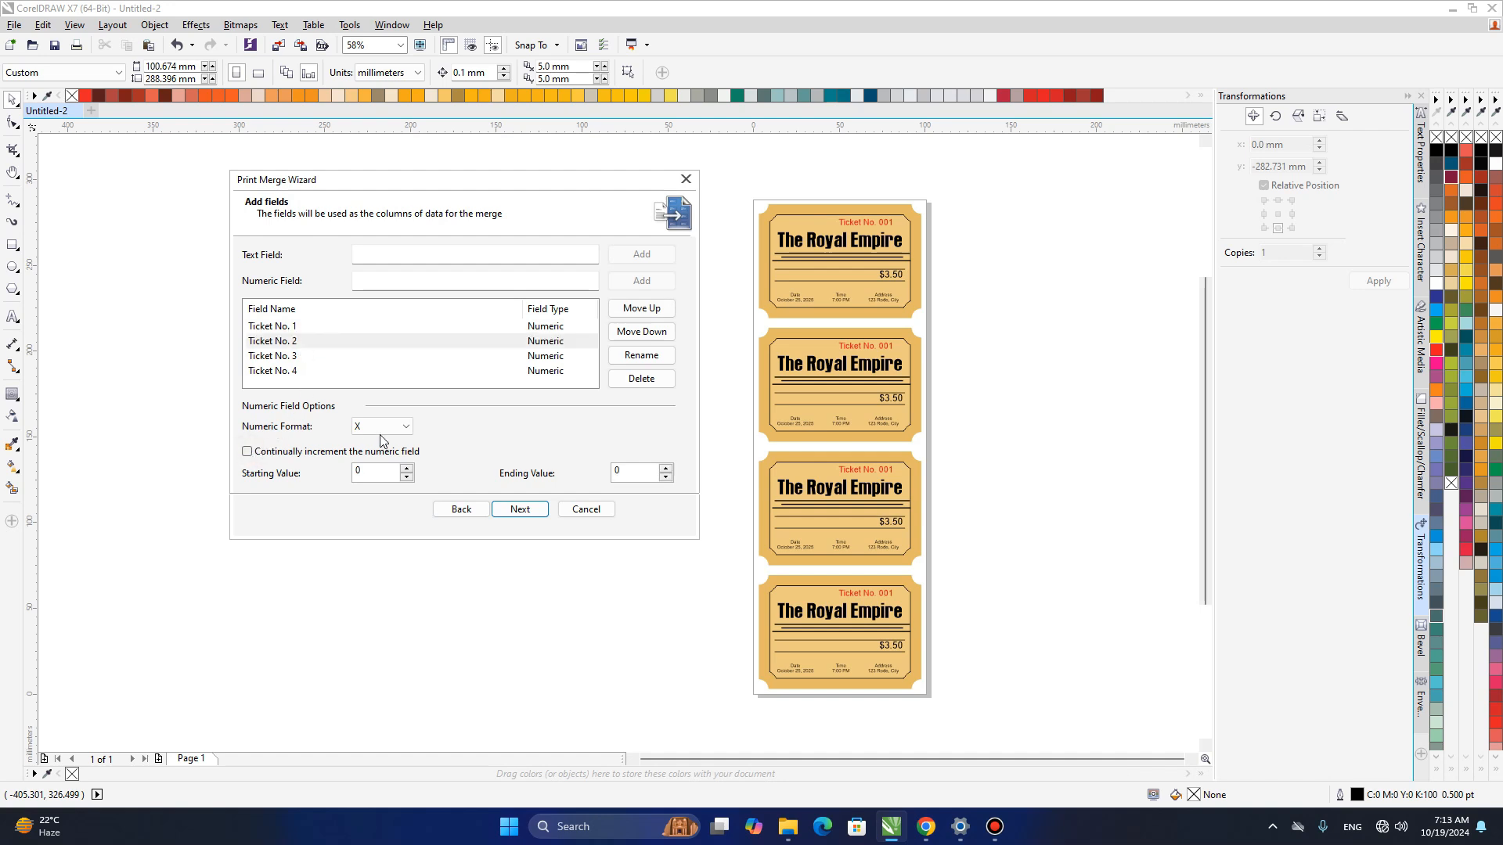
left_click(383, 426)
left_click(370, 466)
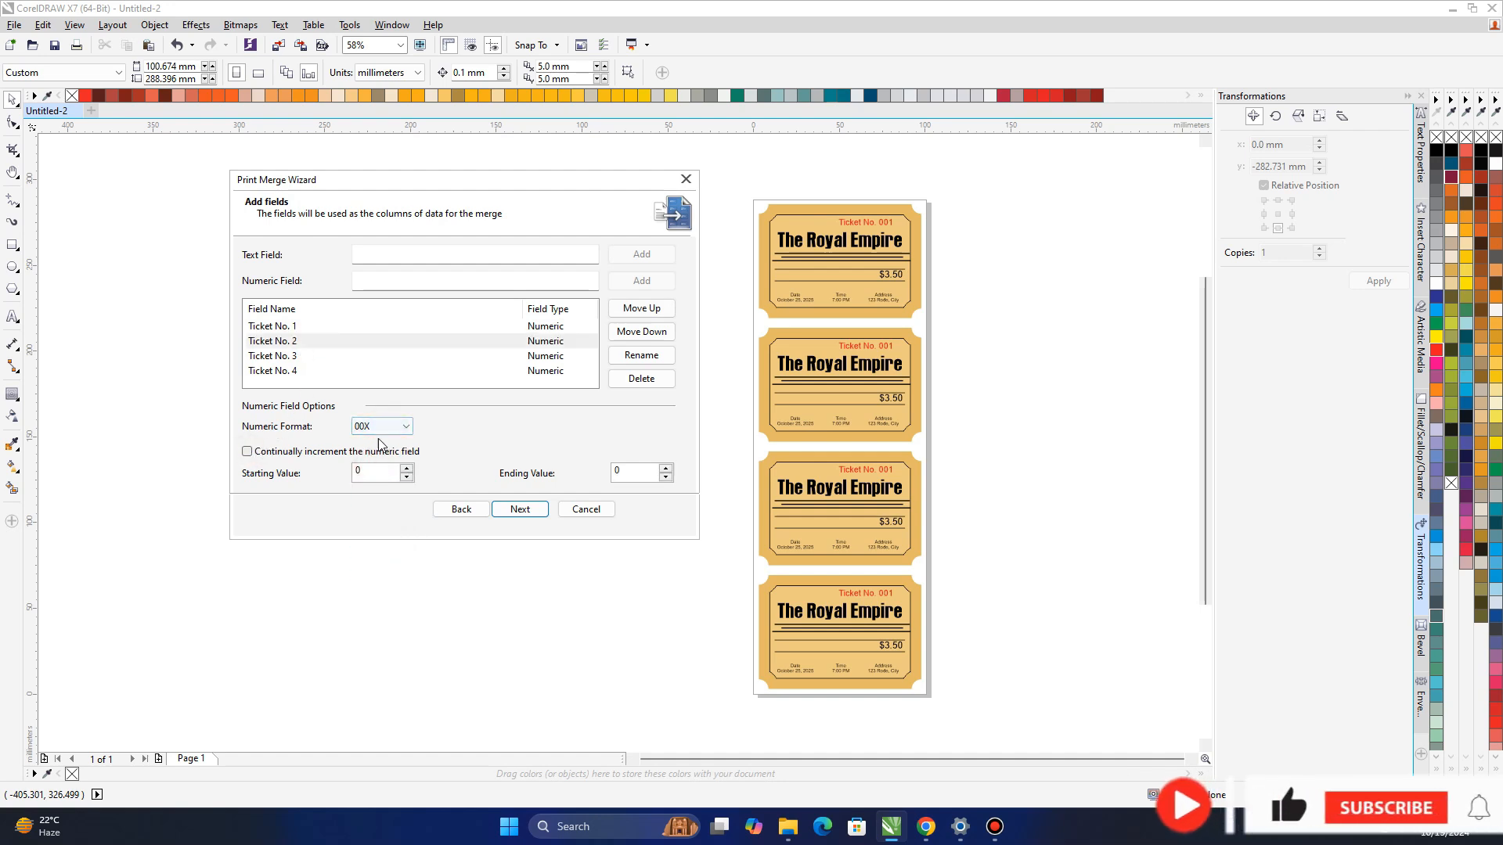
double_click(360, 472)
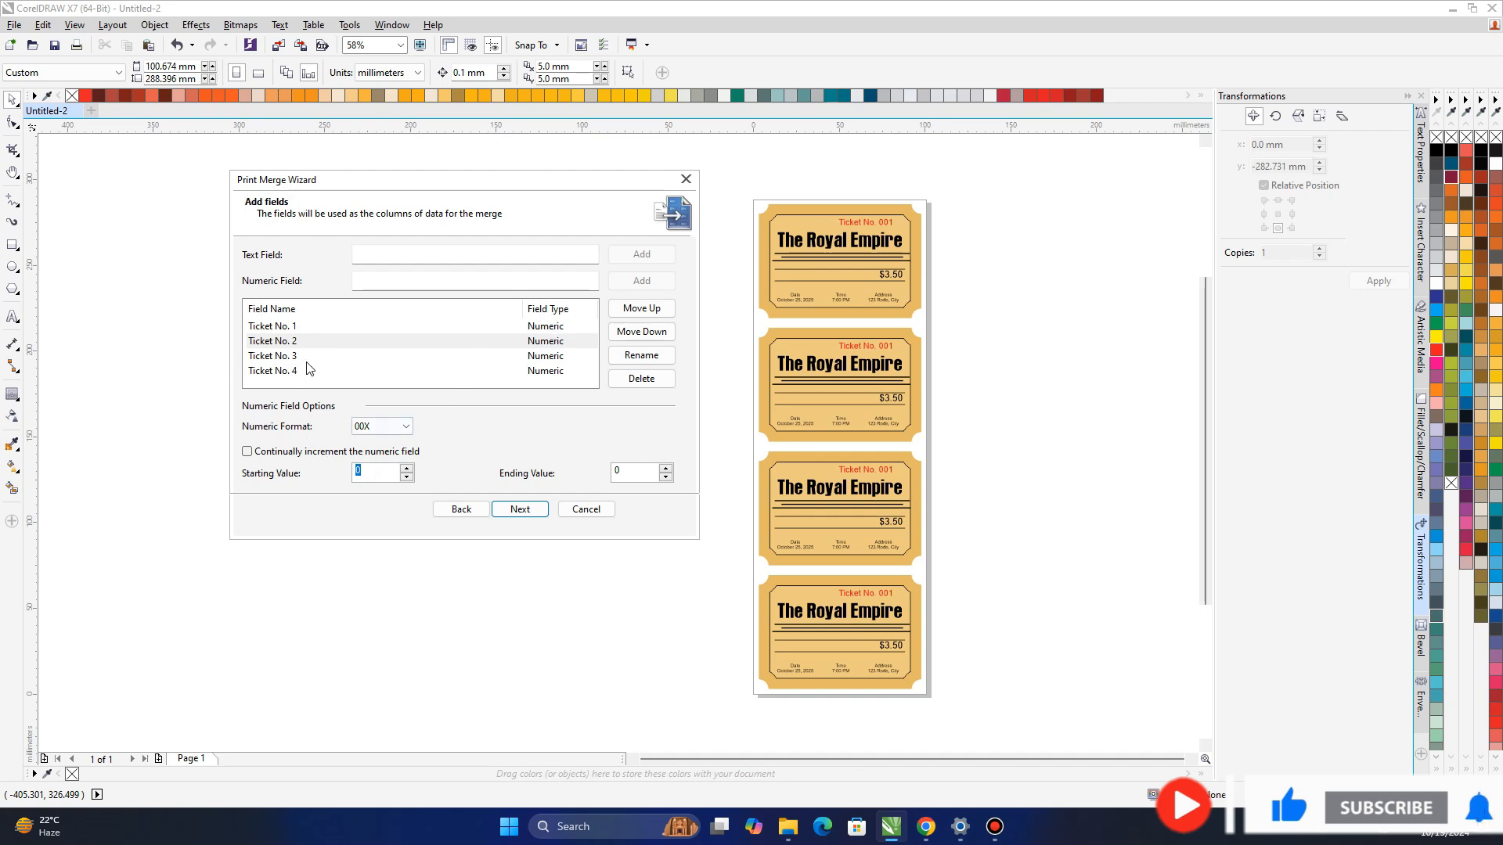
Correct the ending value of the Ticket No. 1 field to 50.
left_click(307, 327)
left_click(634, 472)
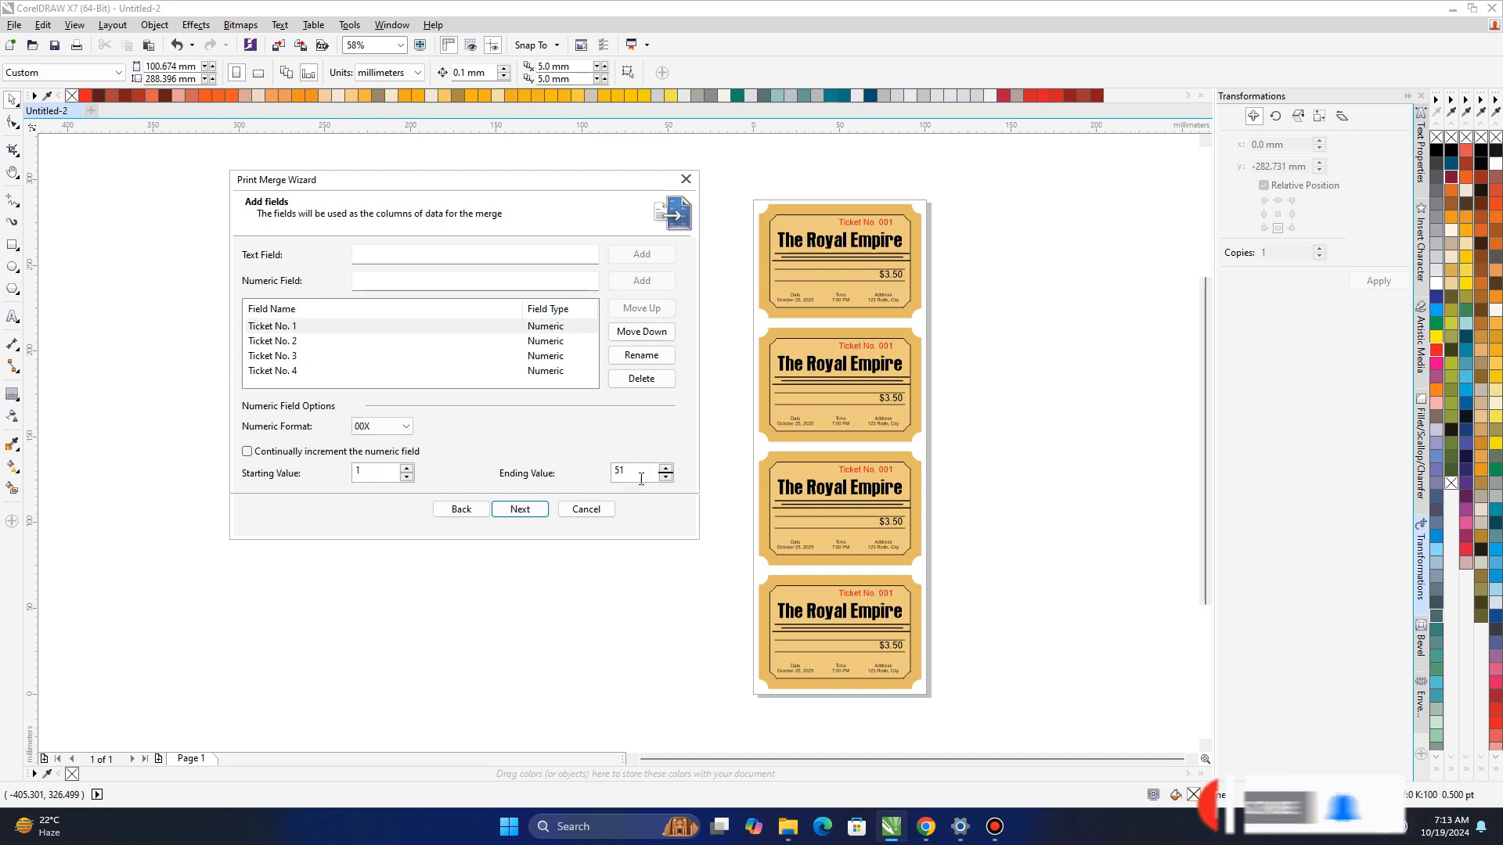
key("shift+Left")
type("0")
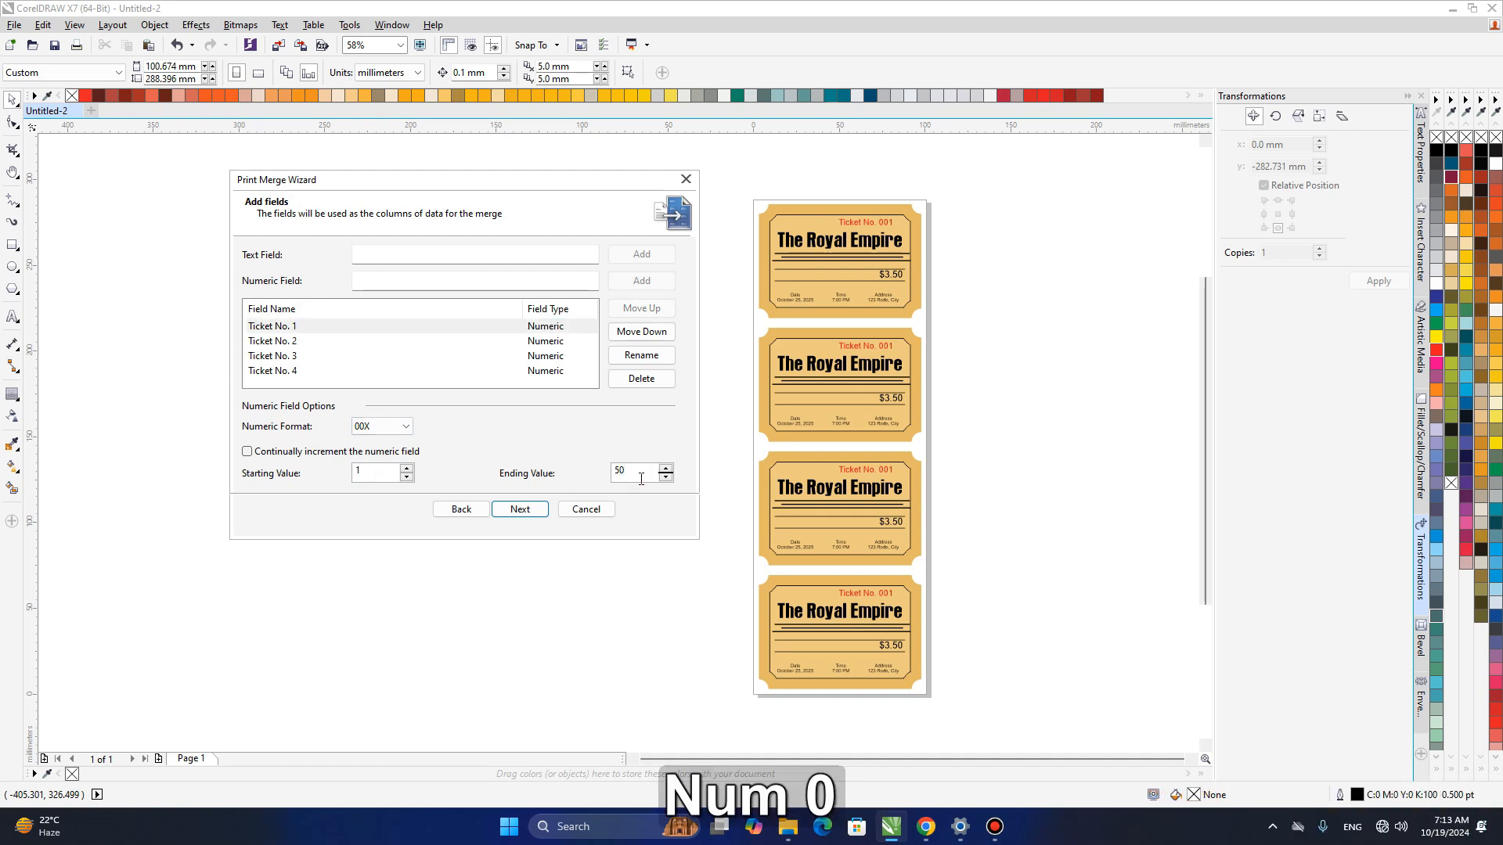
key("Tab")
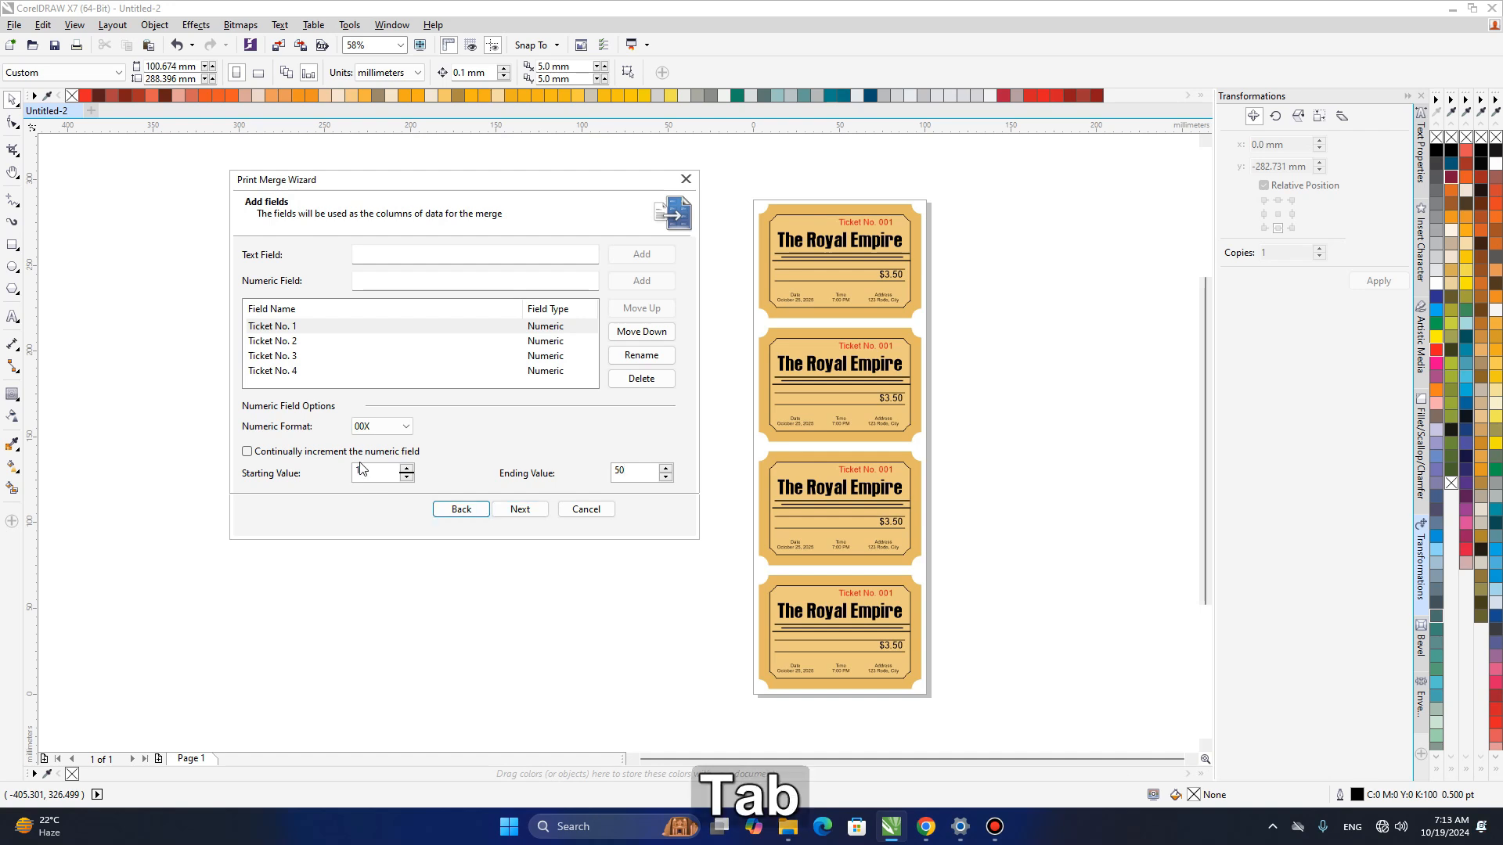
Set the Ticket No. 2 field to start at 51 and end at 100.
left_click(288, 341)
left_click_drag(369, 472, 351, 479)
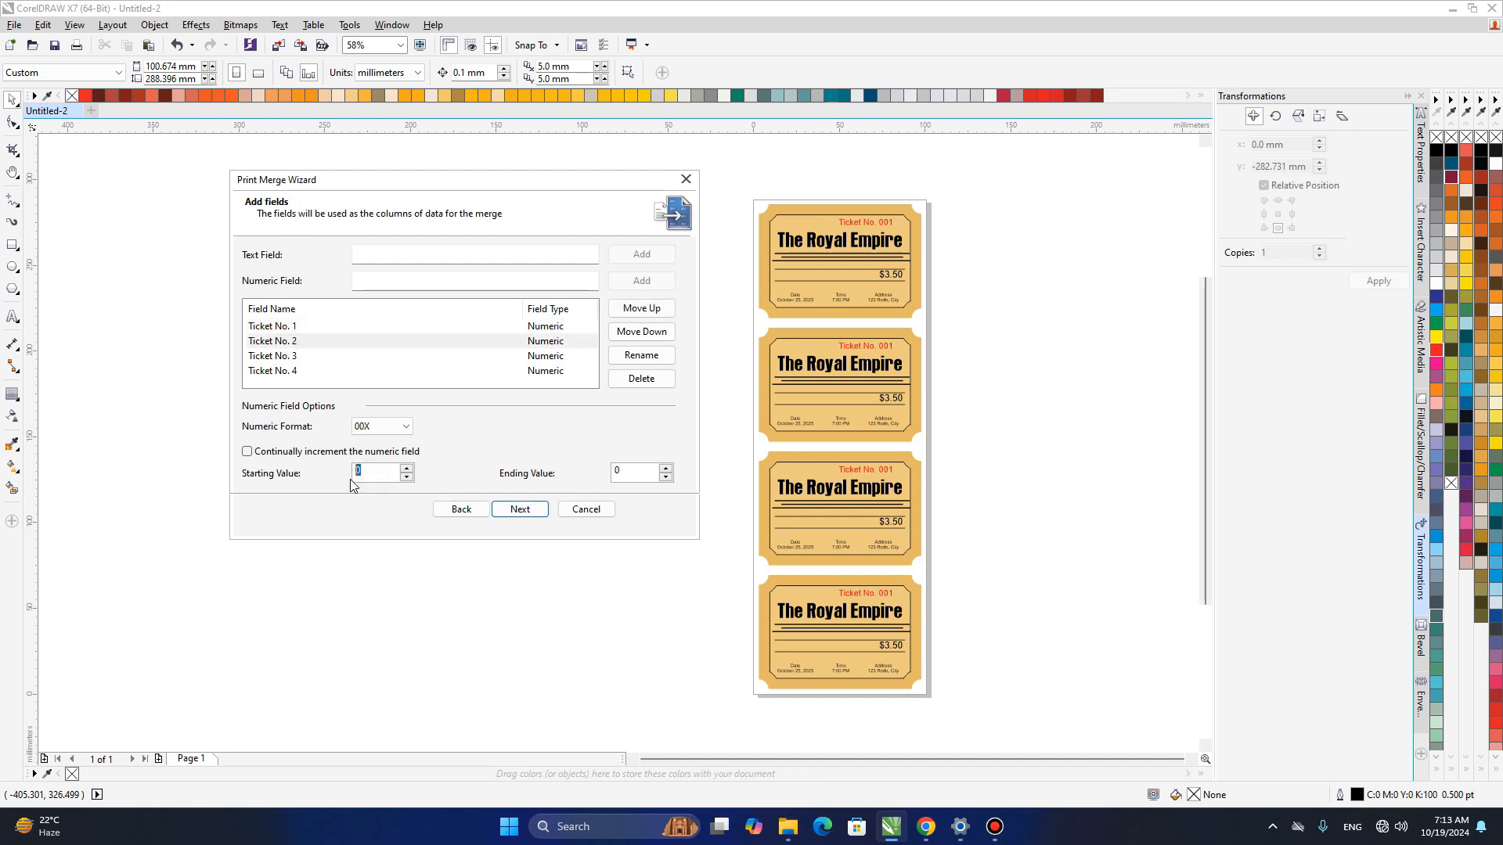
type("51")
double_click(629, 471)
type("10")
key("Tab")
Give the Ticket No. 3 field the 00X format without continuous incrementing, starting at 101 and ending at 150.
left_click(295, 355)
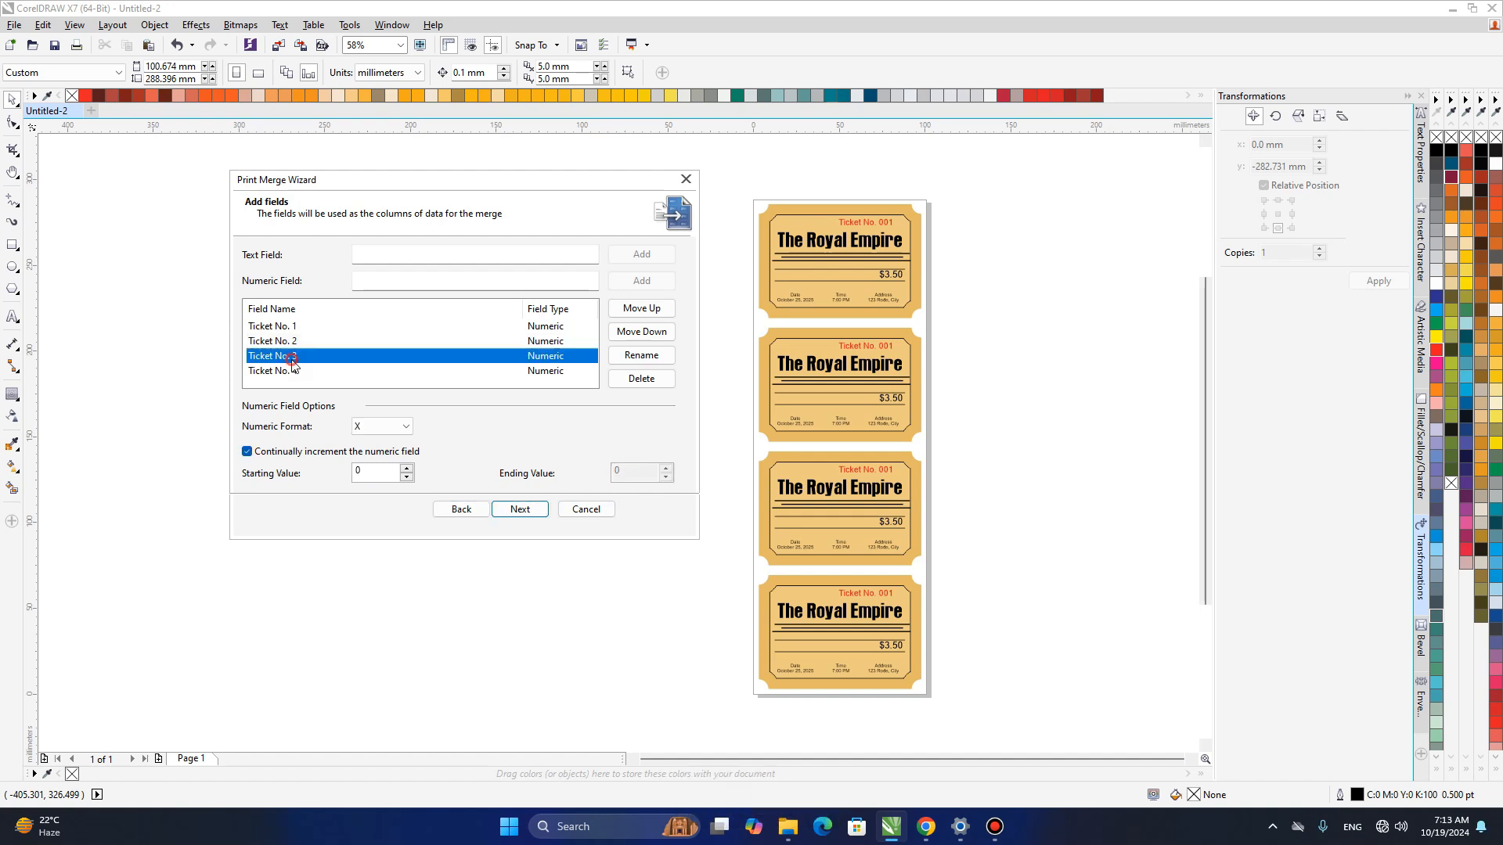
left_click(362, 429)
left_click(367, 465)
left_click(248, 452)
double_click(372, 472)
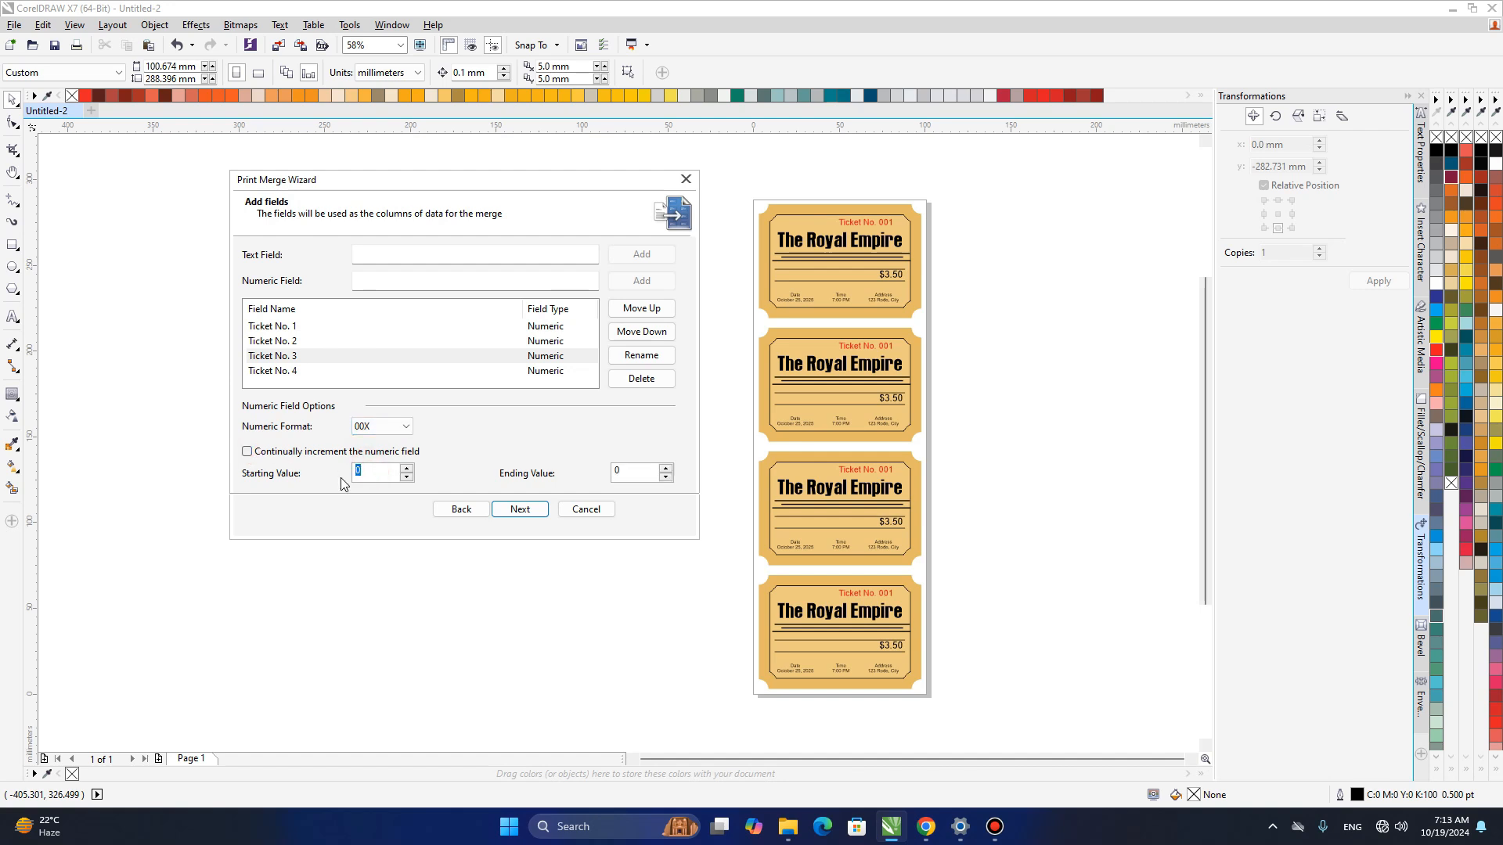
type("101")
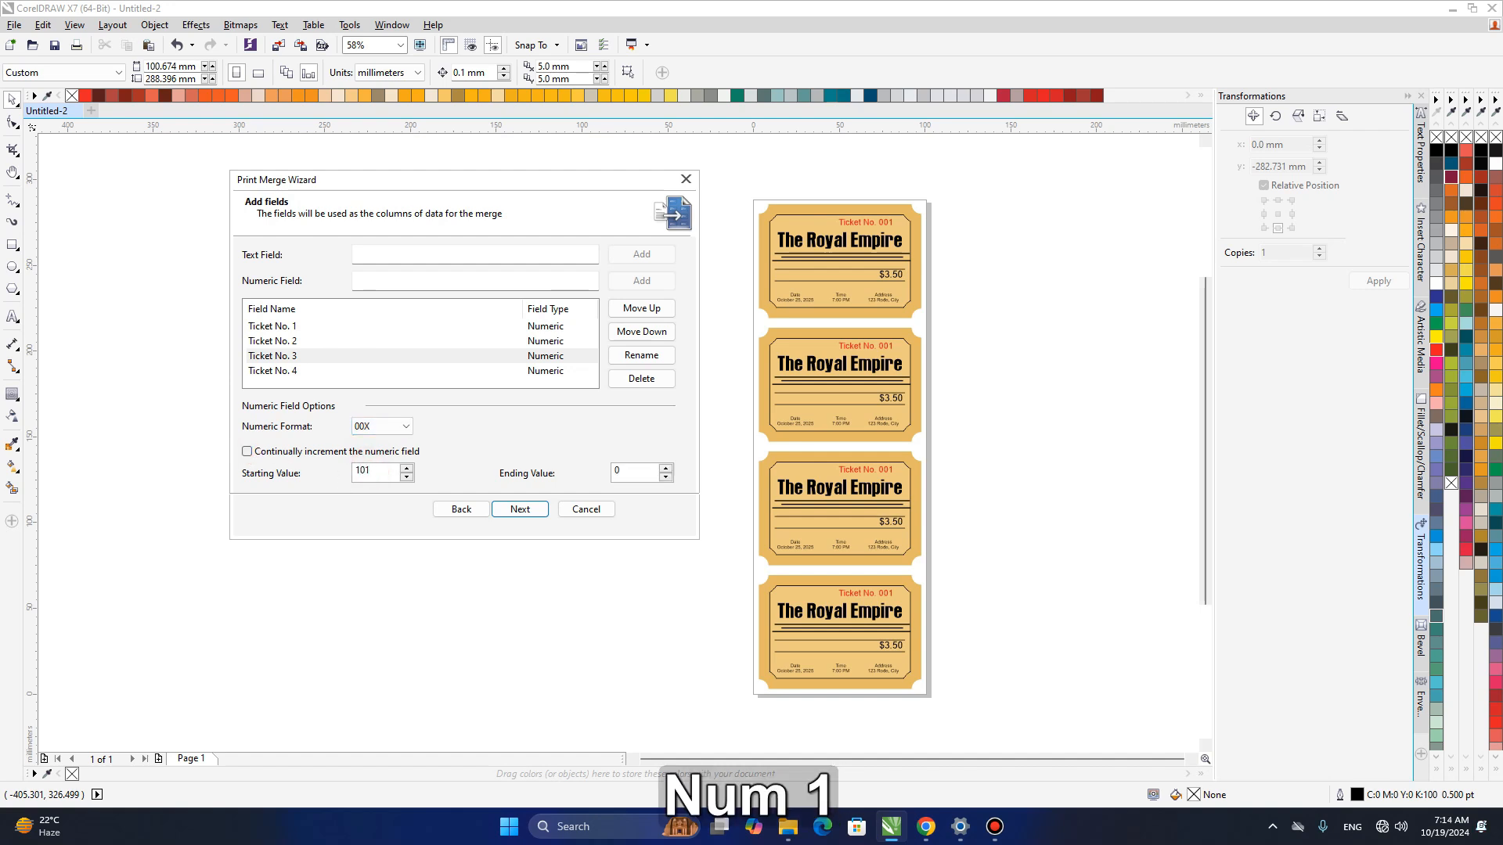
key("Tab")
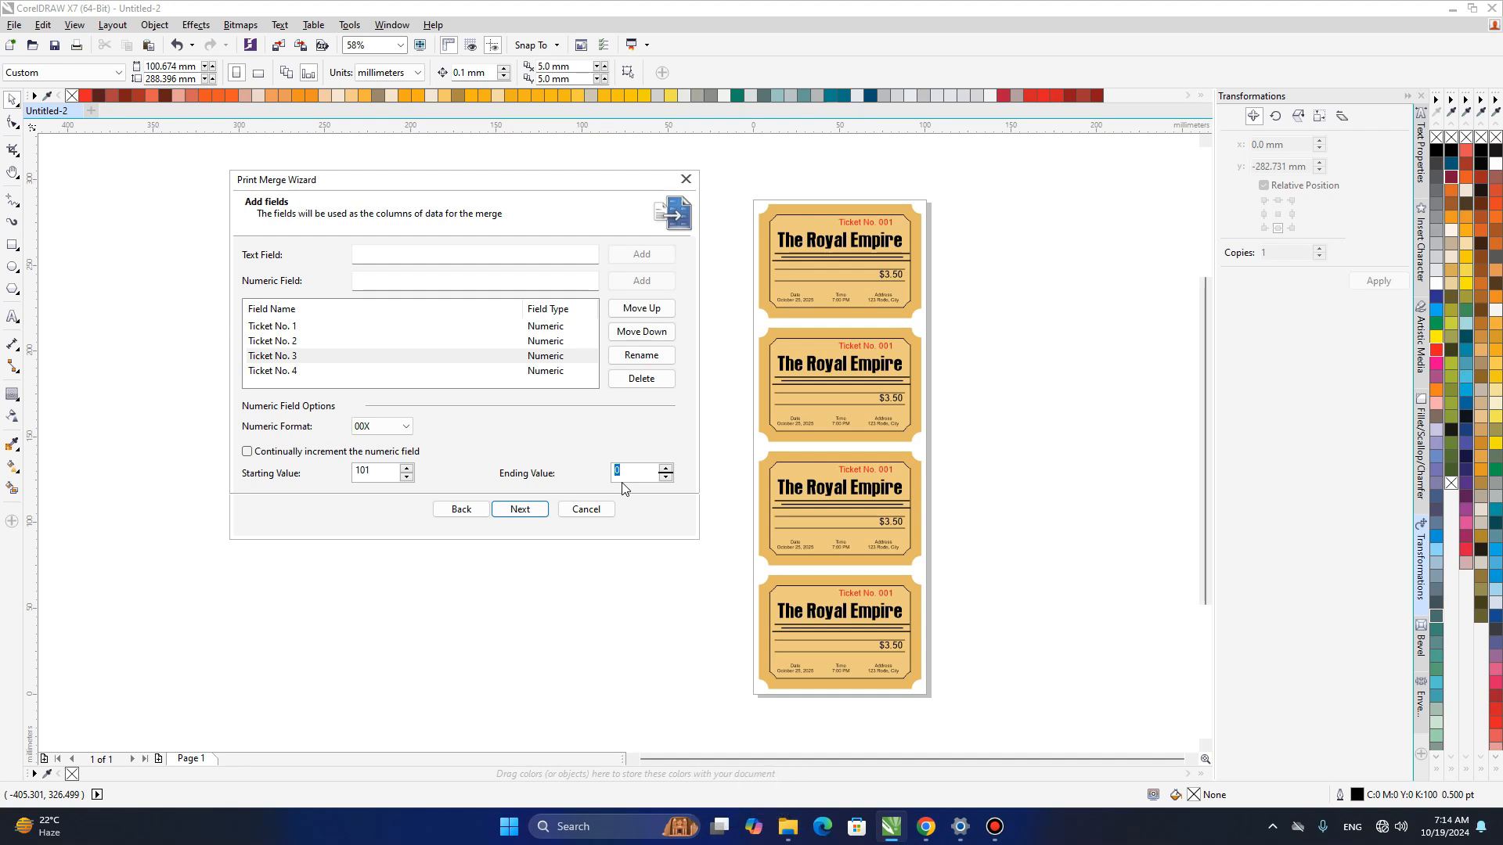
type("150")
key("Tab")
Set the Ticket No. 4 field to start at 151 and end at 200, with continuous incrementing turned off.
left_click(296, 371)
left_click(370, 471)
type("151")
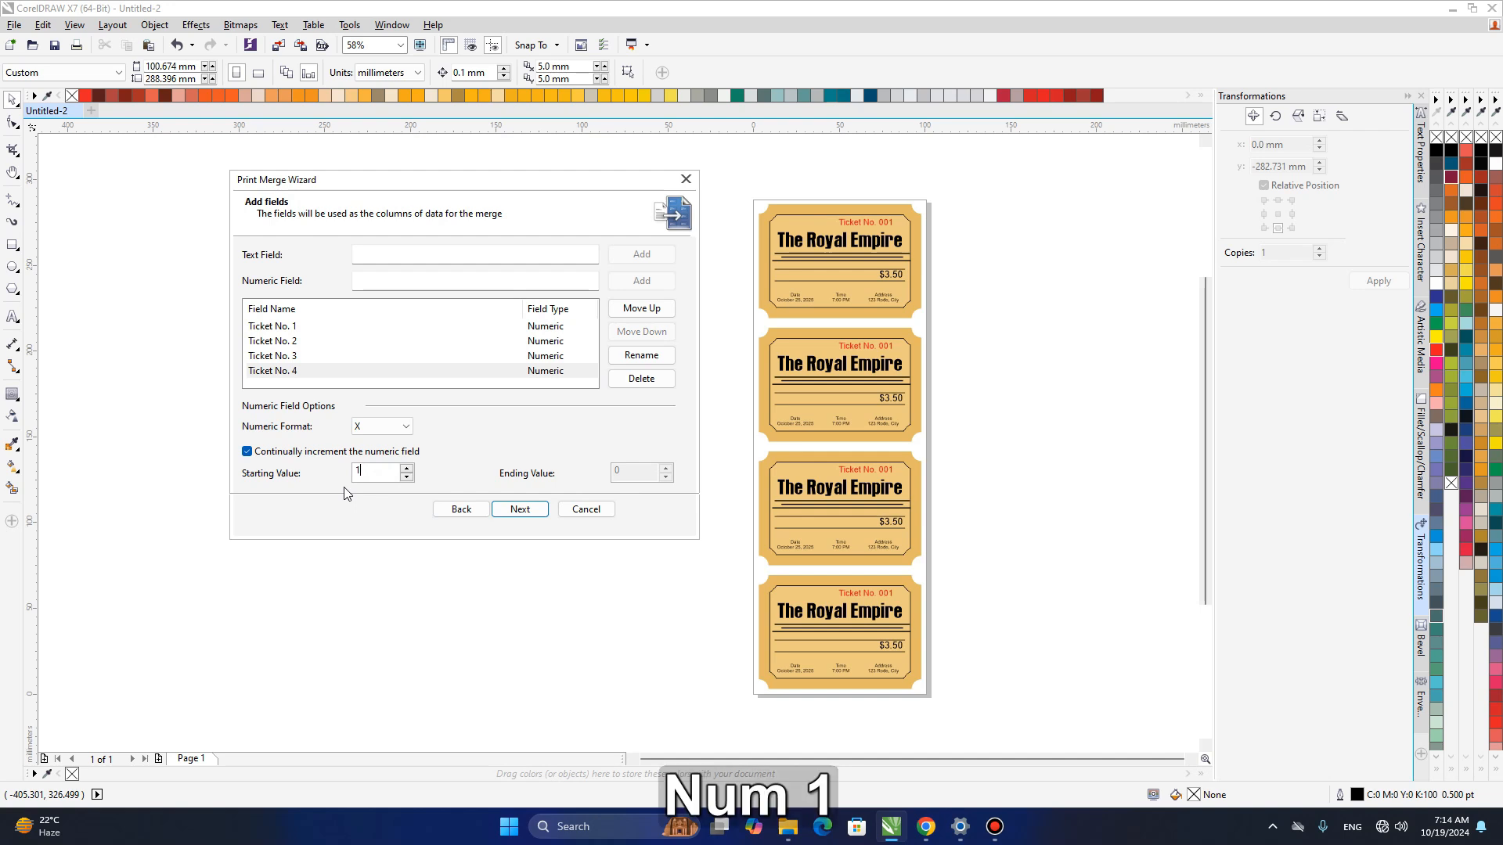
key("Tab")
left_click(259, 448)
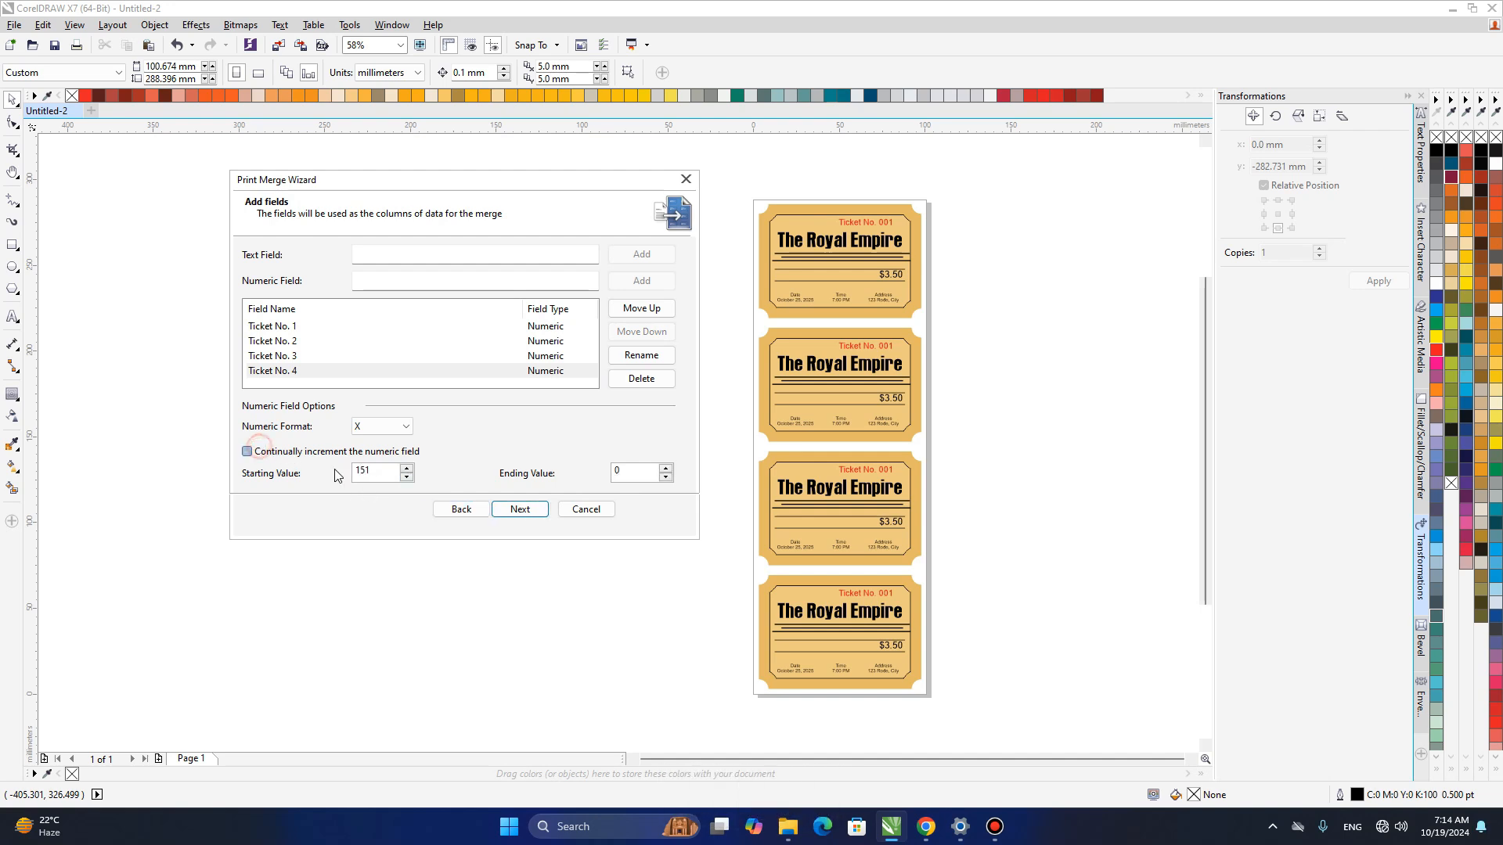
left_click(630, 472)
type("200")
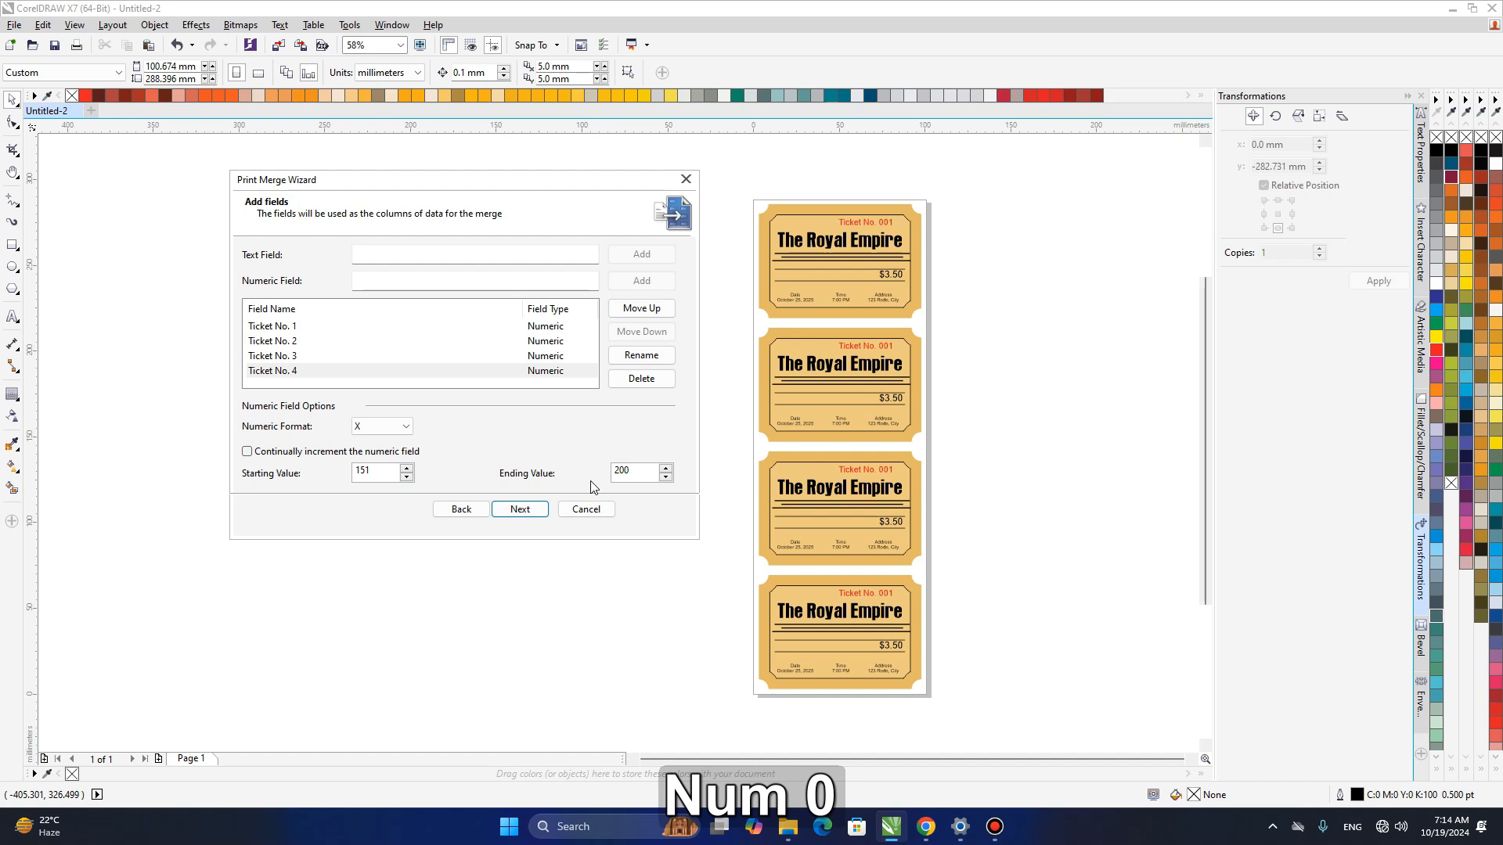
key("Tab")
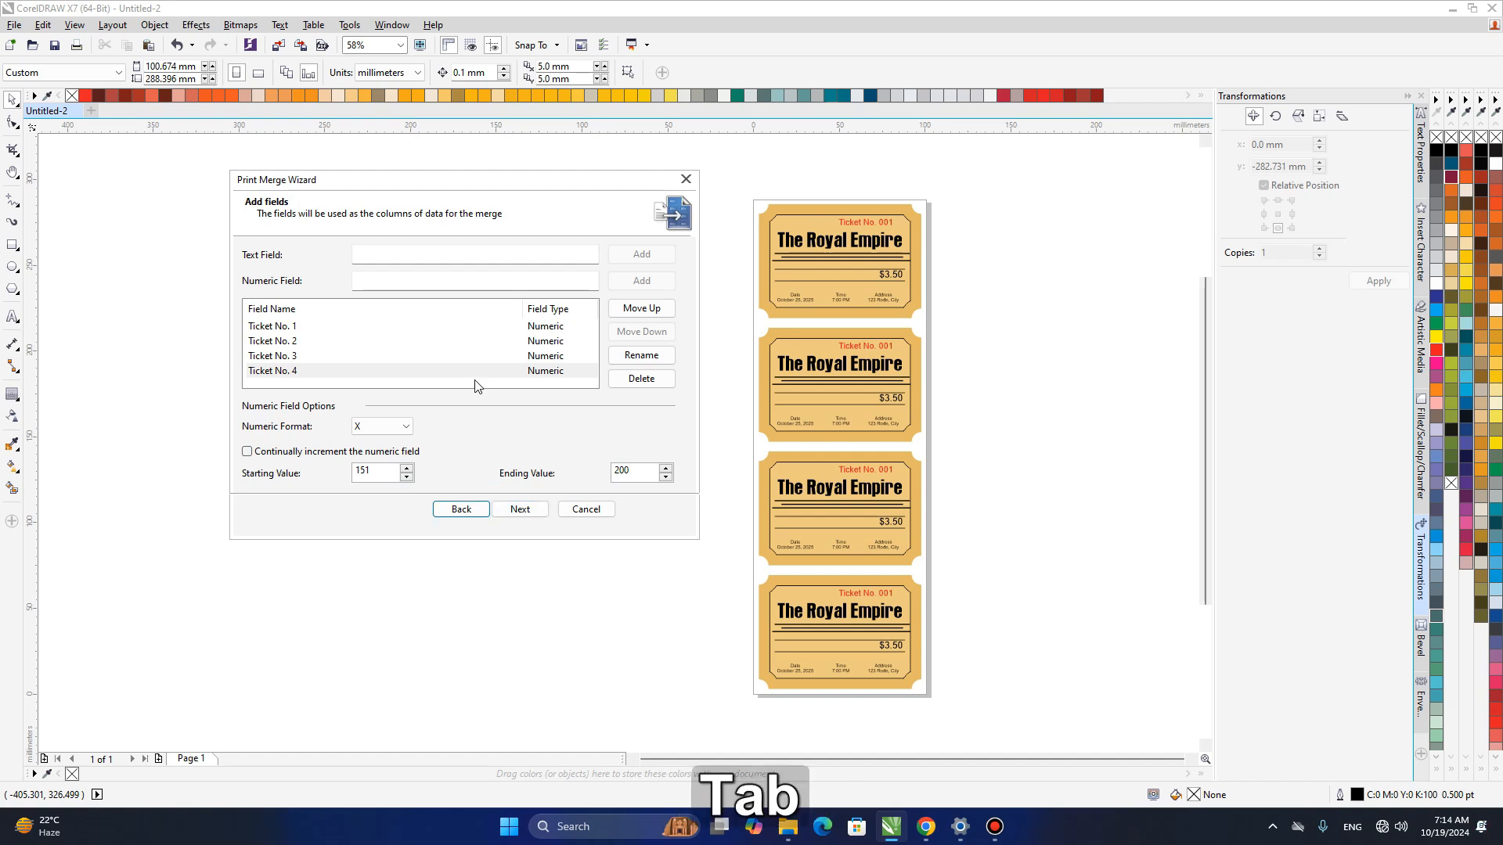
Check the number ranges of the four ticket fields and accept the resulting merge records.
left_click(287, 327)
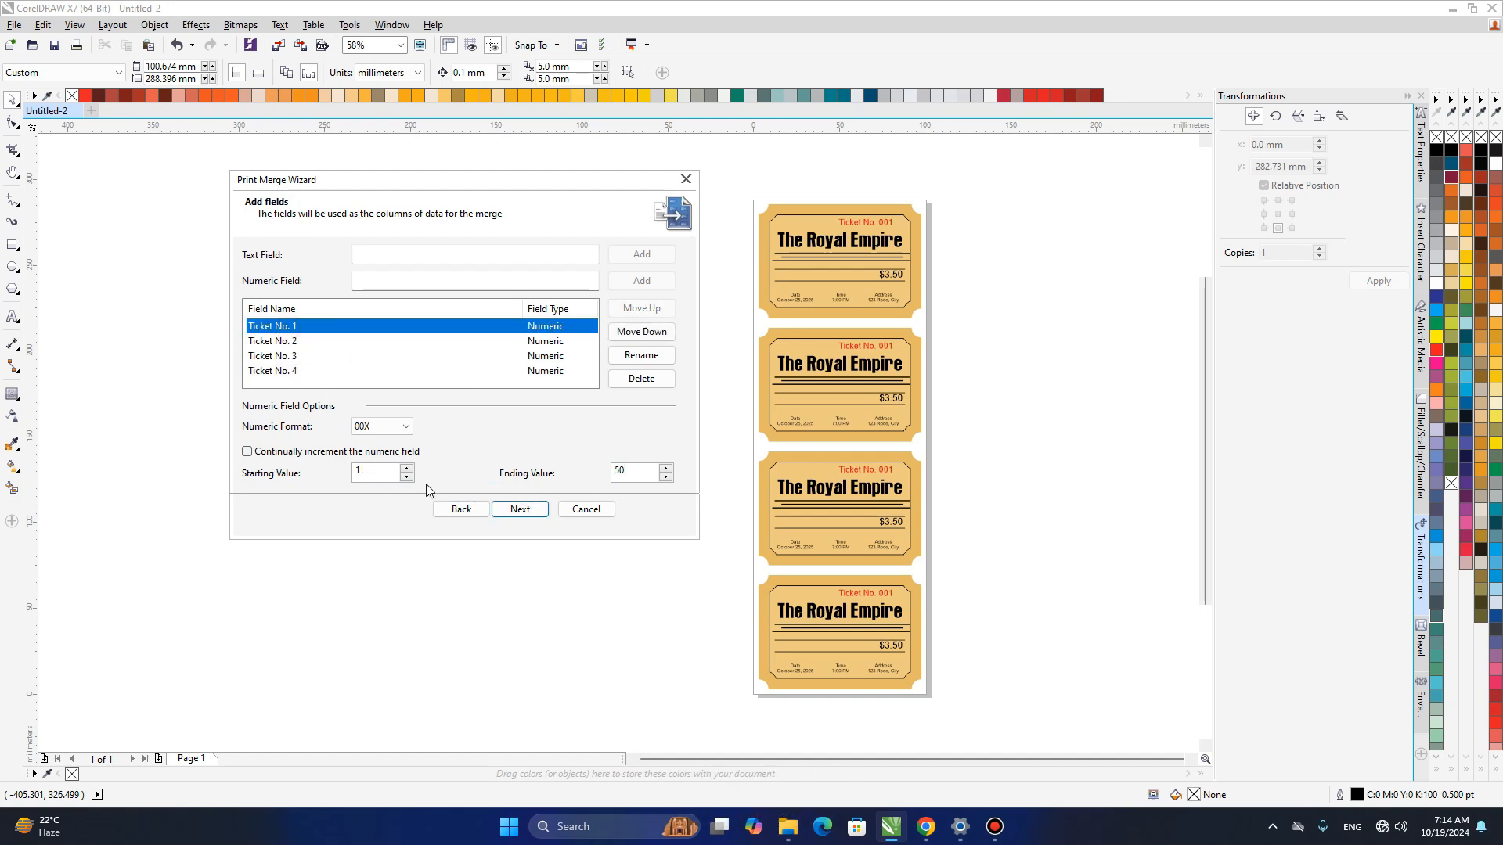
left_click(297, 342)
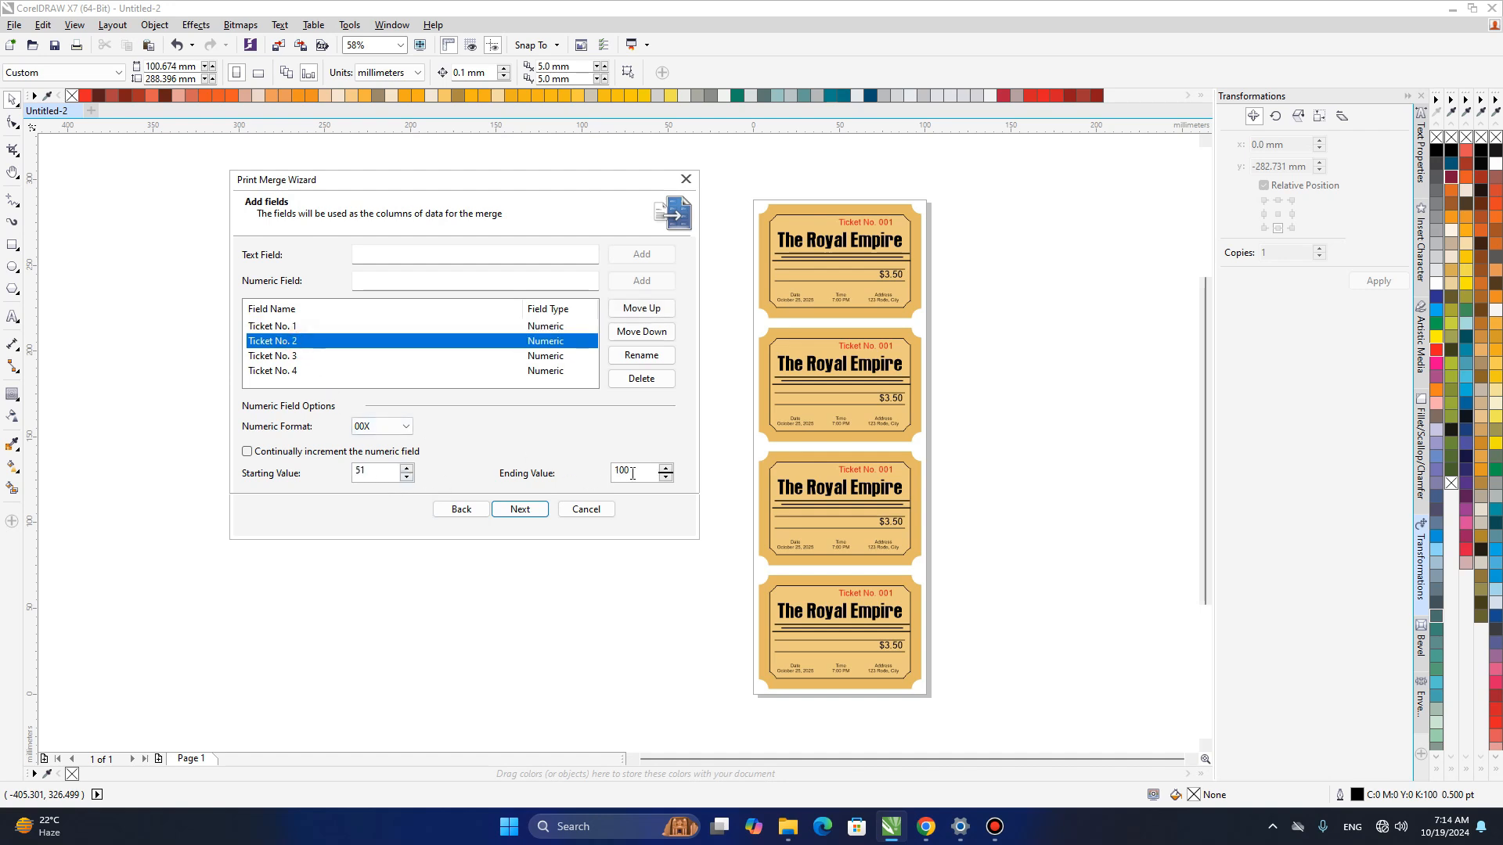
left_click(313, 357)
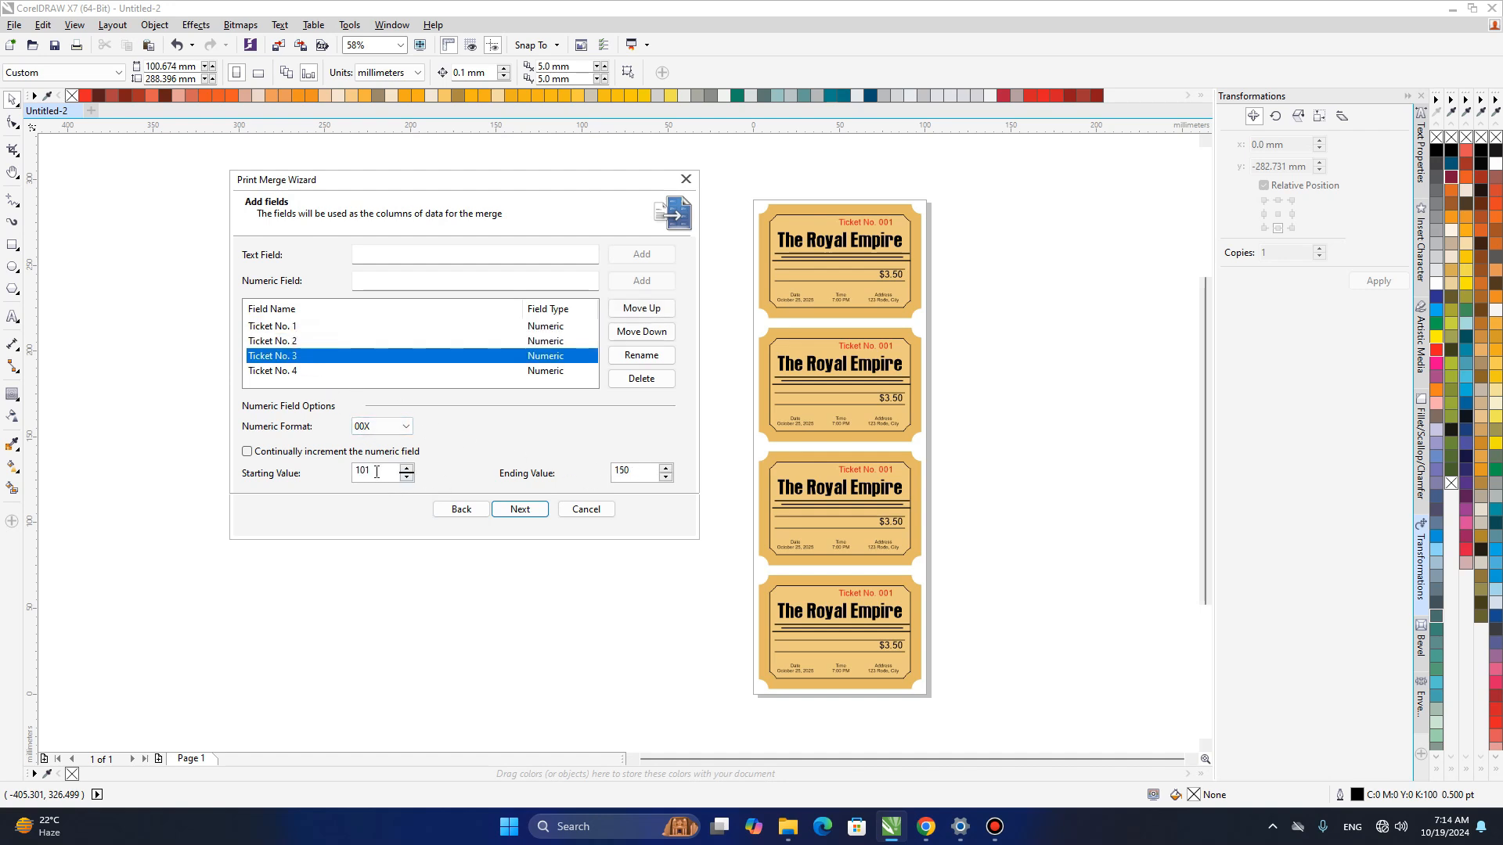
left_click(297, 372)
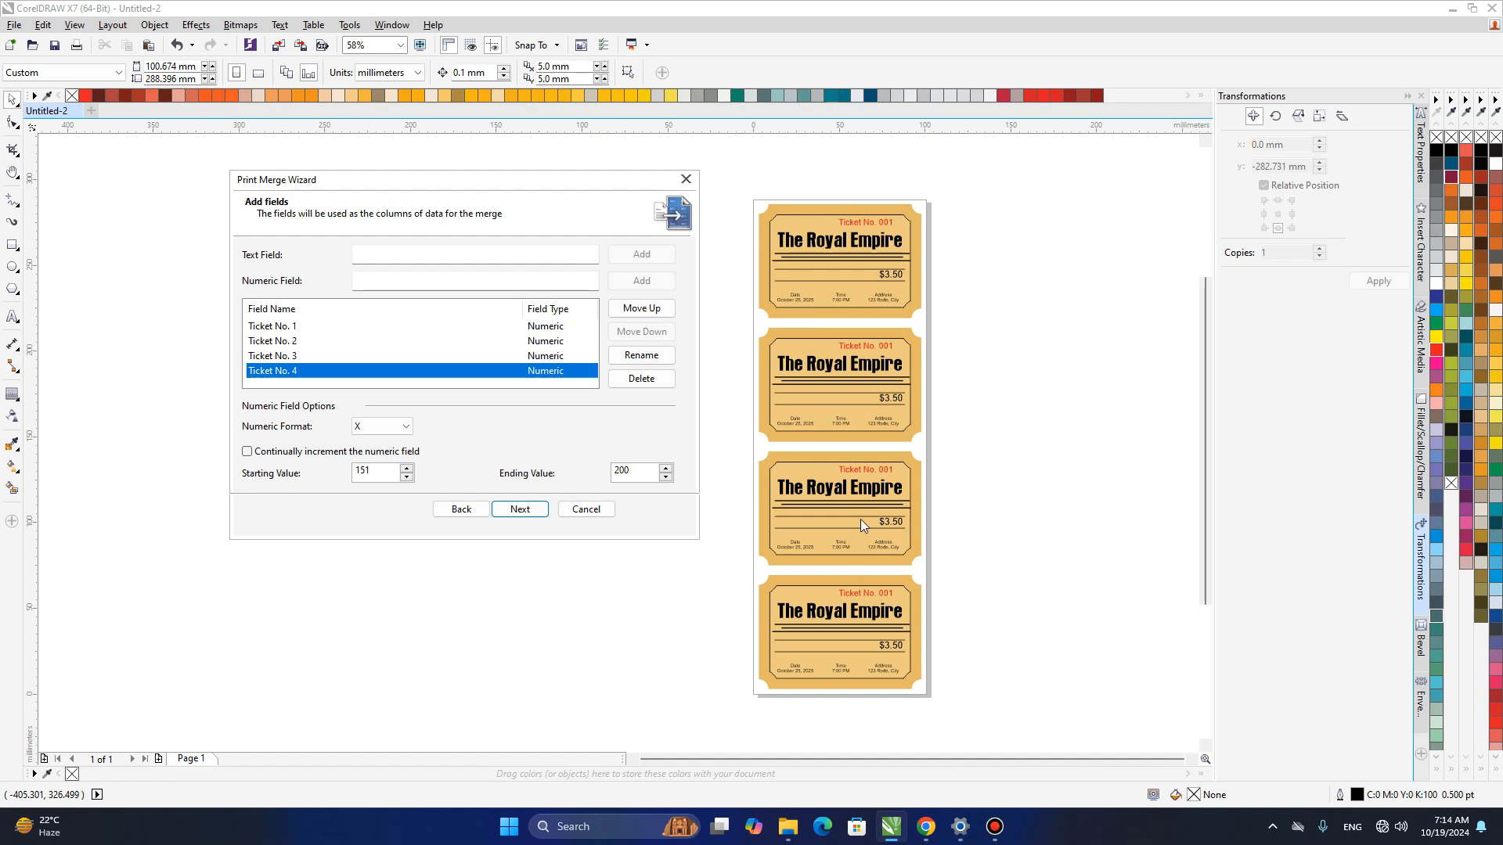
left_click(522, 510)
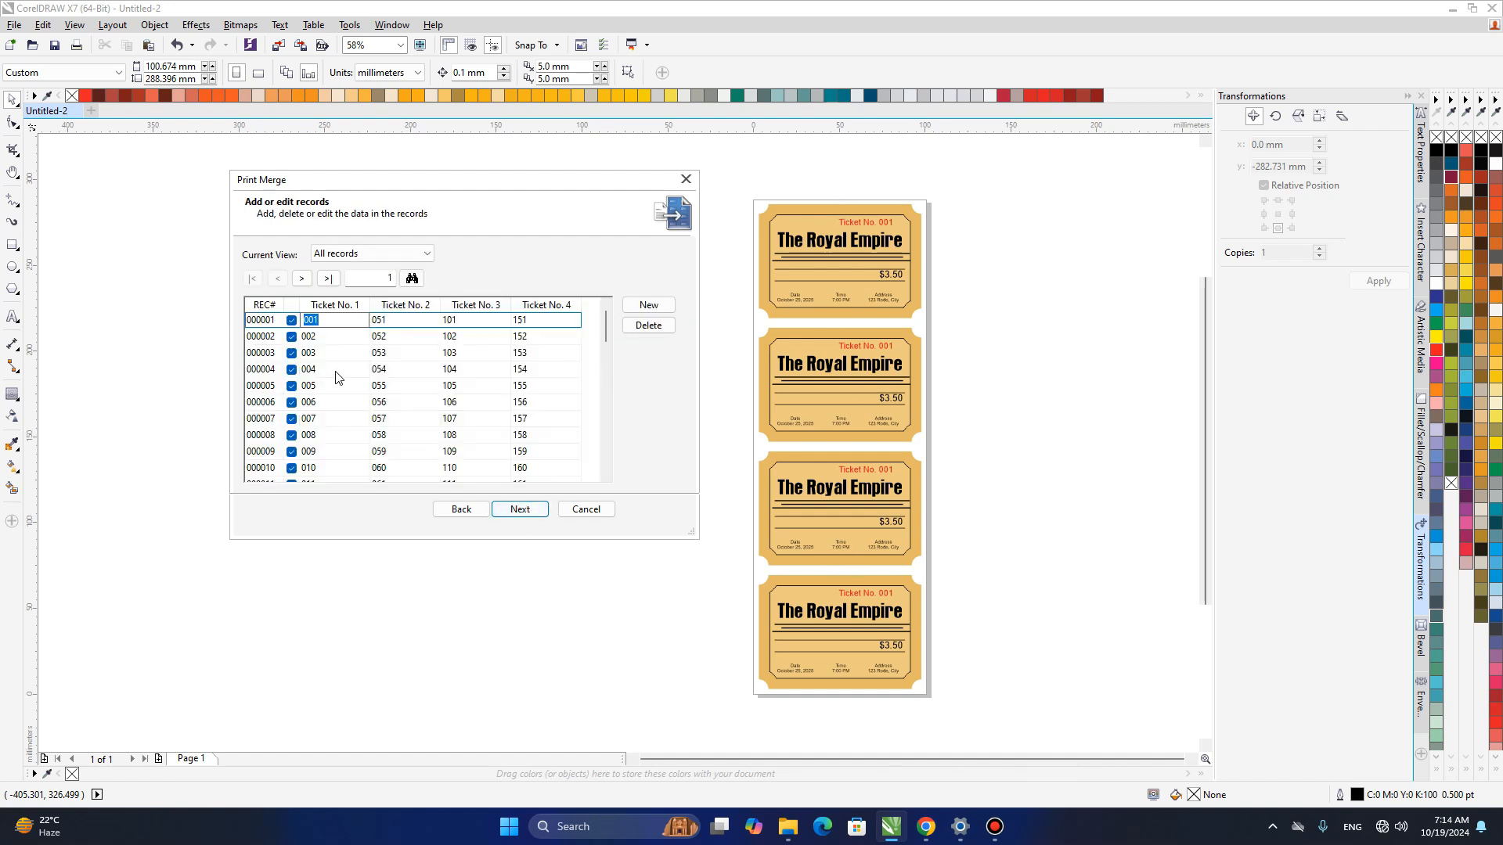
scroll(481, 407, "down", 3)
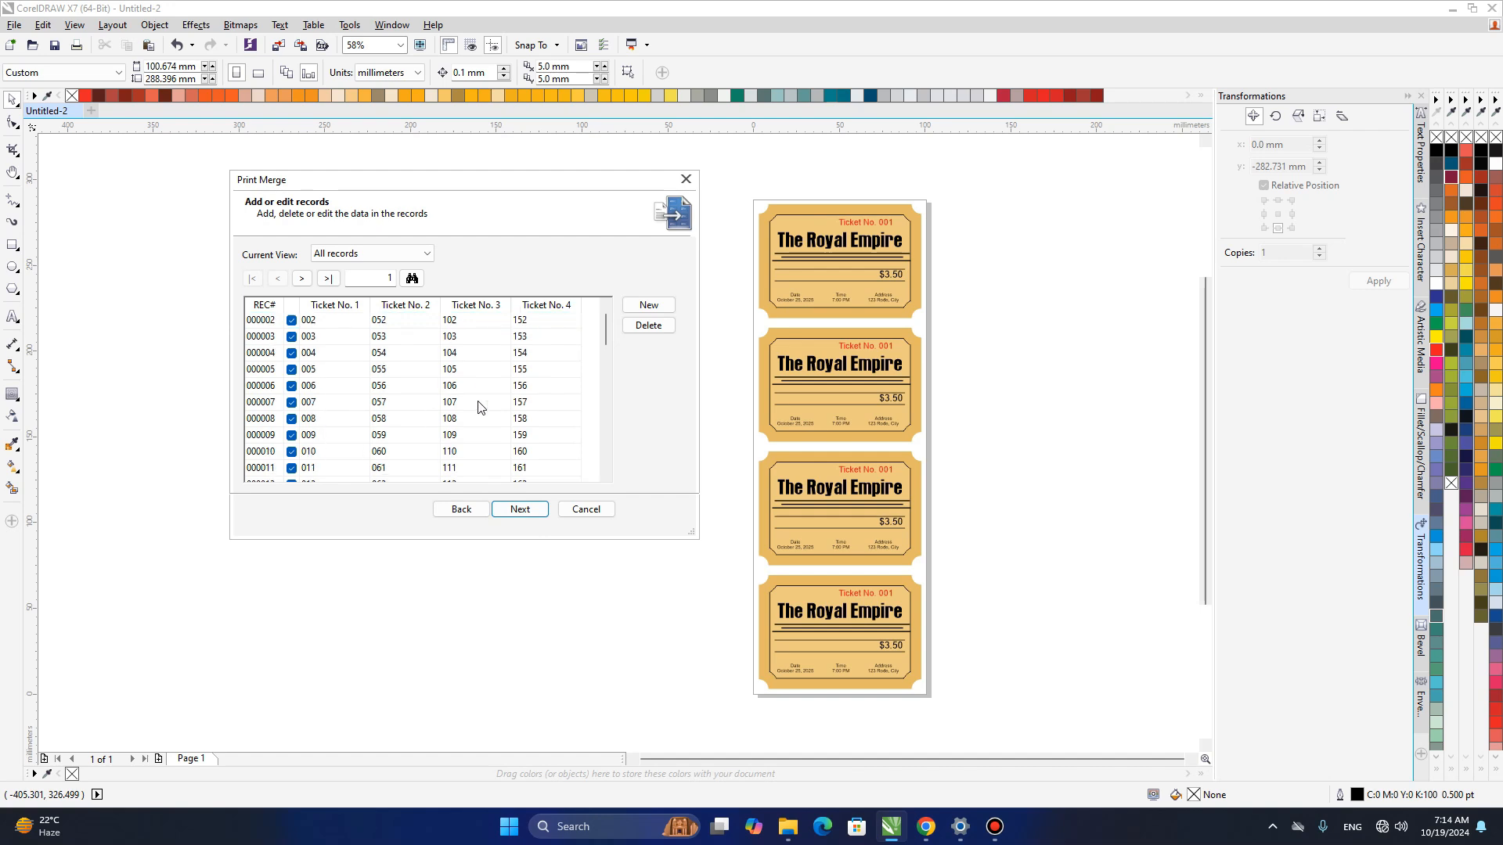
scroll(481, 407, "down", 1)
scroll(513, 378, "up", 4)
left_click(520, 510)
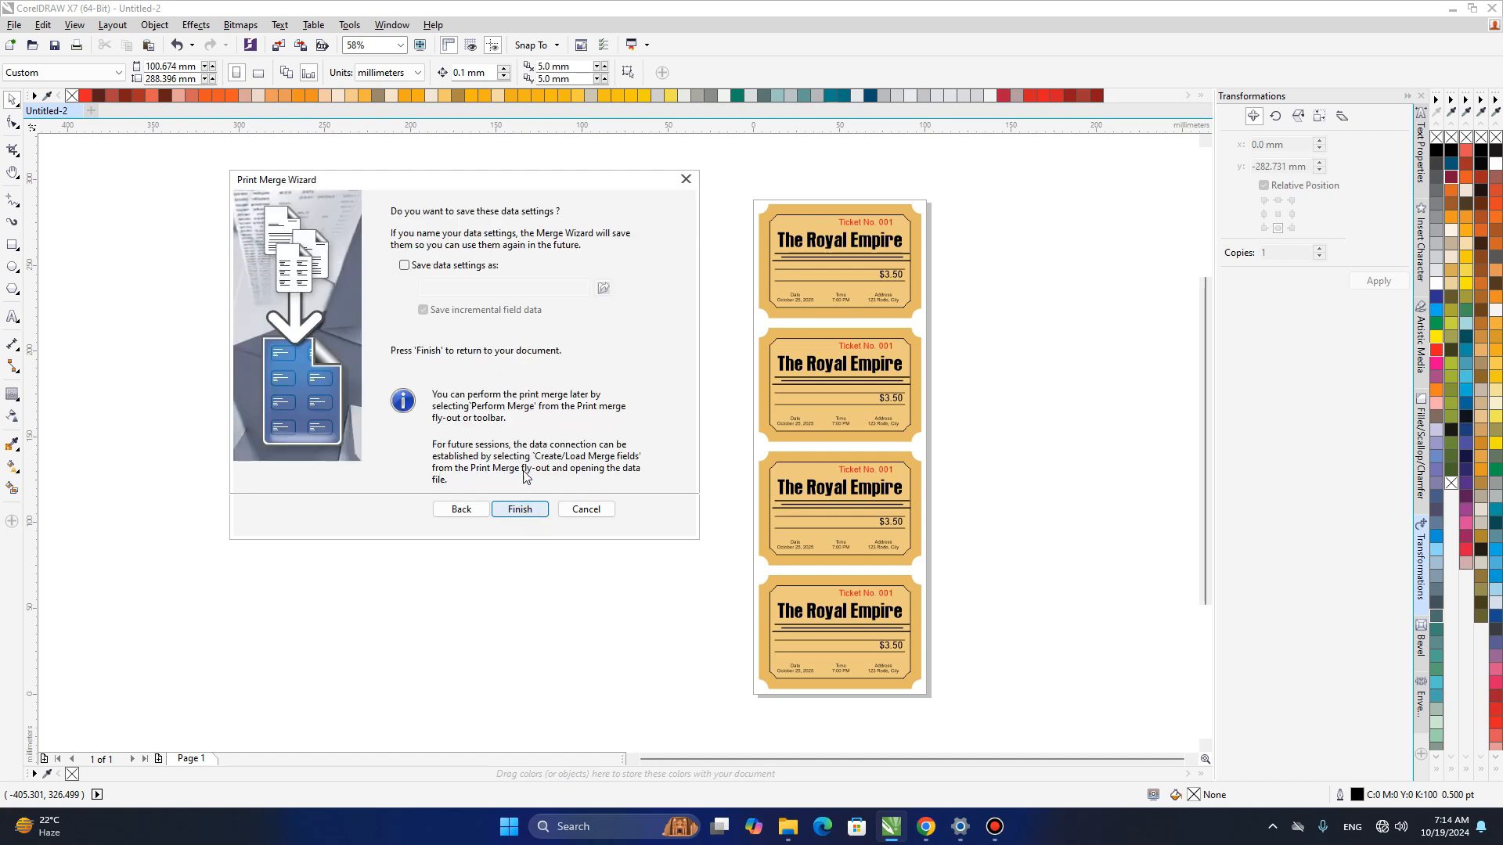
Finish the merge setup without saving the data settings and replace 001 on the first ticket with the Ticket No. 1 field.
left_click(520, 509)
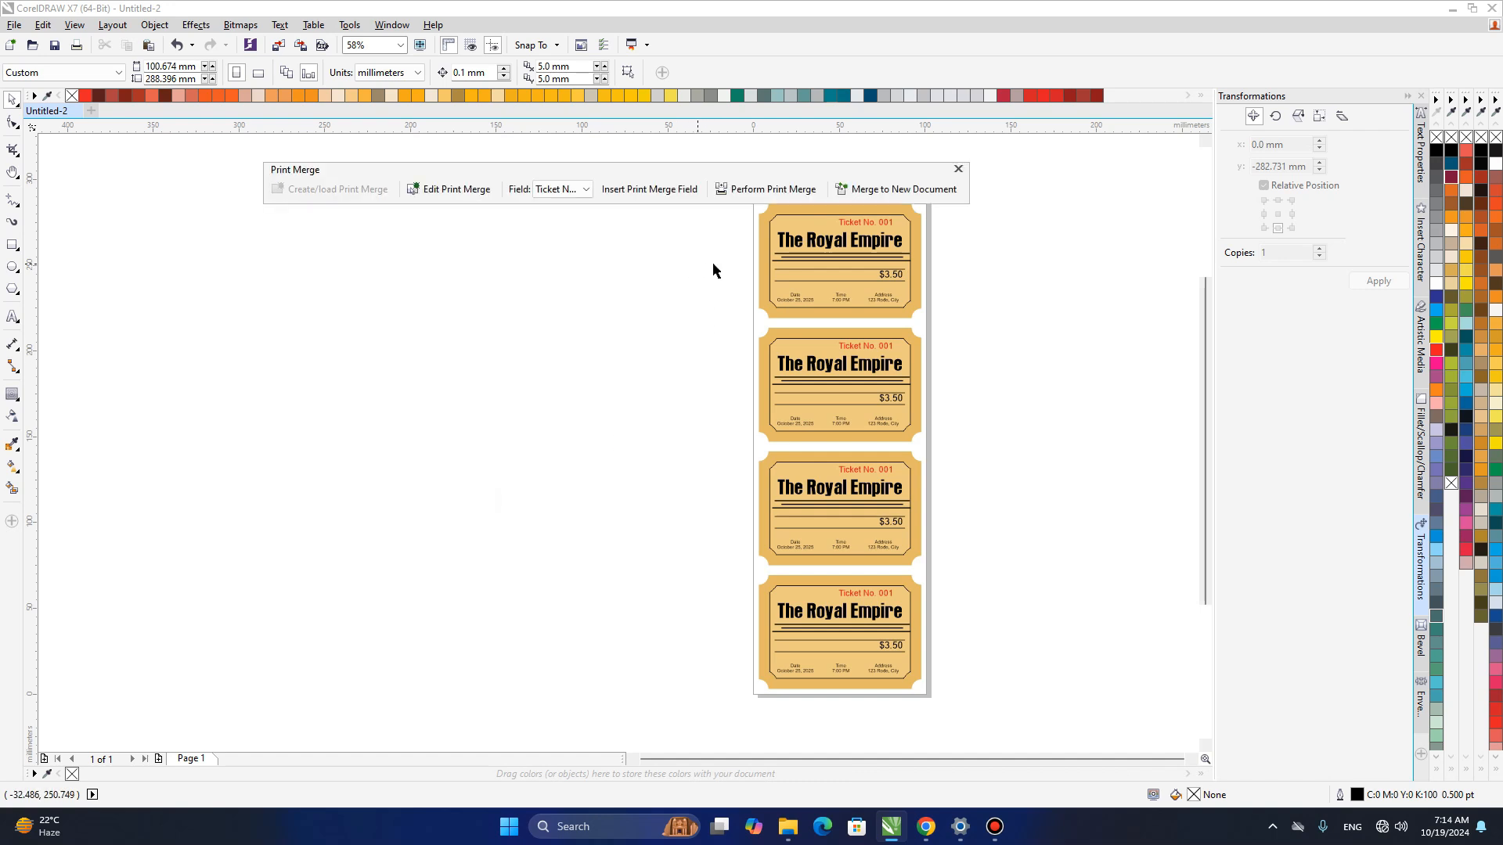
scroll(865, 228, "up", 4)
key("h")
left_click_drag(832, 300, 801, 424)
left_click(585, 189)
left_click(577, 206)
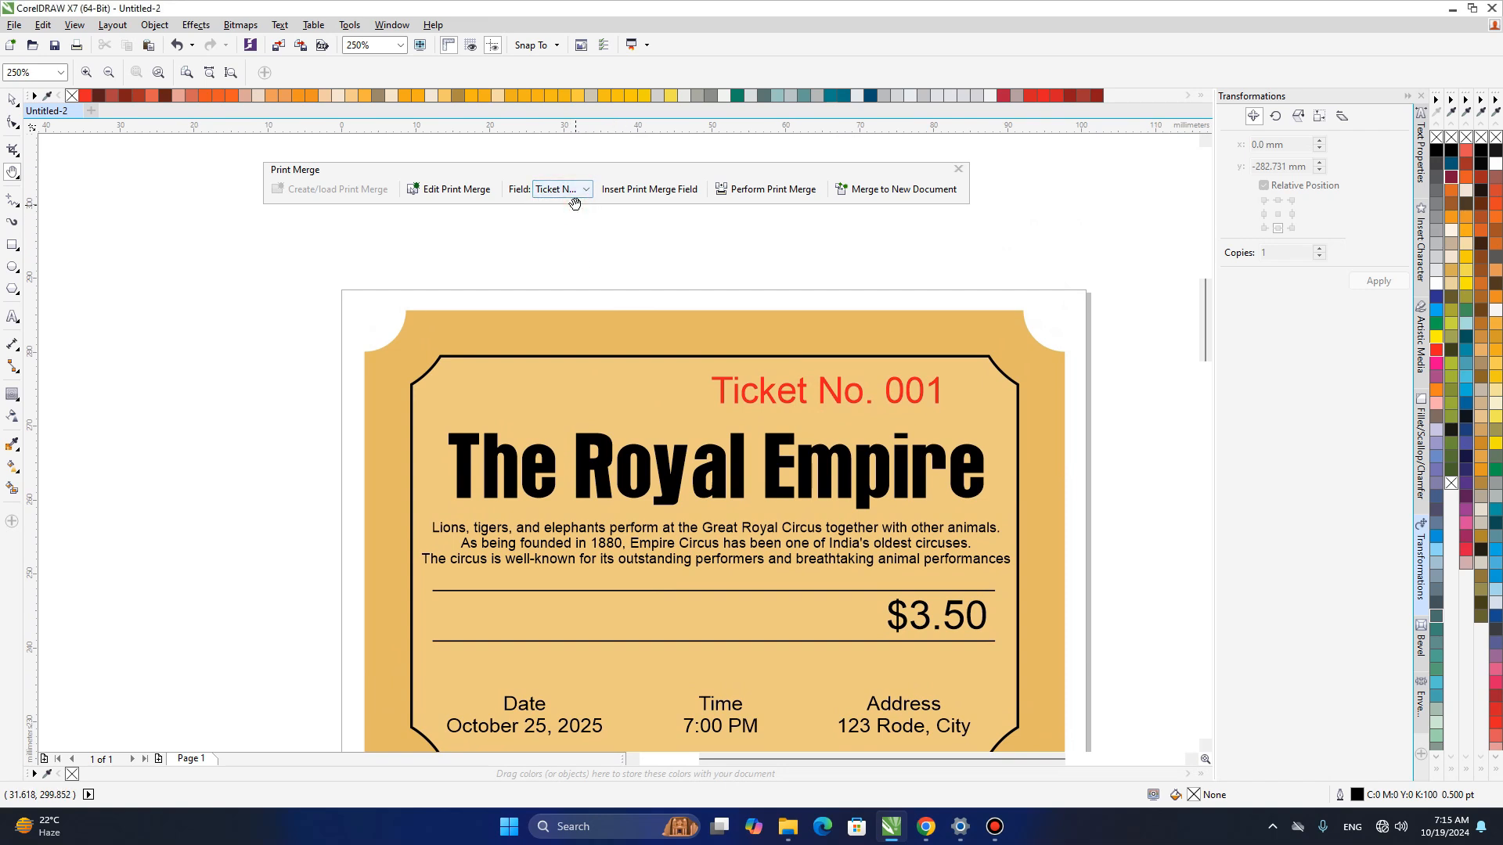
key("space")
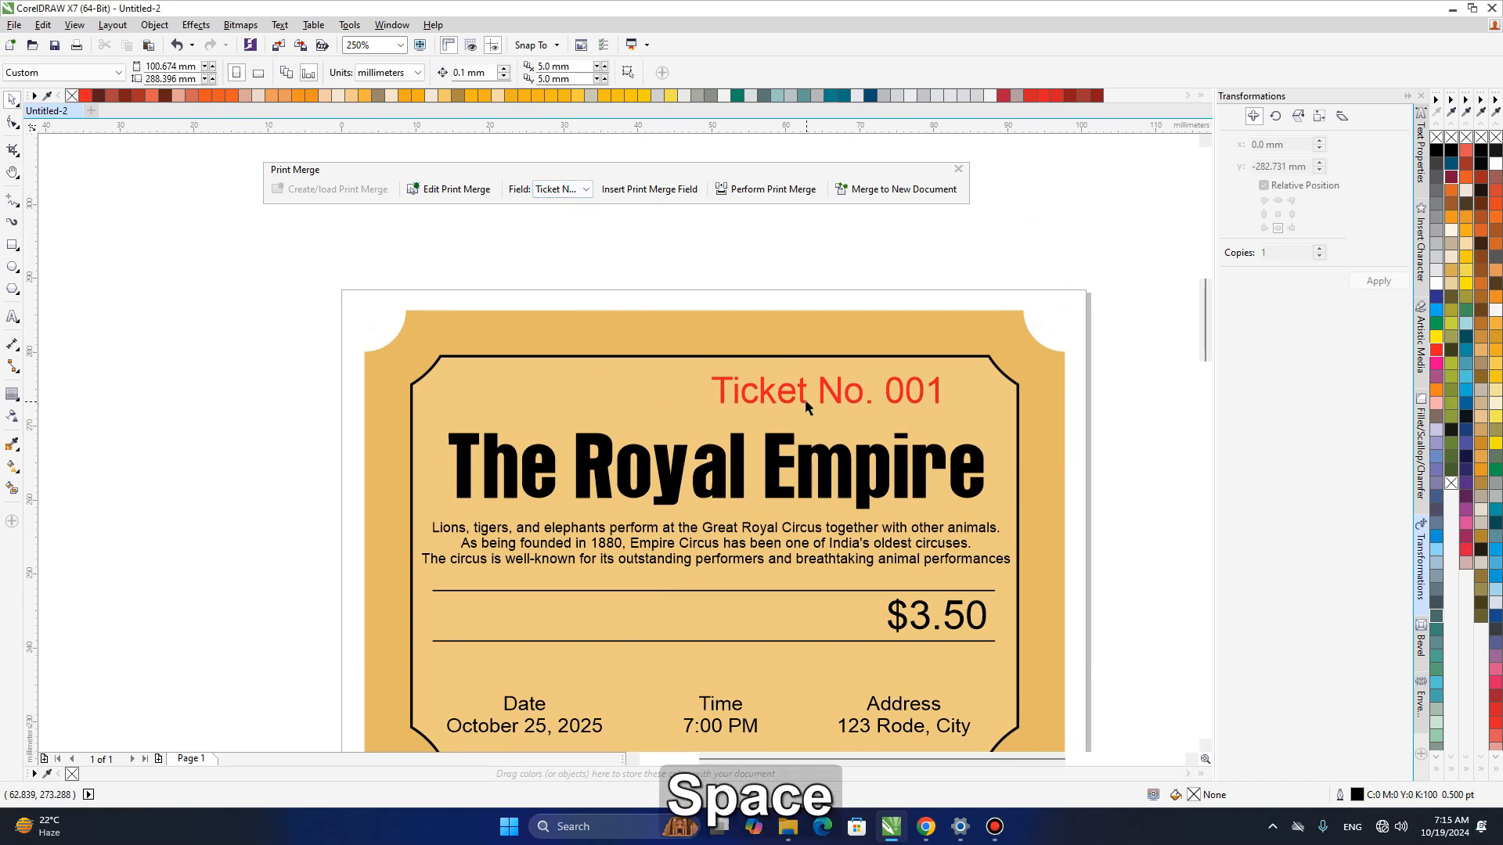
double_click(810, 395)
left_click(887, 391)
left_click_drag(886, 391, 938, 393)
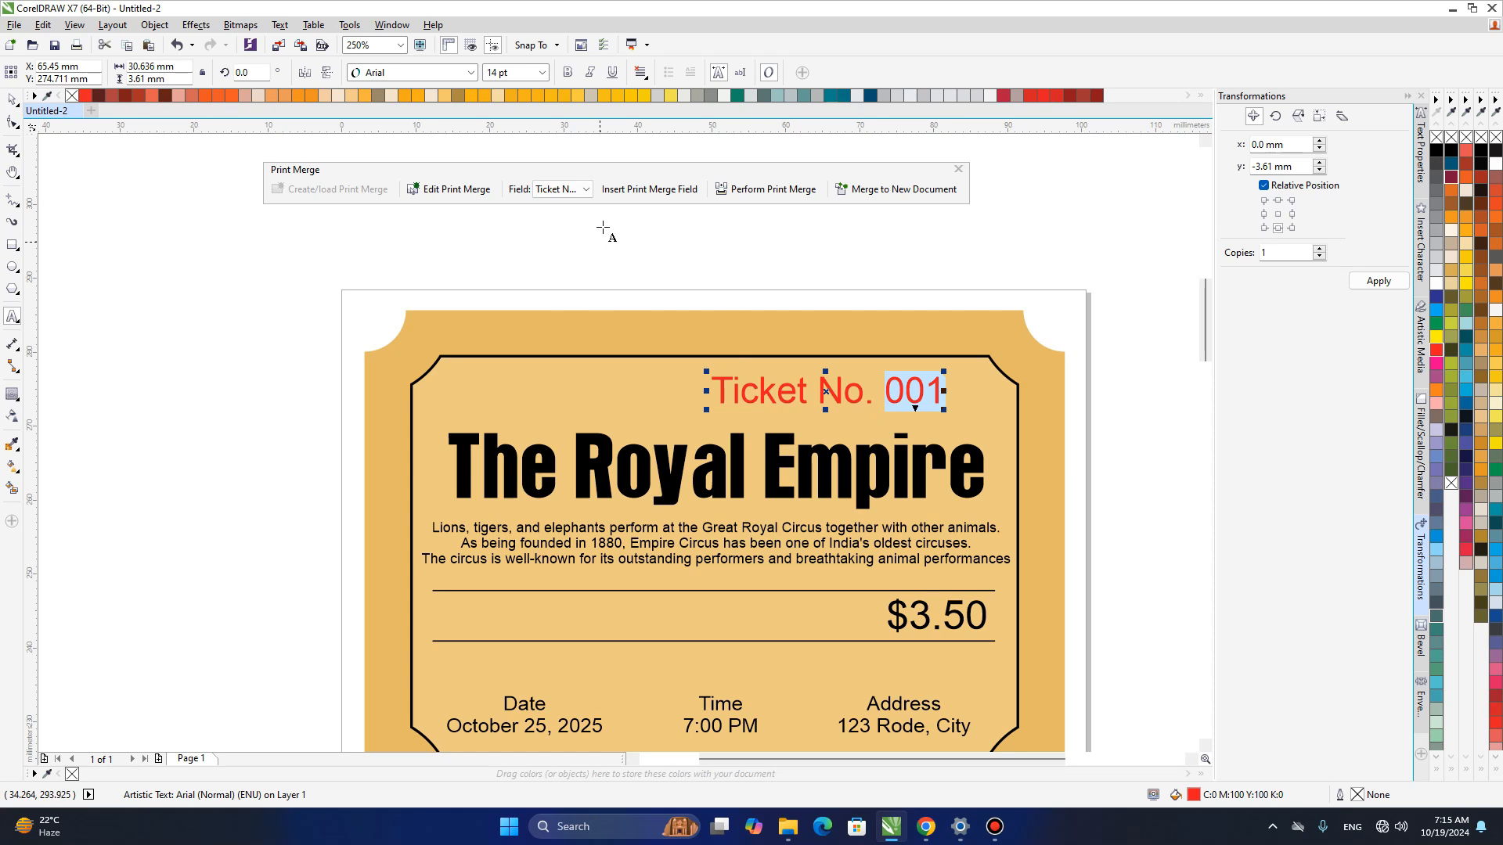
left_click(643, 190)
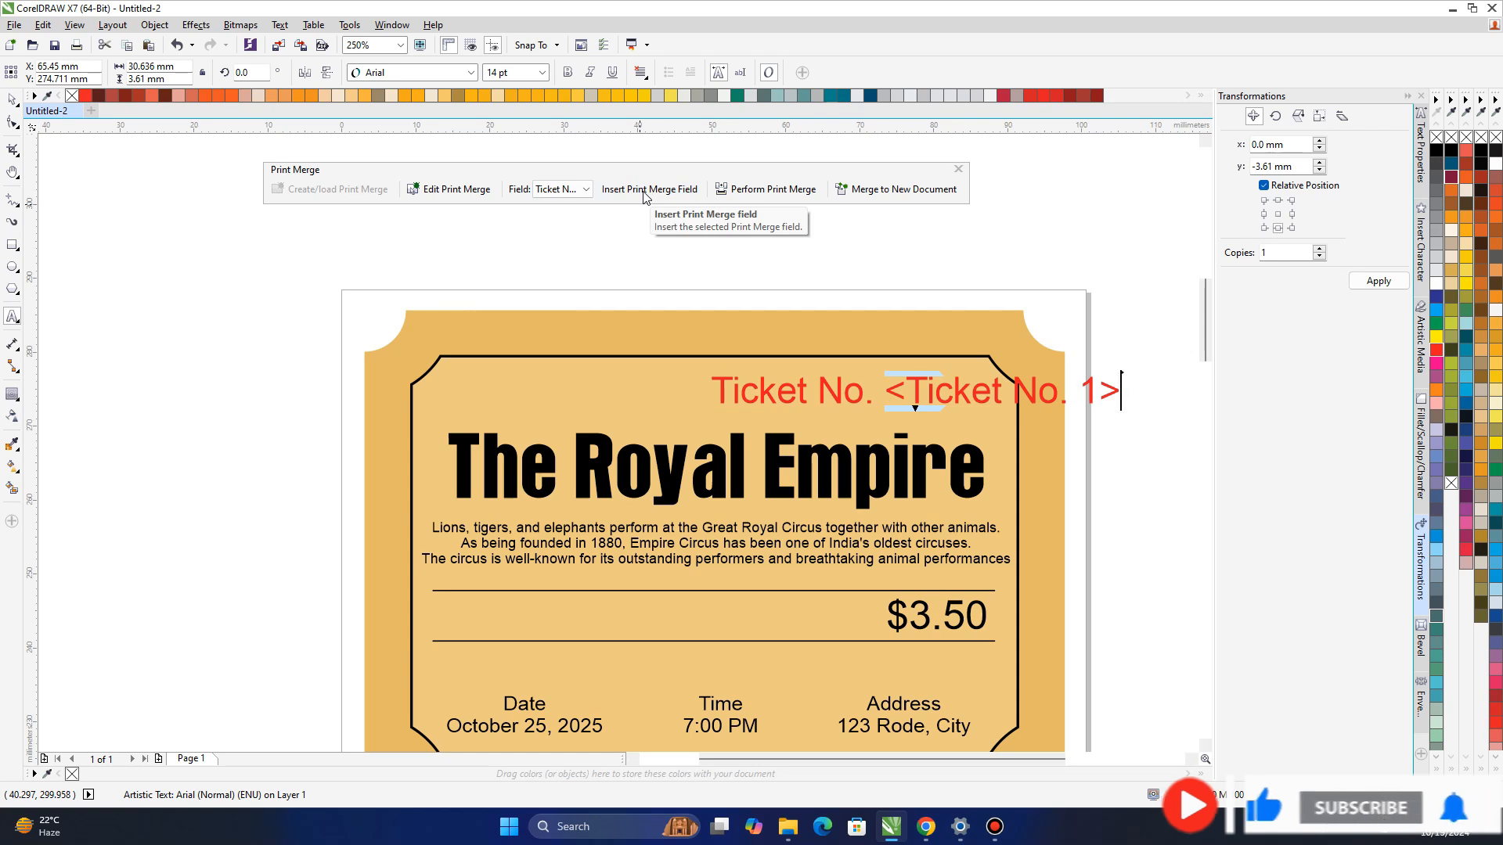
Replace the number 001 on the second ticket with the Ticket No. 2 merge field.
left_click_drag(1207, 329, 1203, 401)
left_click_drag(880, 387, 969, 396)
left_click(584, 195)
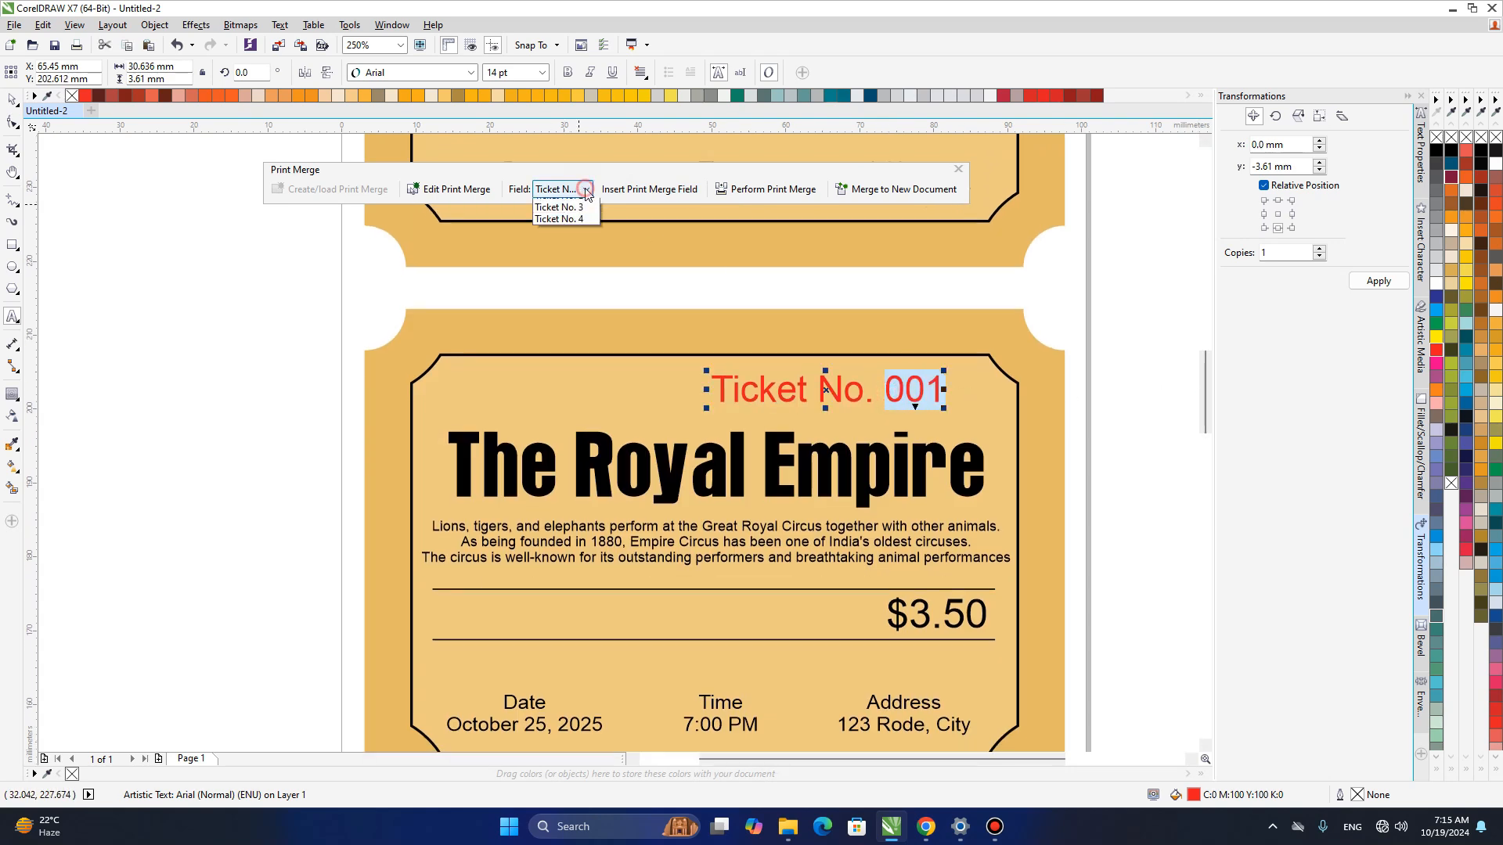
left_click(569, 216)
left_click(644, 193)
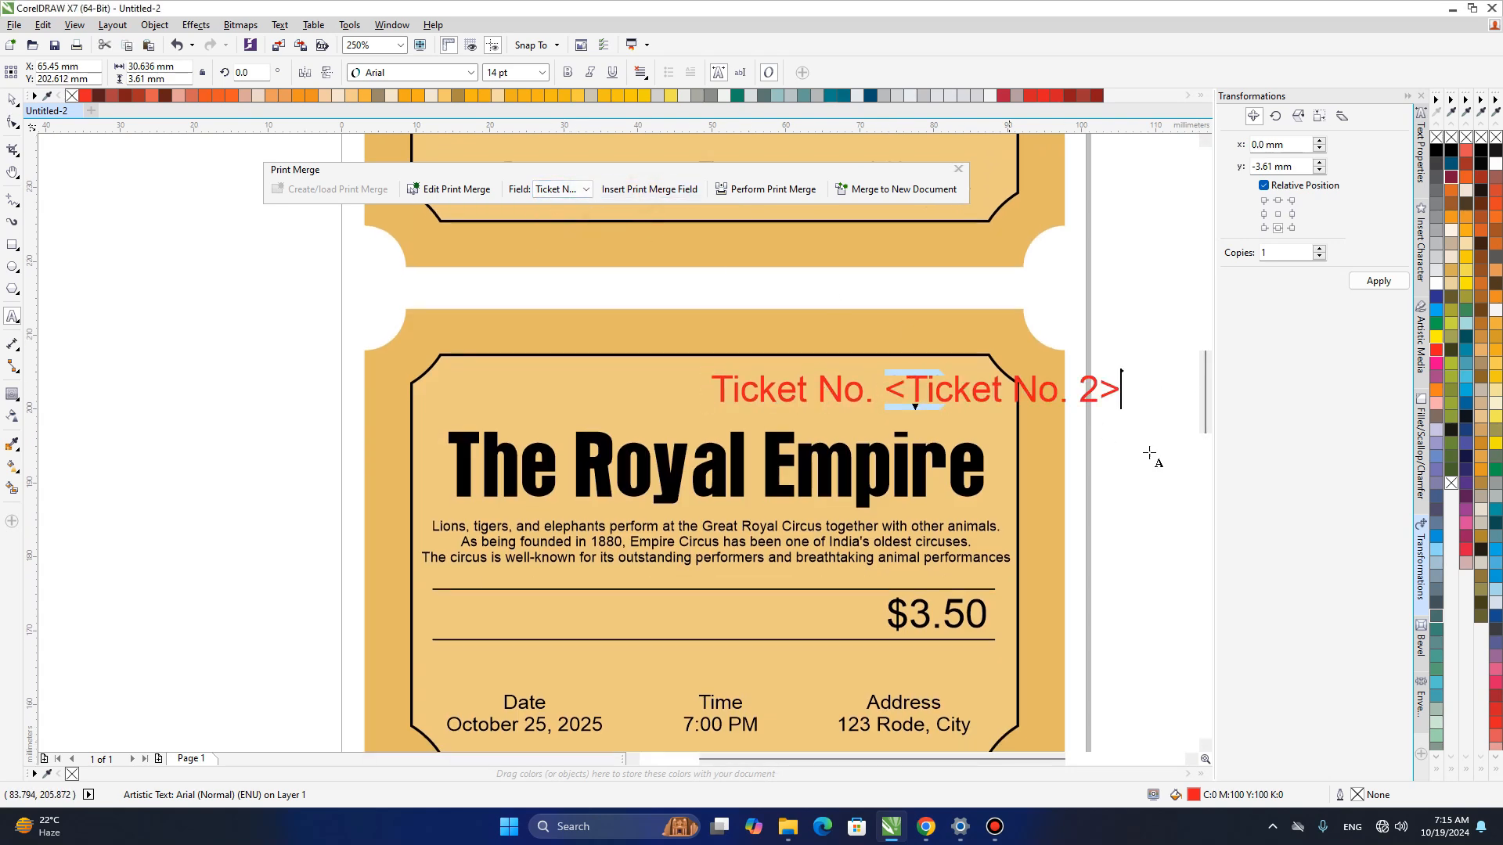
Replace the number 001 on the third ticket with the Ticket No. 3 merge field.
left_click_drag(1204, 389, 1204, 452)
double_click(888, 456)
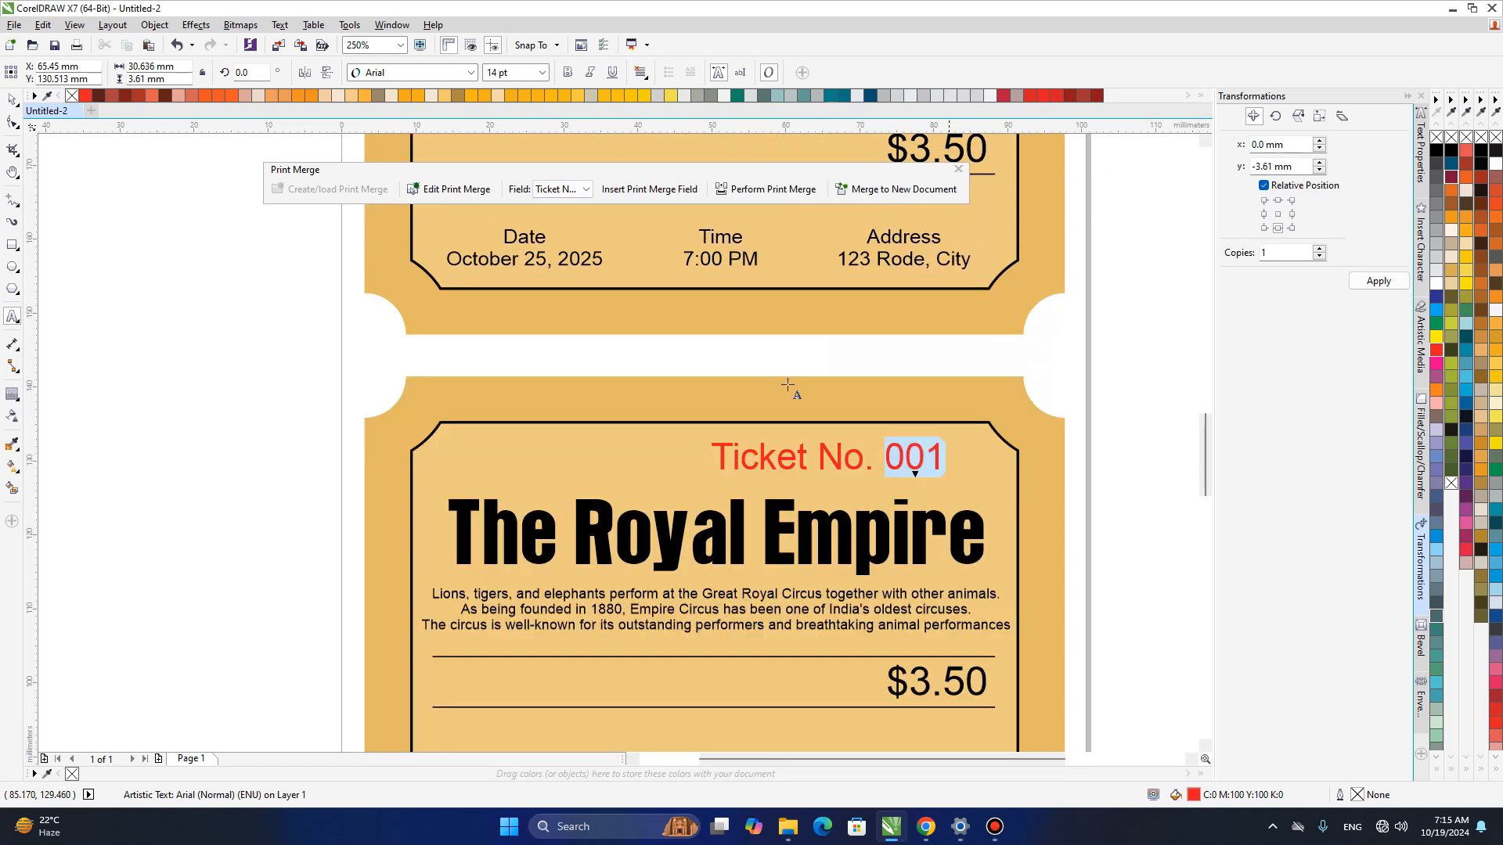
left_click(583, 190)
left_click(580, 229)
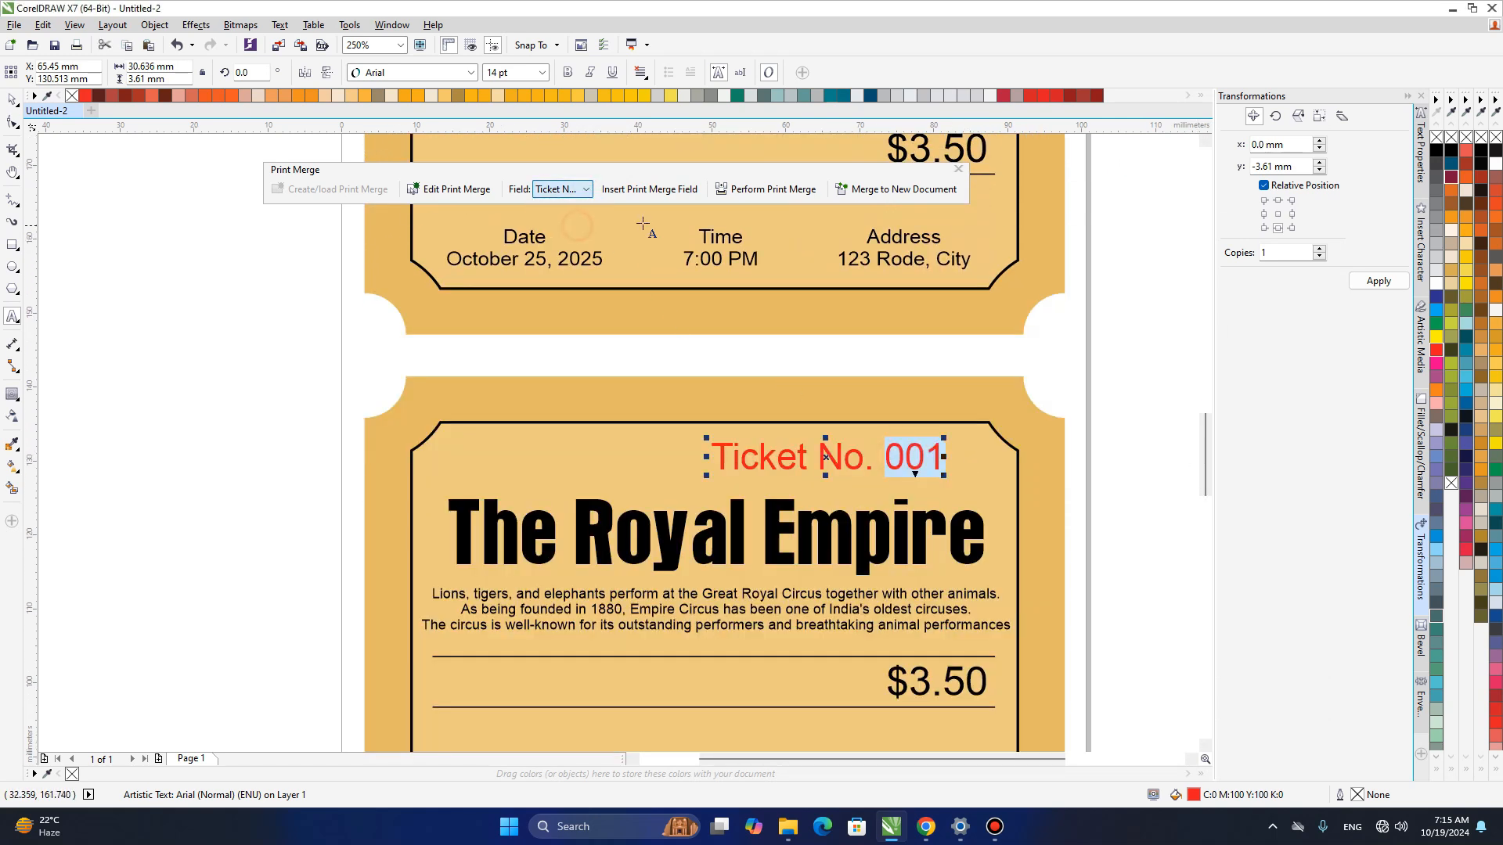
left_click(650, 190)
Replace the number 001 on the fourth ticket with the Ticket No. 4 merge field and leave text editing.
left_click_drag(1206, 446, 1203, 519)
left_click_drag(887, 455, 947, 455)
left_click(583, 190)
left_click(573, 217)
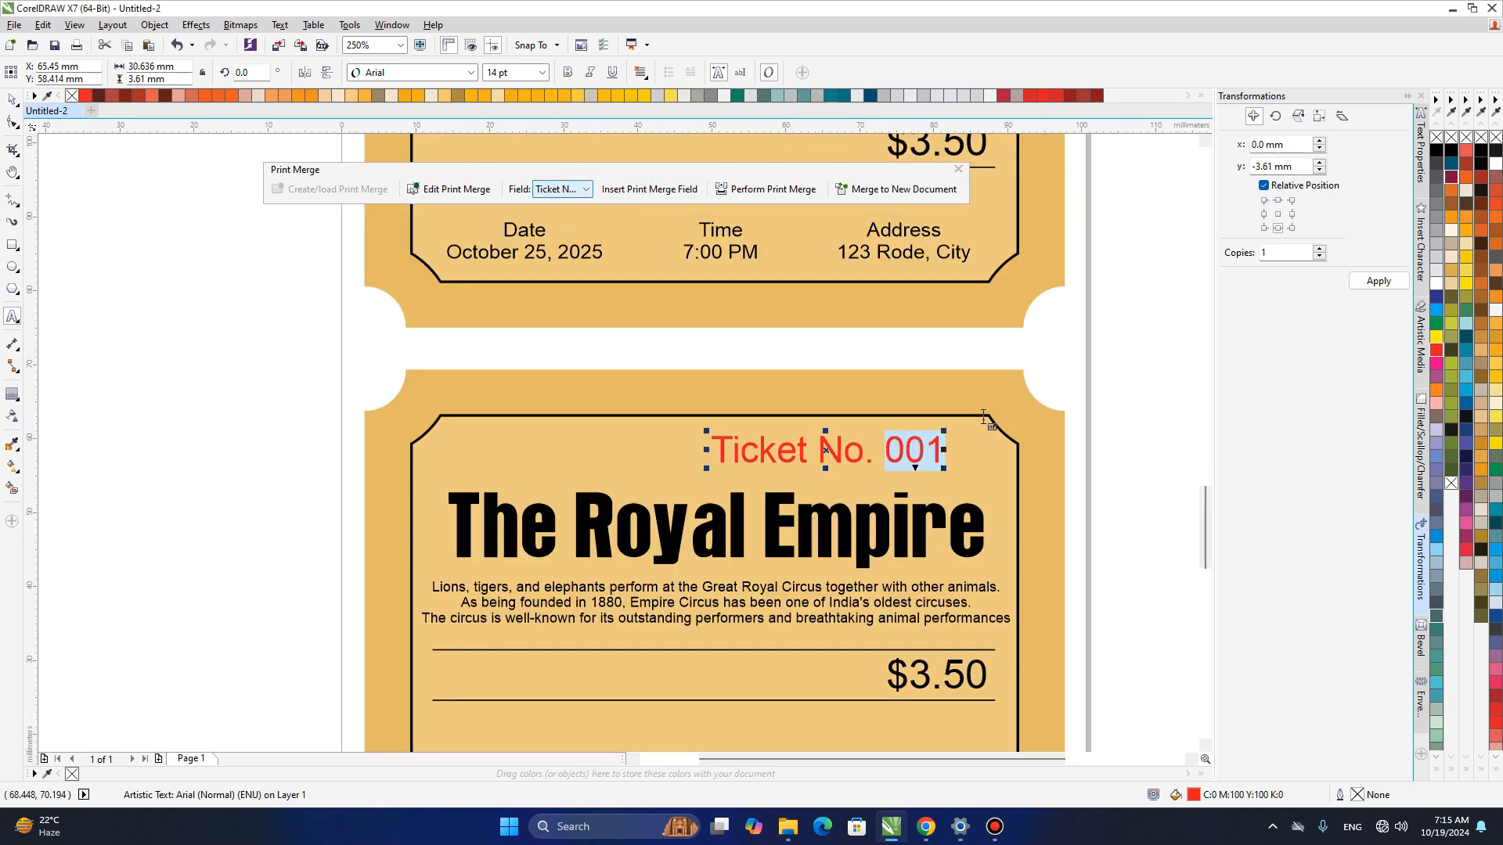
left_click(665, 197)
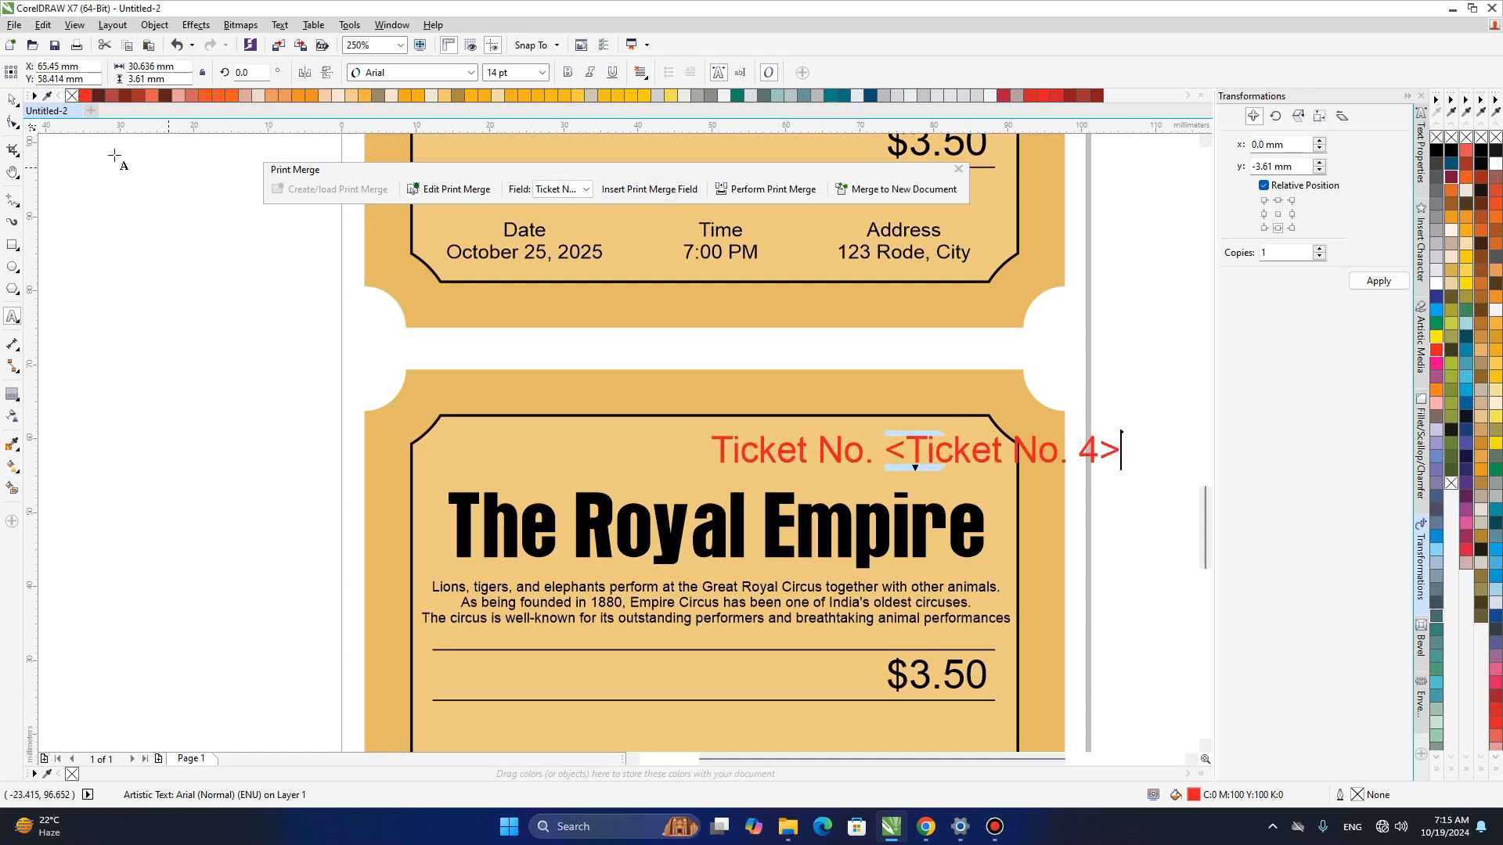
left_click(12, 102)
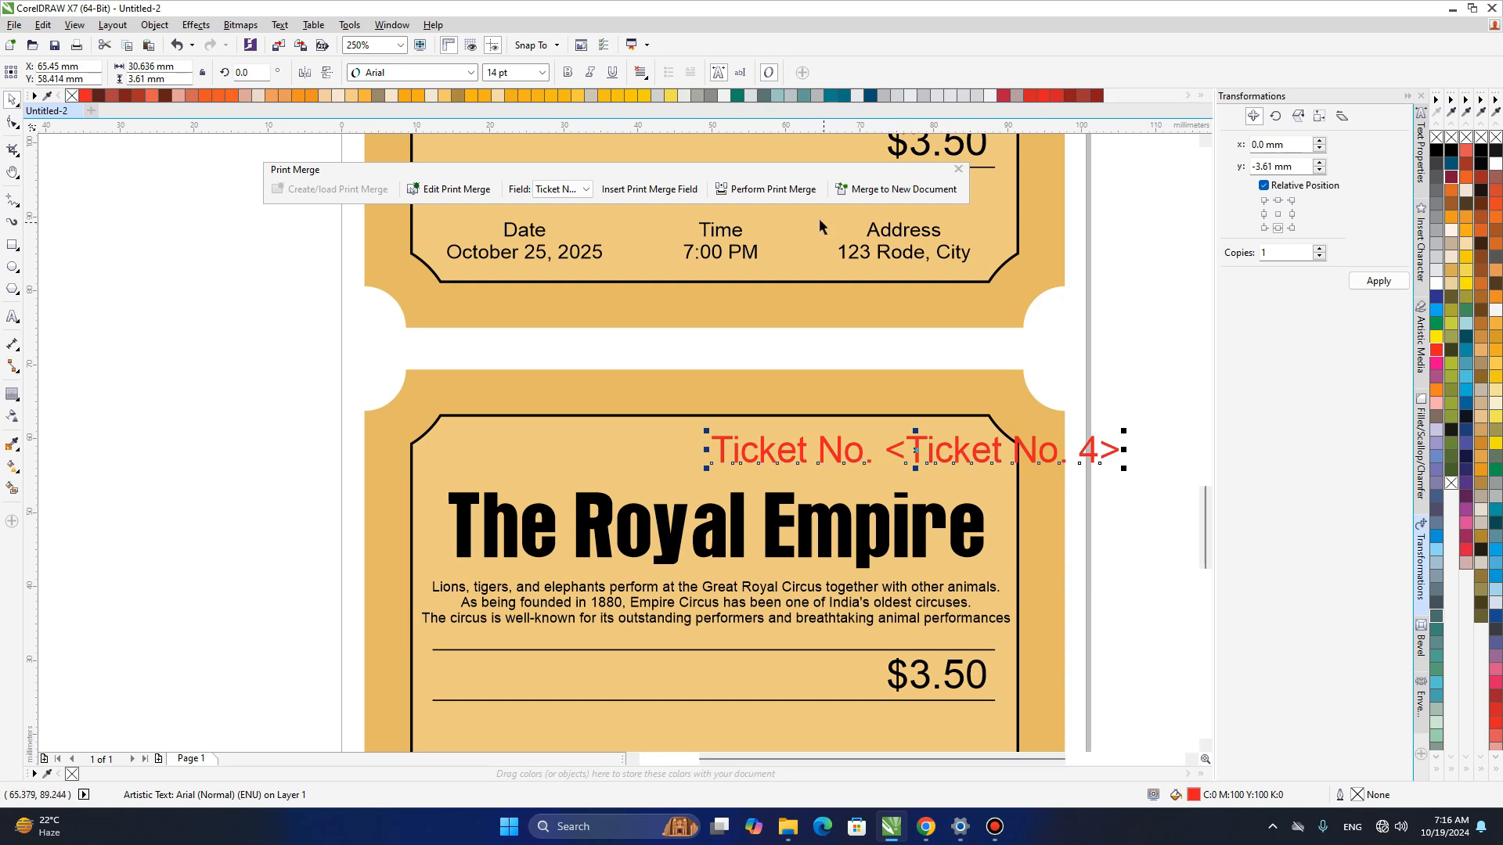
Perform the print merge with Microsoft Print to PDF as the printer.
left_click(774, 189)
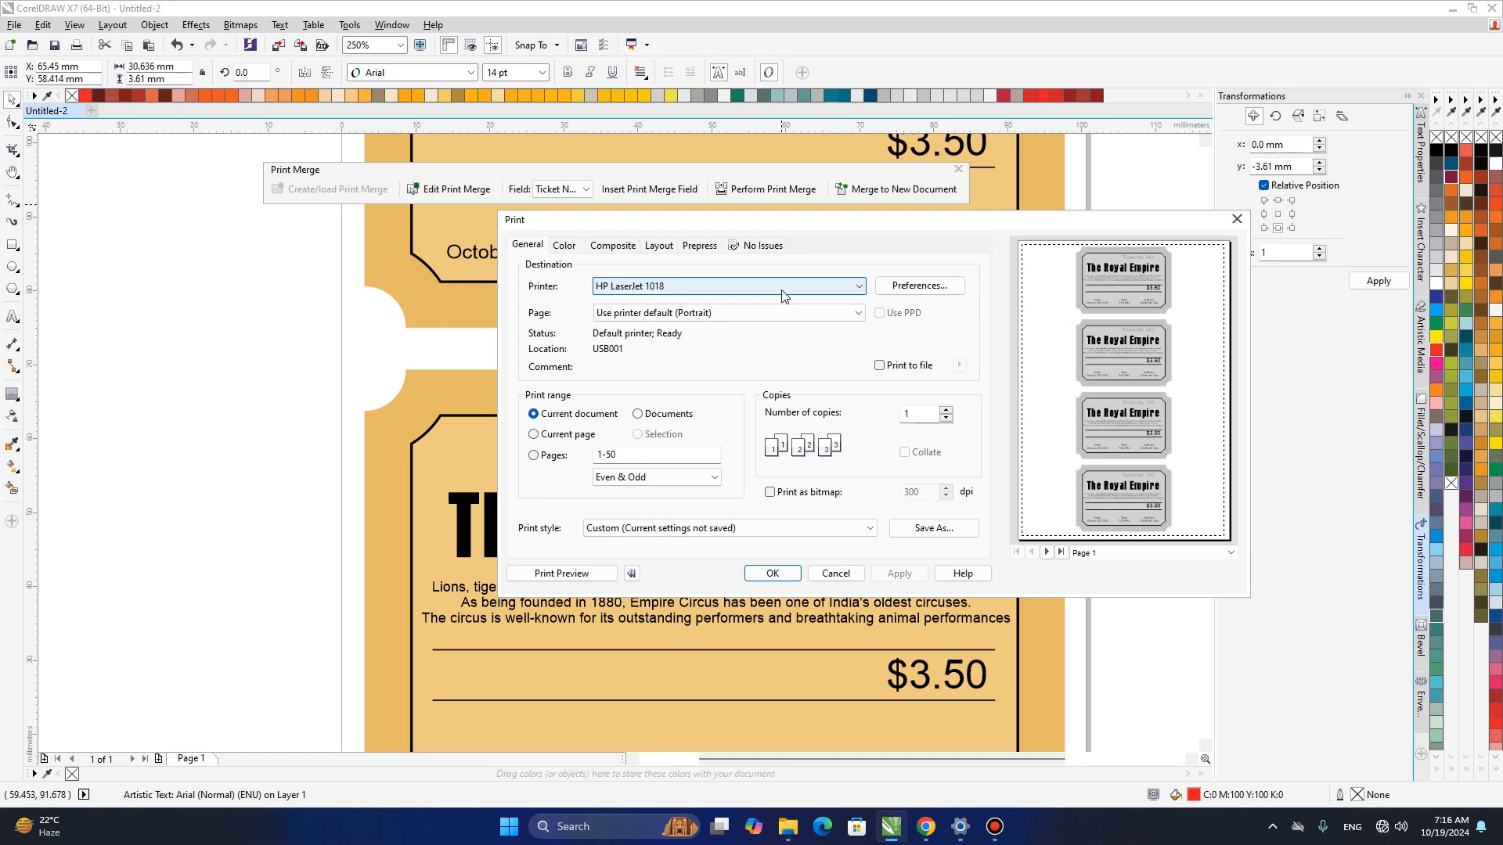
left_click(779, 292)
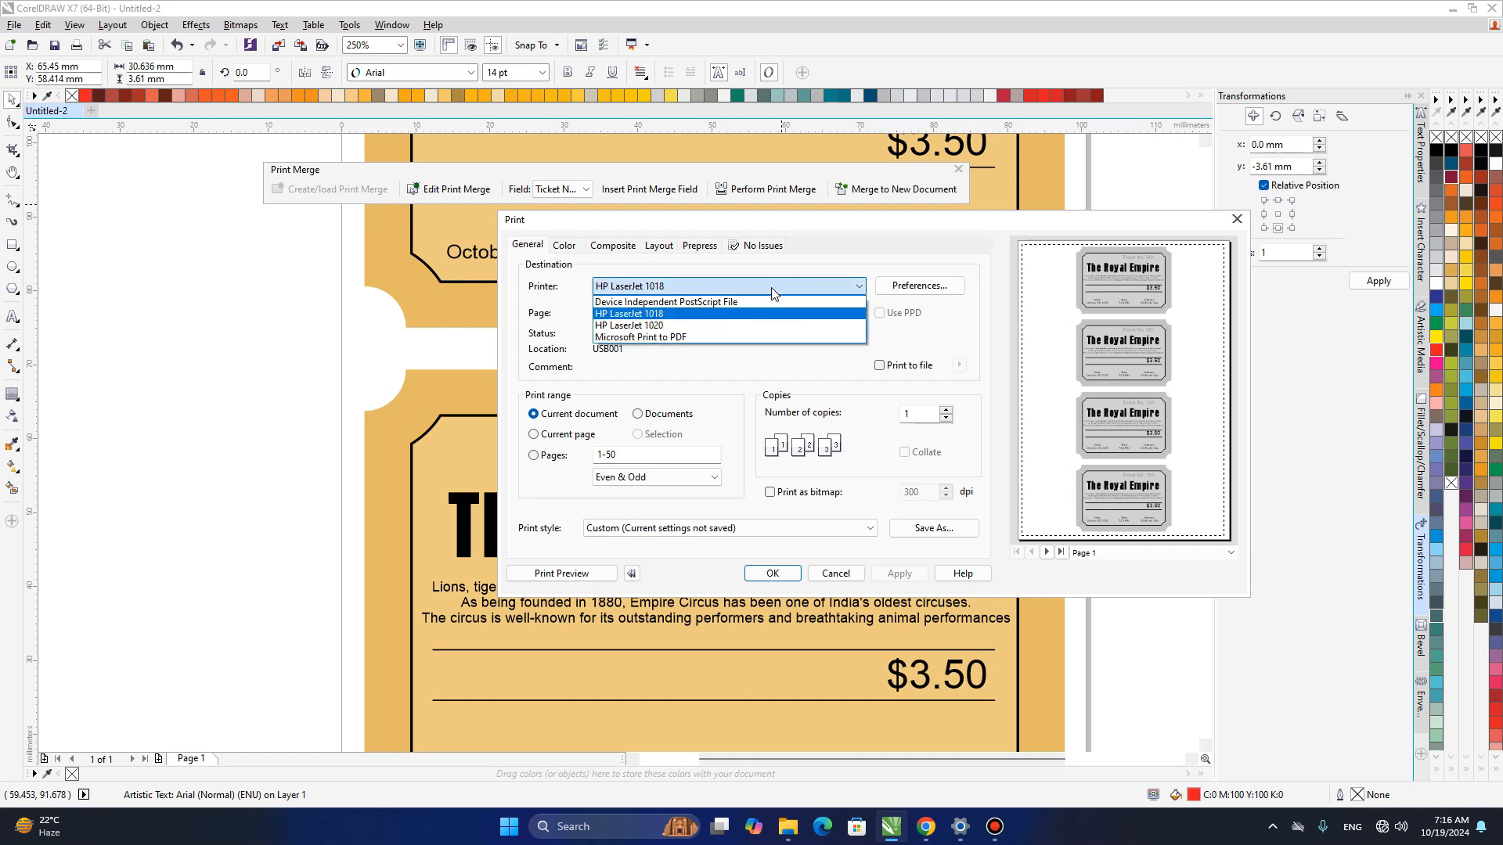
left_click(704, 338)
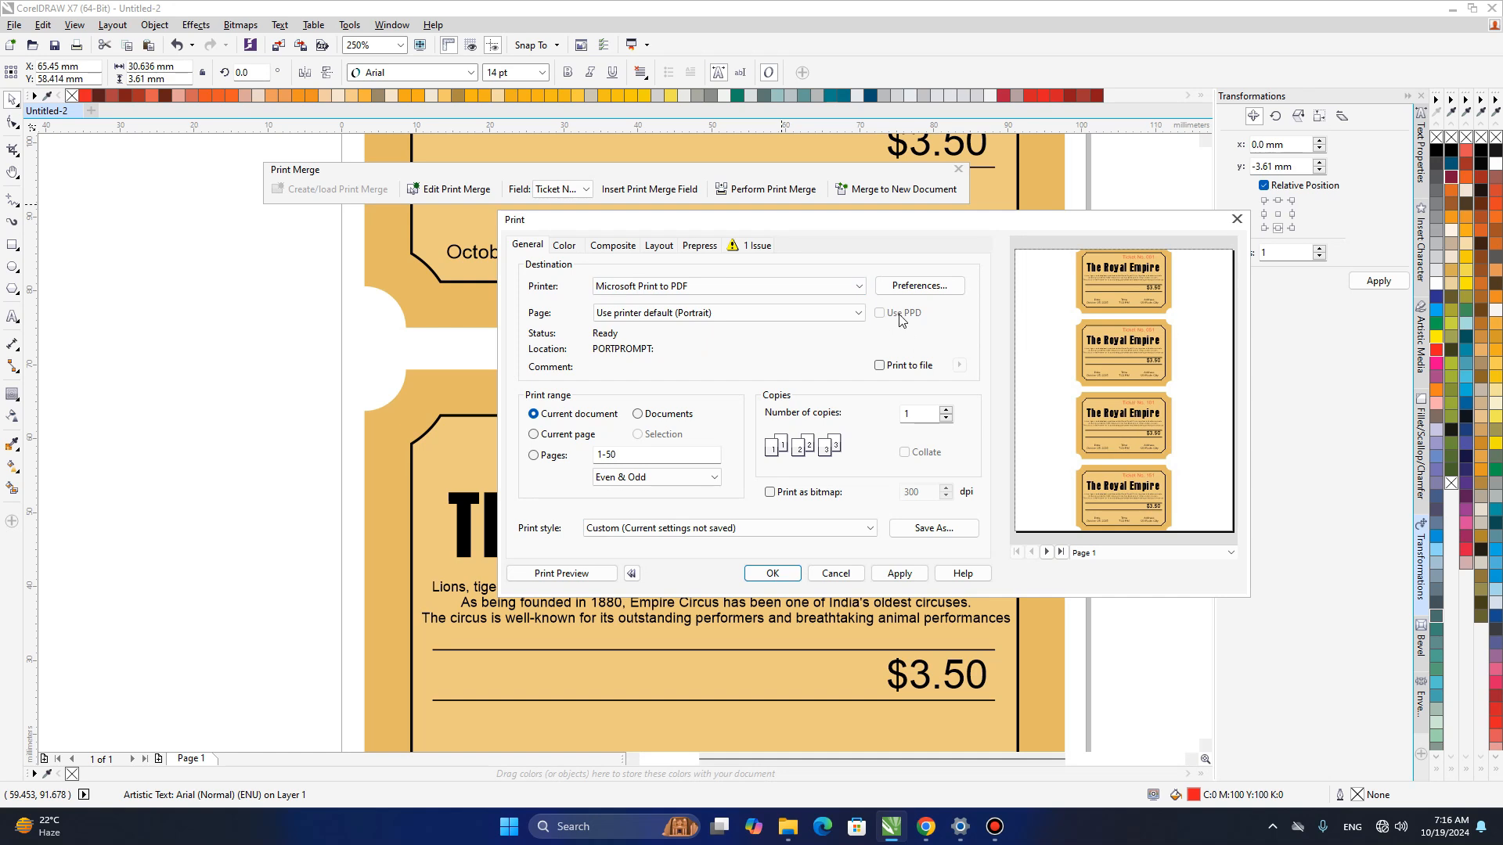
Set the PDF printer's paper size to A4 in its advanced preferences.
left_click(922, 291)
left_click(890, 590)
left_click(713, 337)
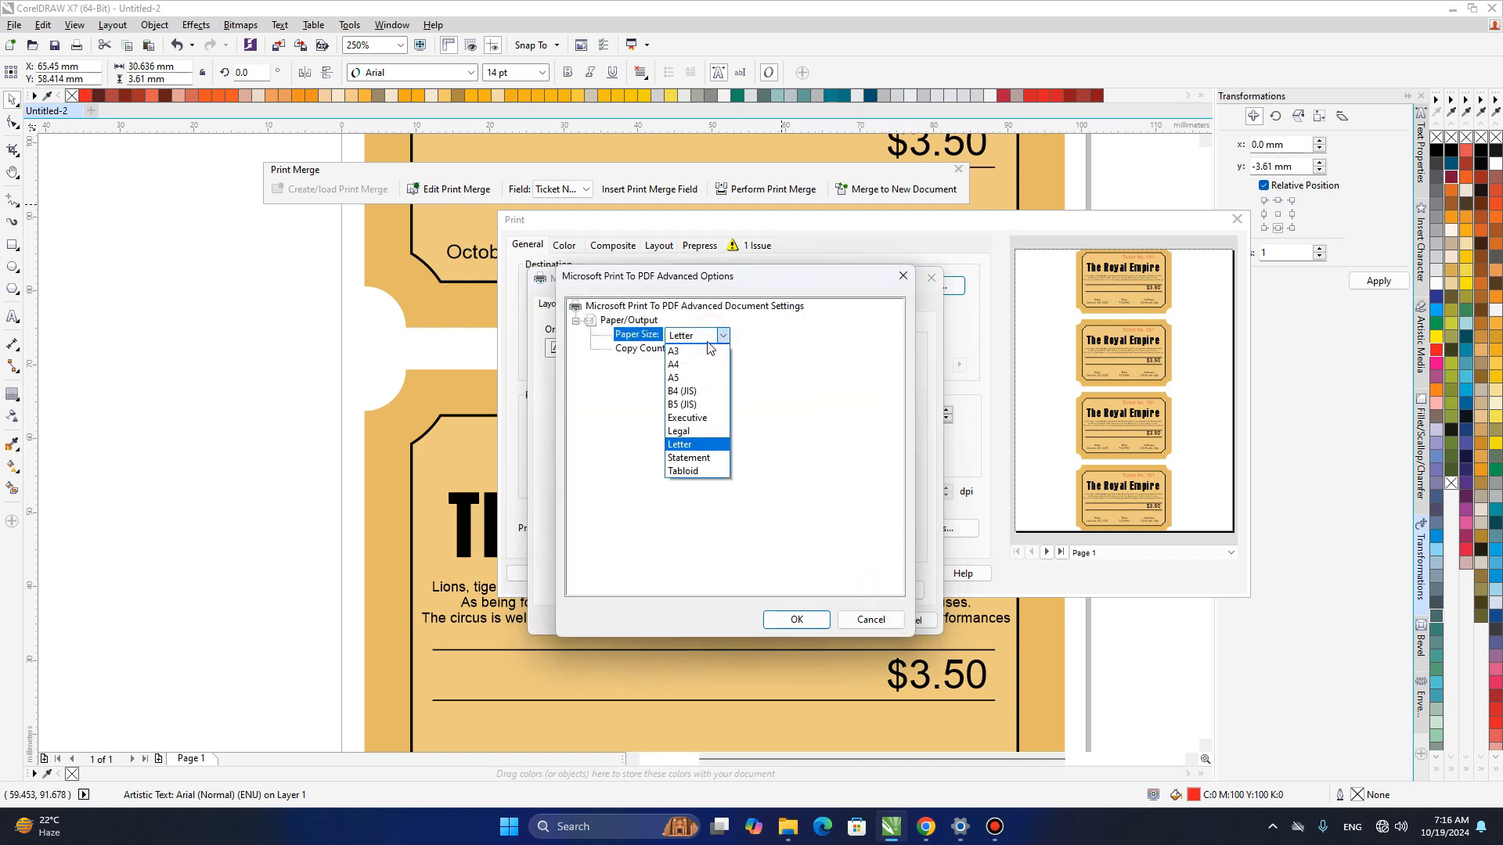
left_click(697, 365)
left_click(796, 619)
left_click(863, 620)
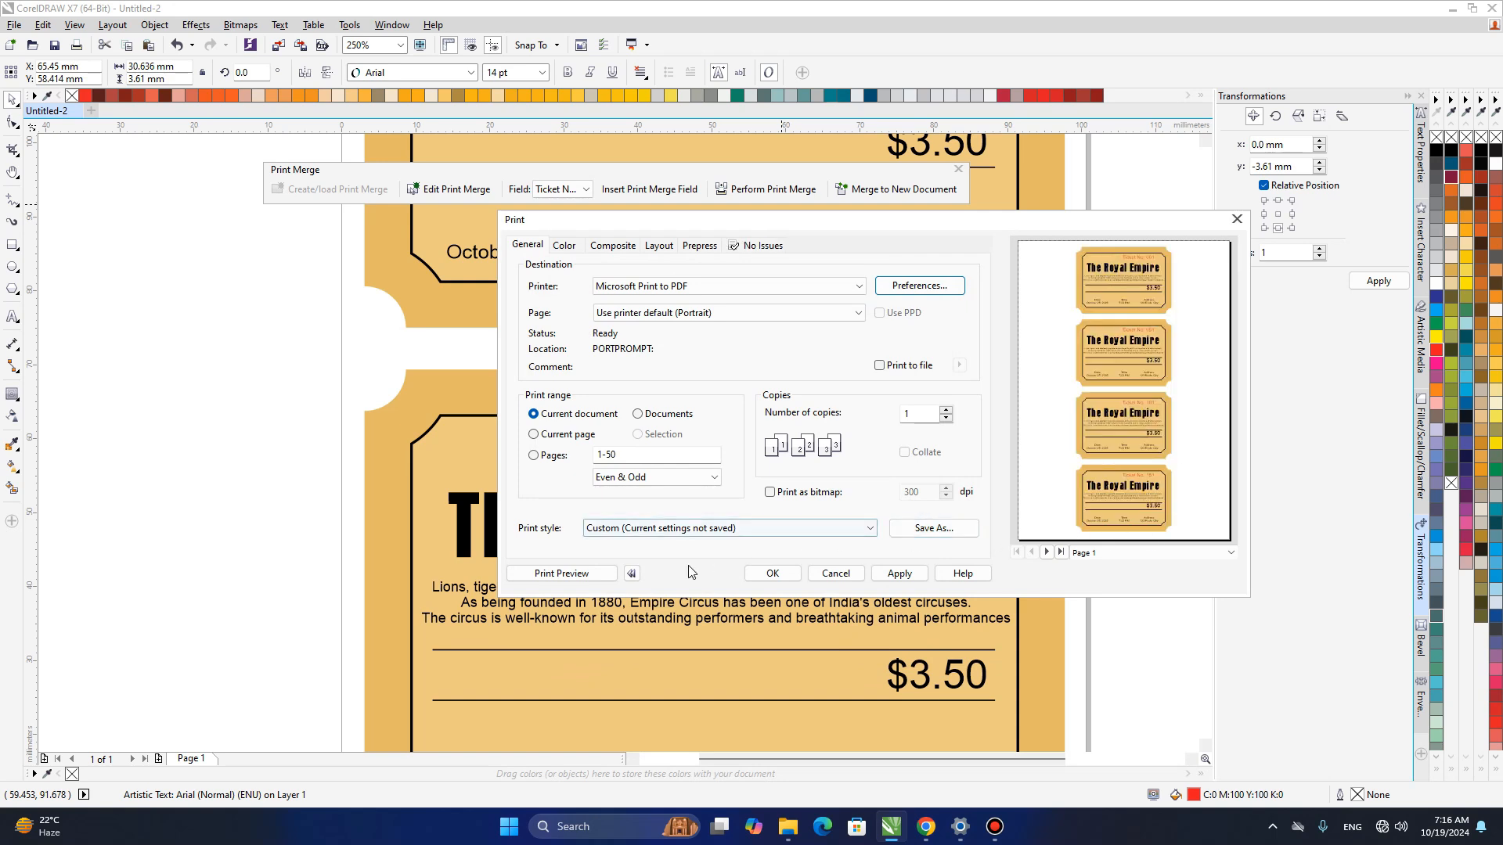
Preview the print job, impose two pages side by side on each sheet, and turn on crop marks.
left_click(567, 573)
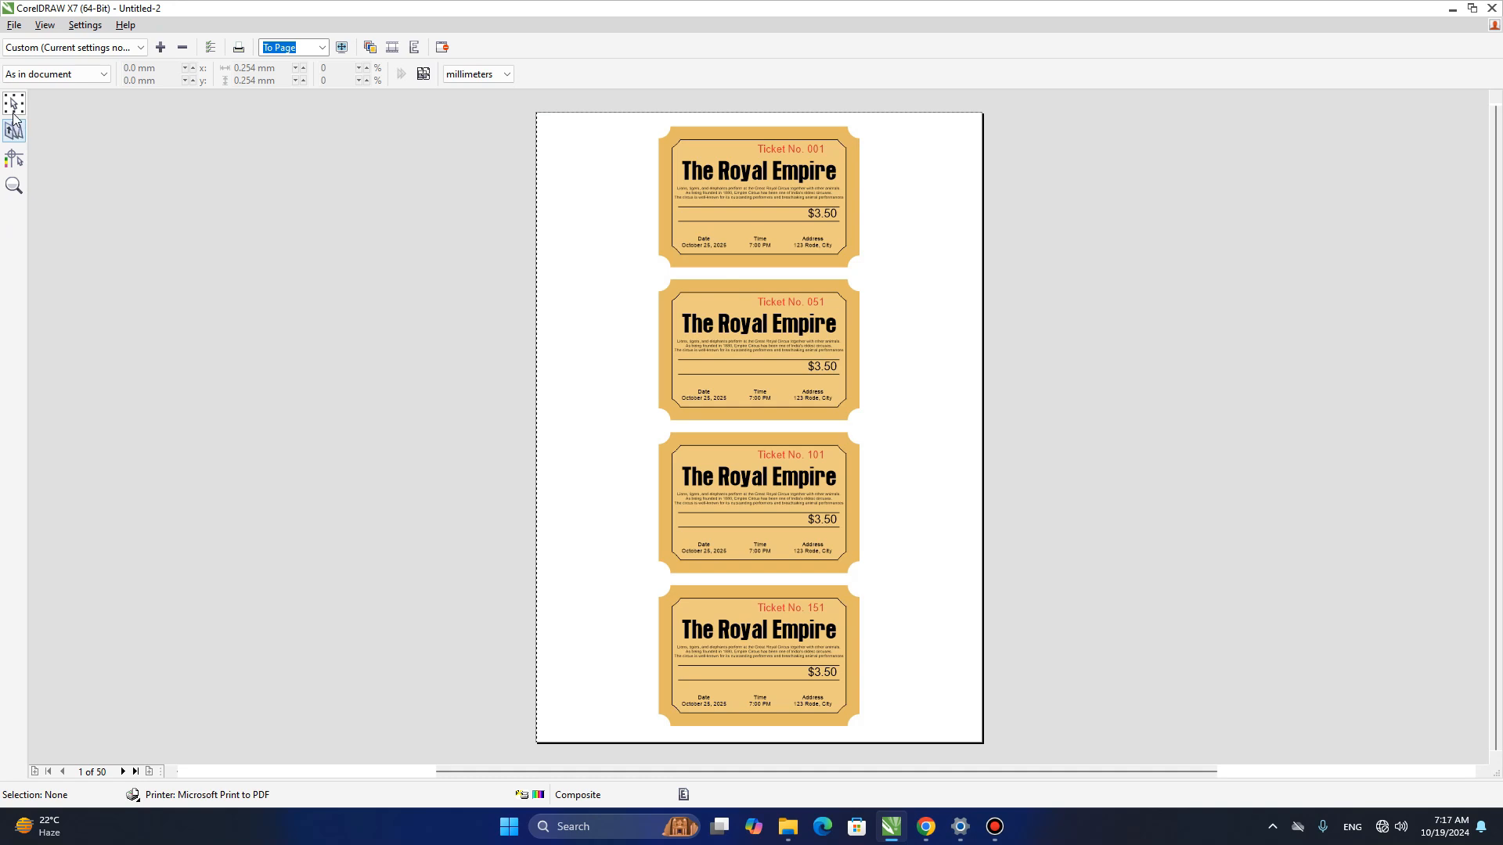
left_click(15, 131)
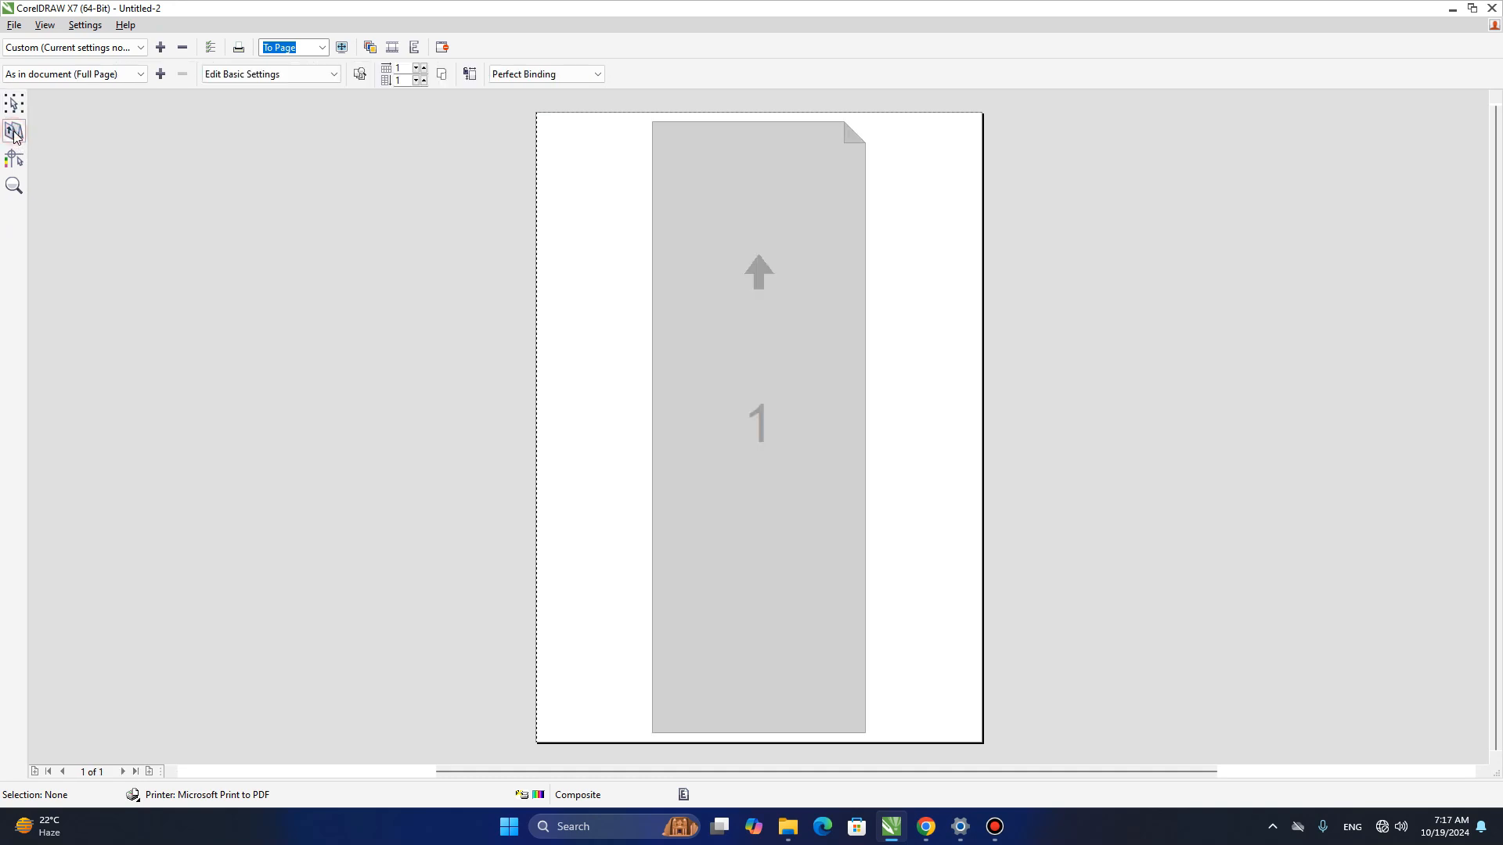
left_click(422, 68)
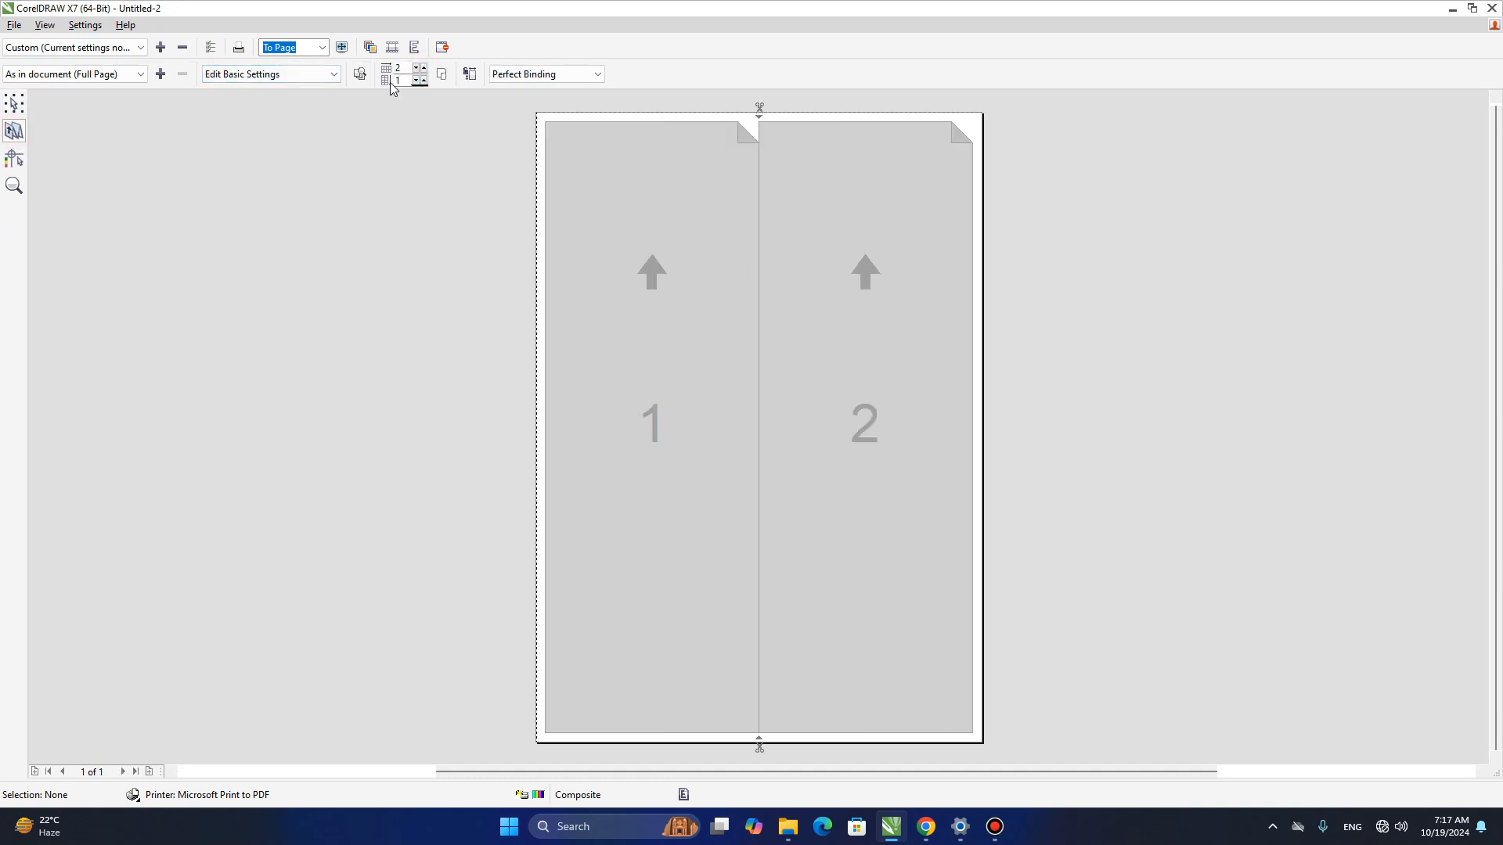
left_click(15, 160)
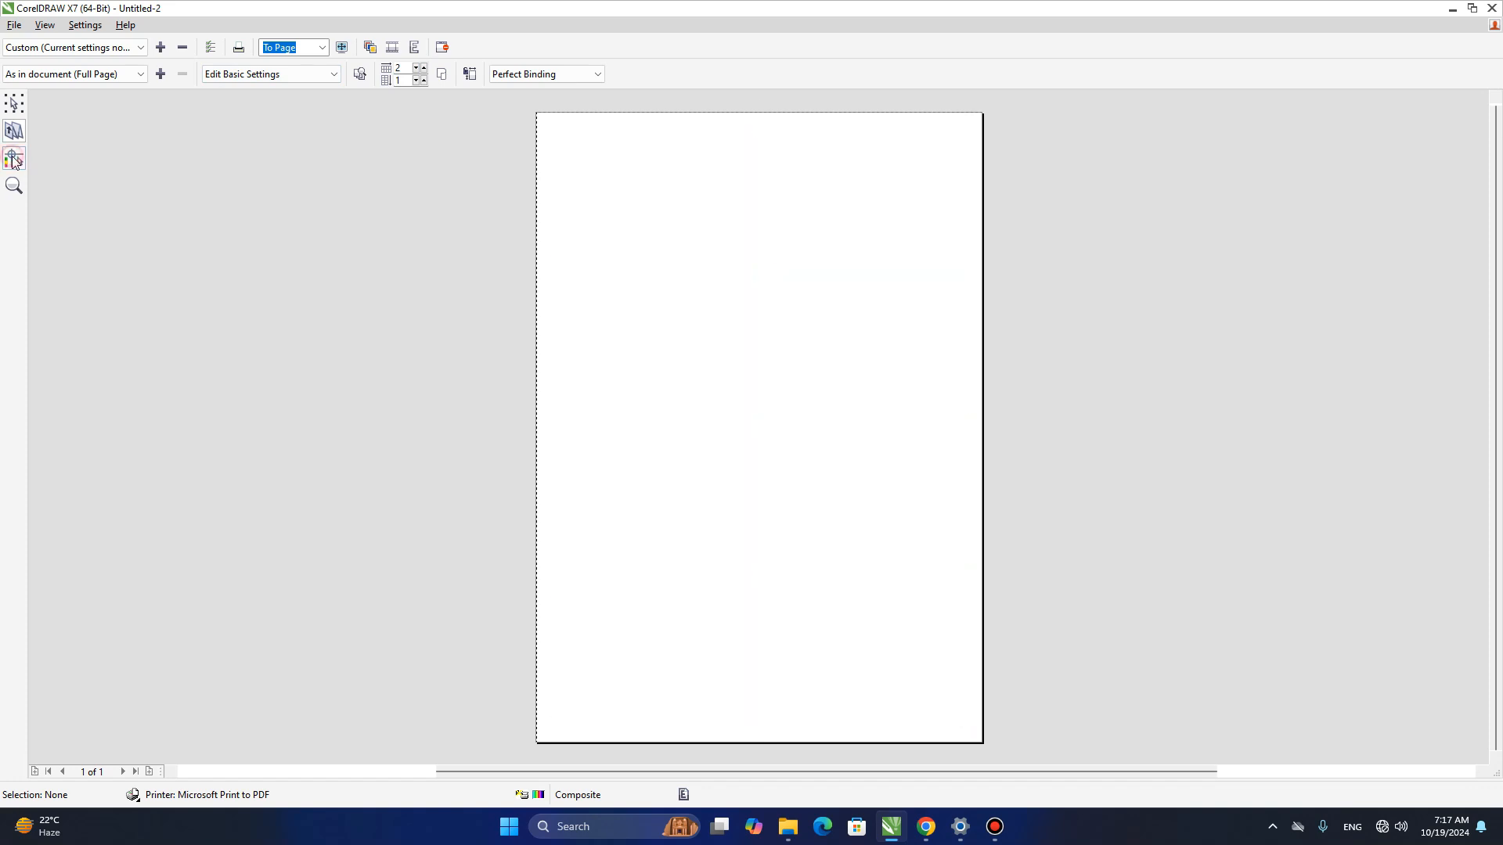
left_click(272, 75)
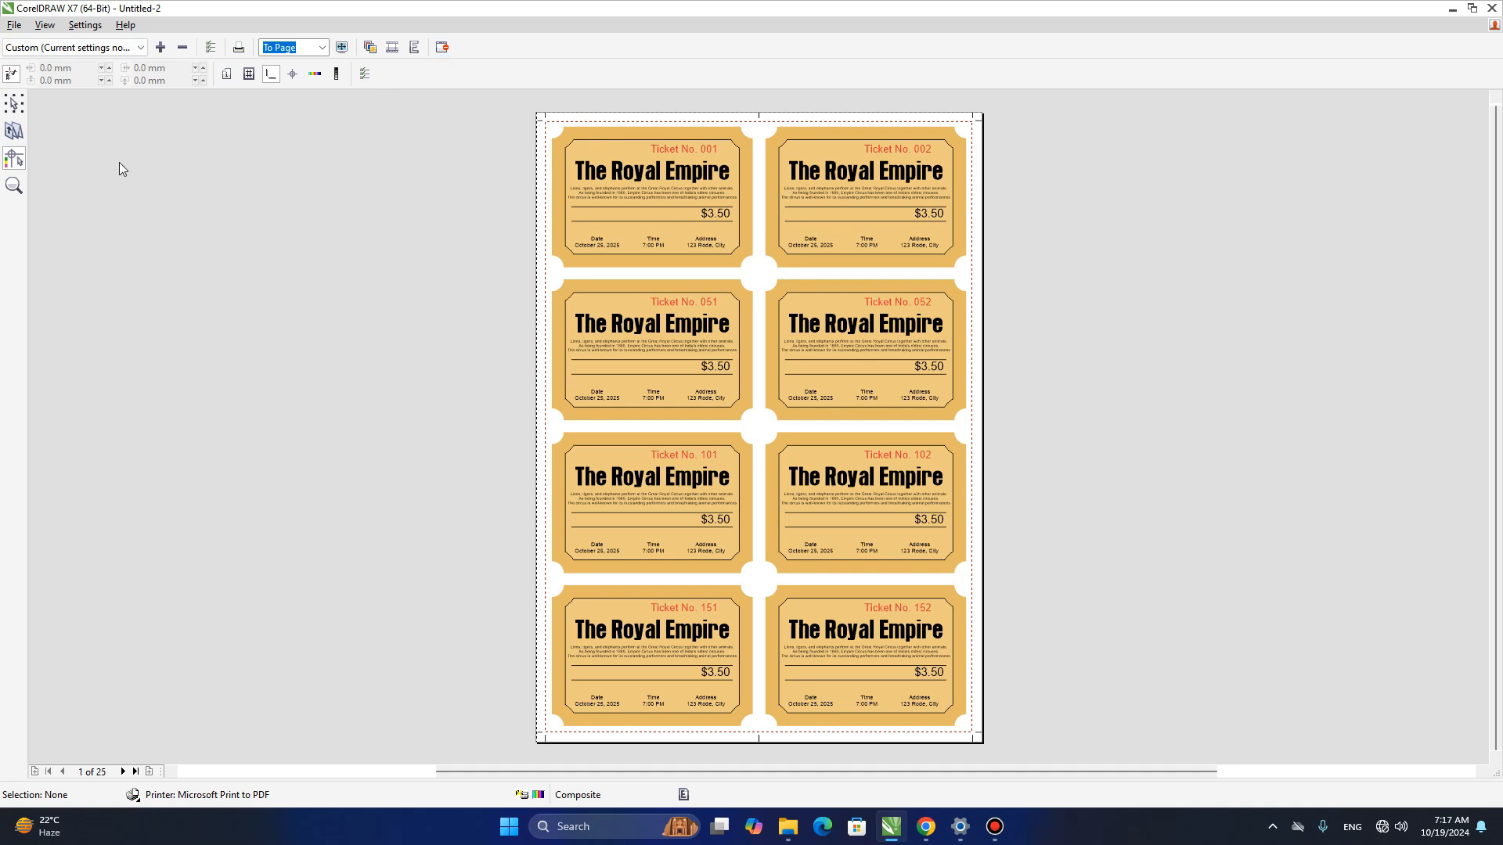
Check the ticket numbers on the first sheets and the last sheet of the print preview.
scroll(755, 178, "up", 1)
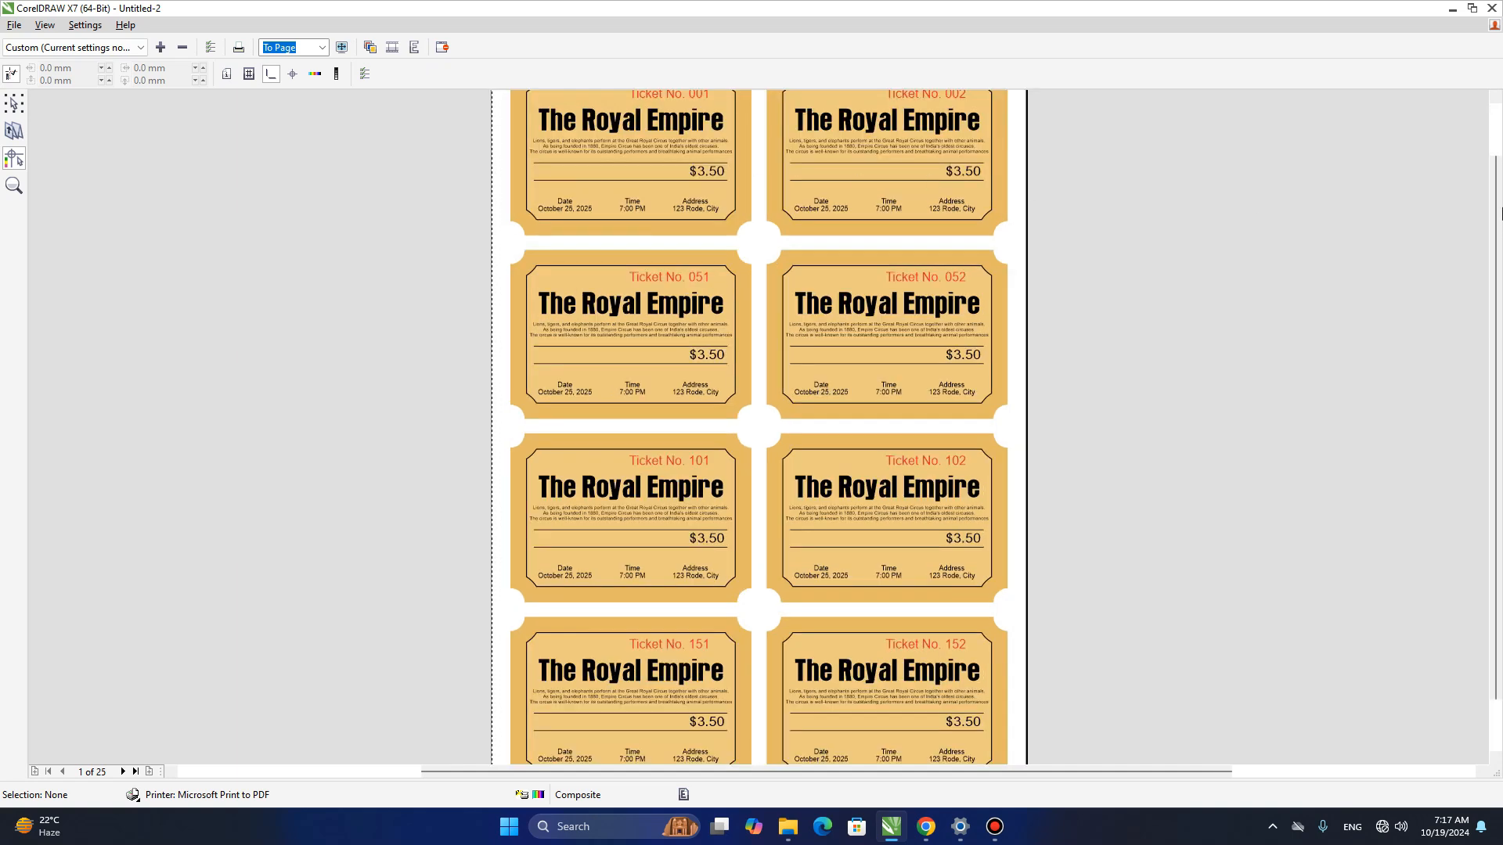
scroll(702, 159, "up", 1)
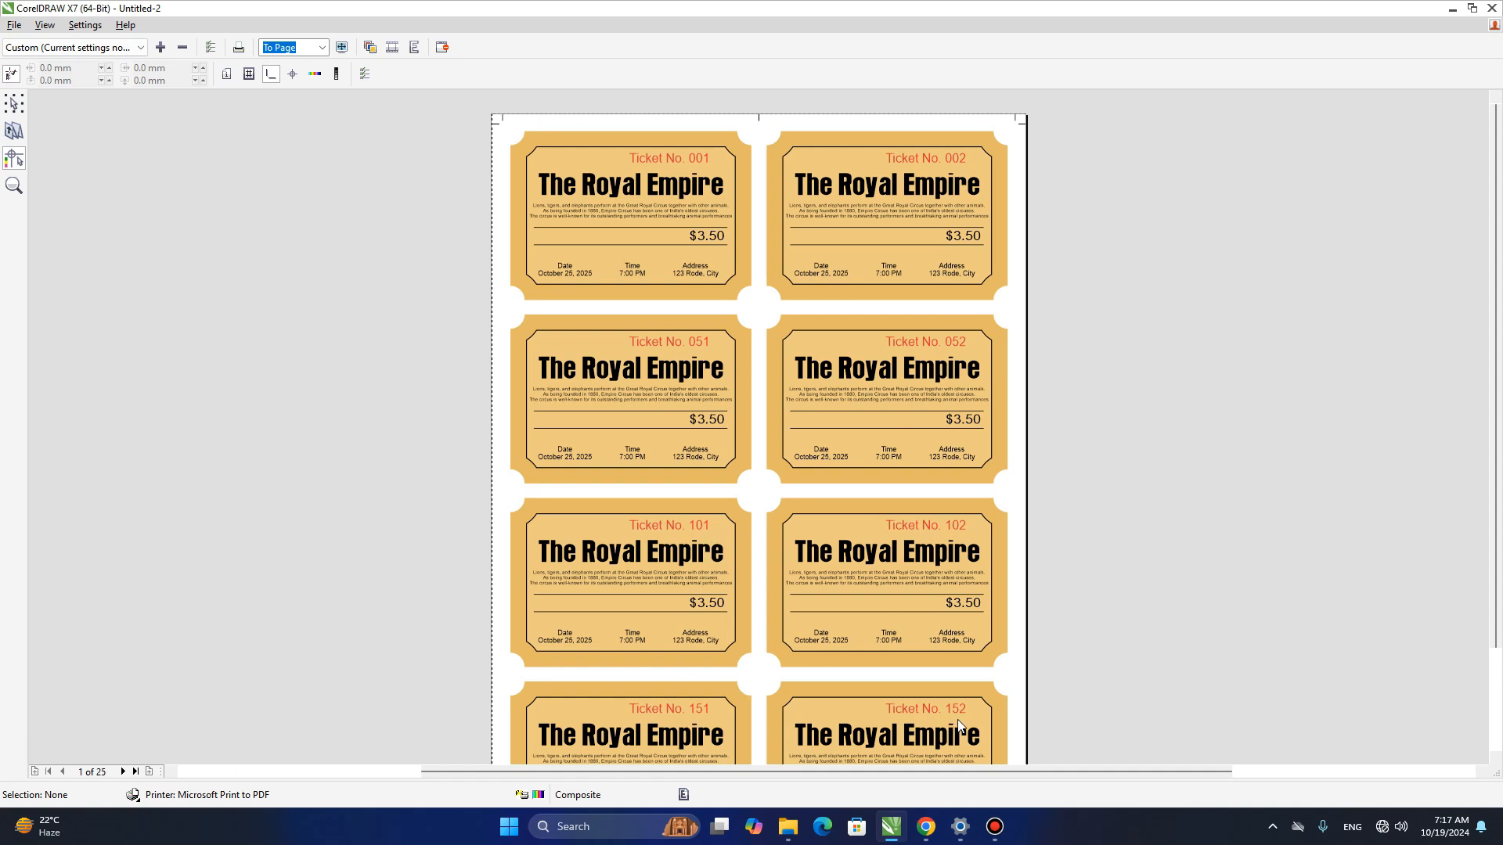
left_click(123, 773)
left_click(123, 772)
left_click(136, 771)
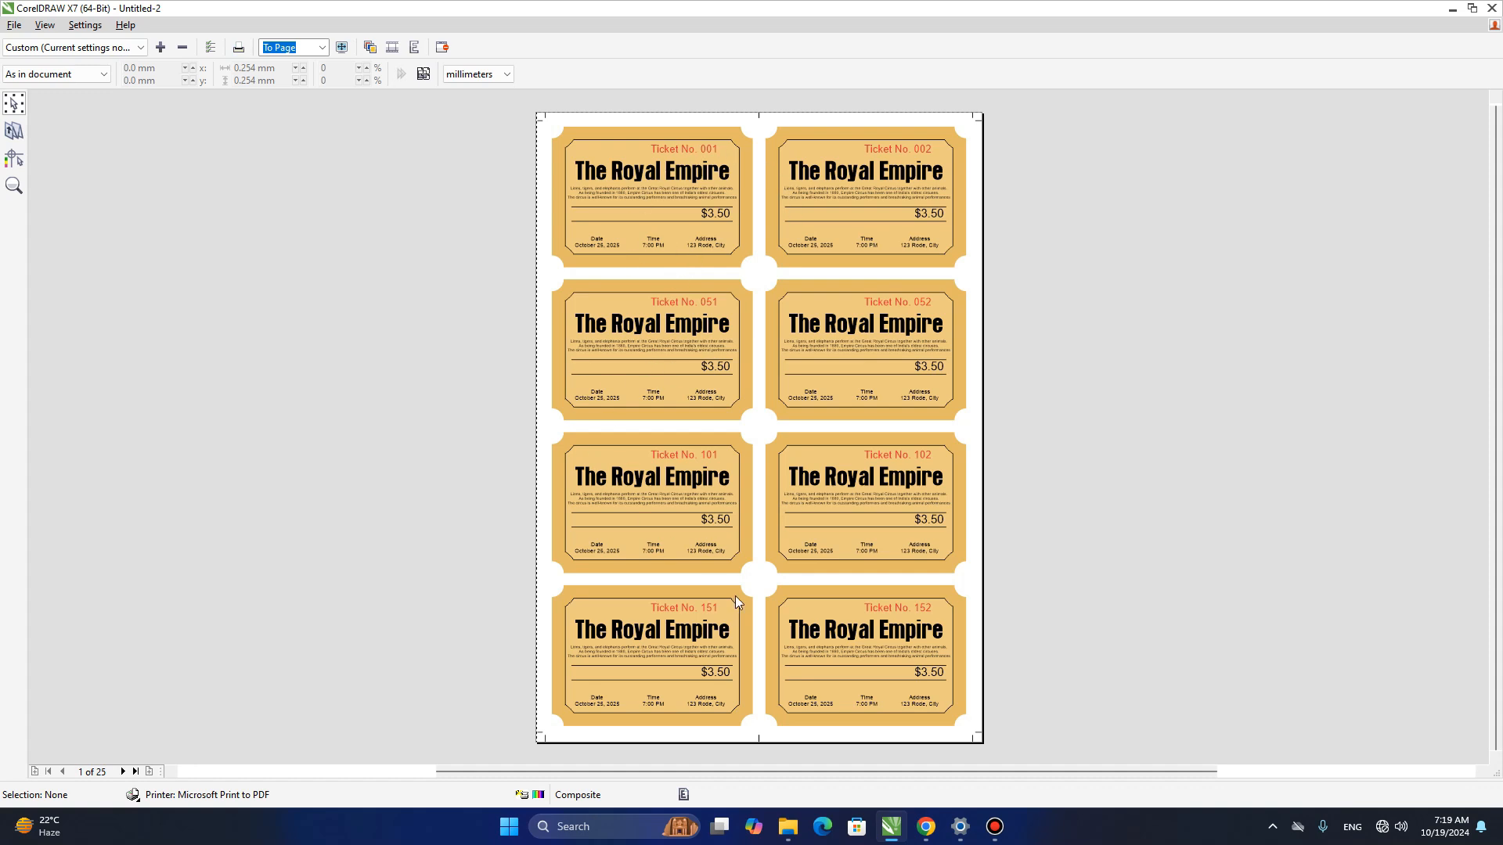
Print the merged sheets to a PDF file named Ticket on the Desktop.
left_click(240, 49)
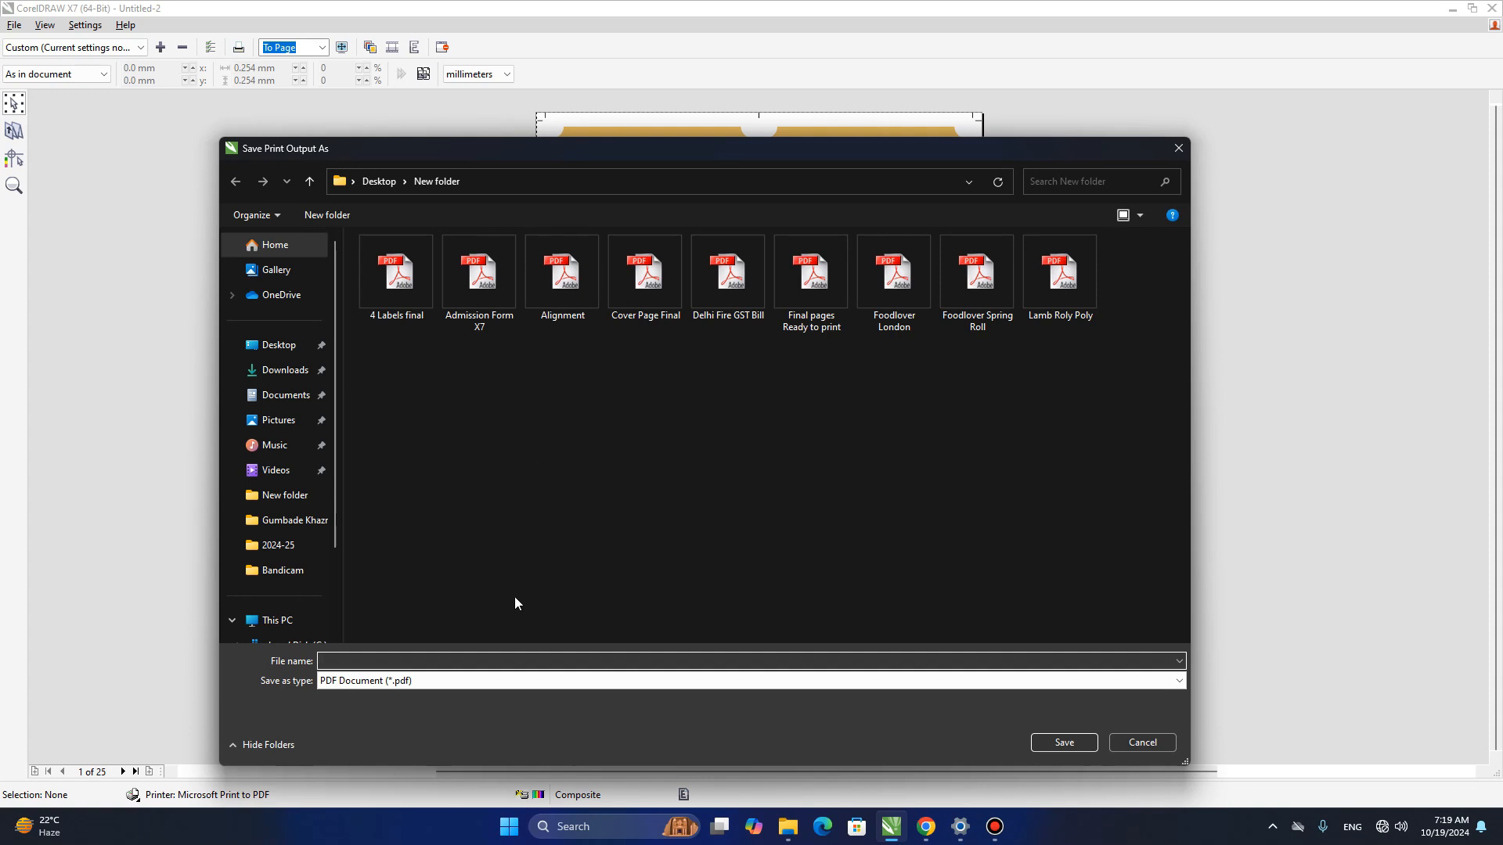
type("Ticket")
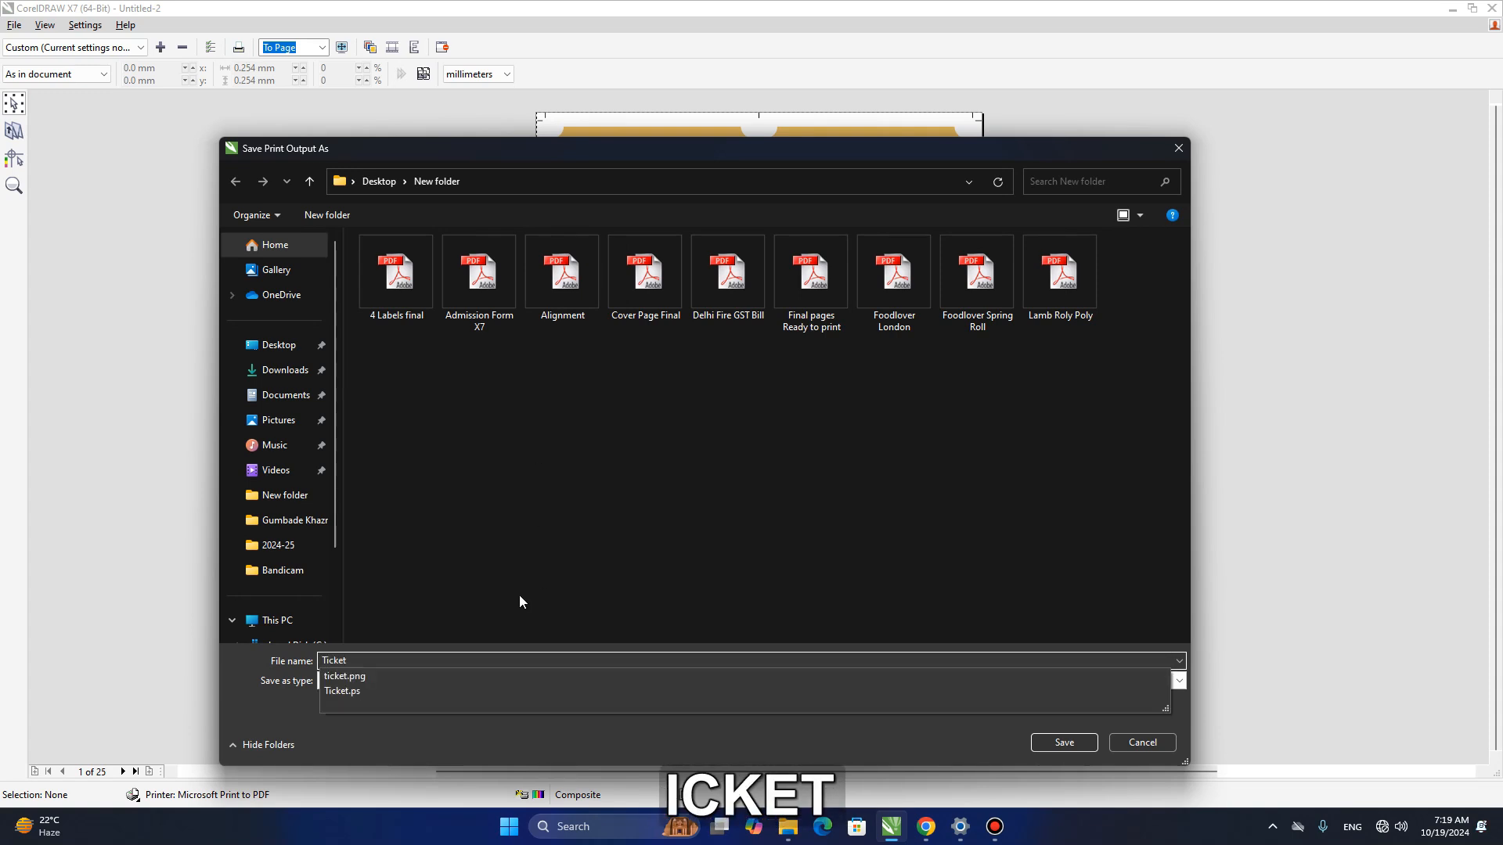
left_click(519, 595)
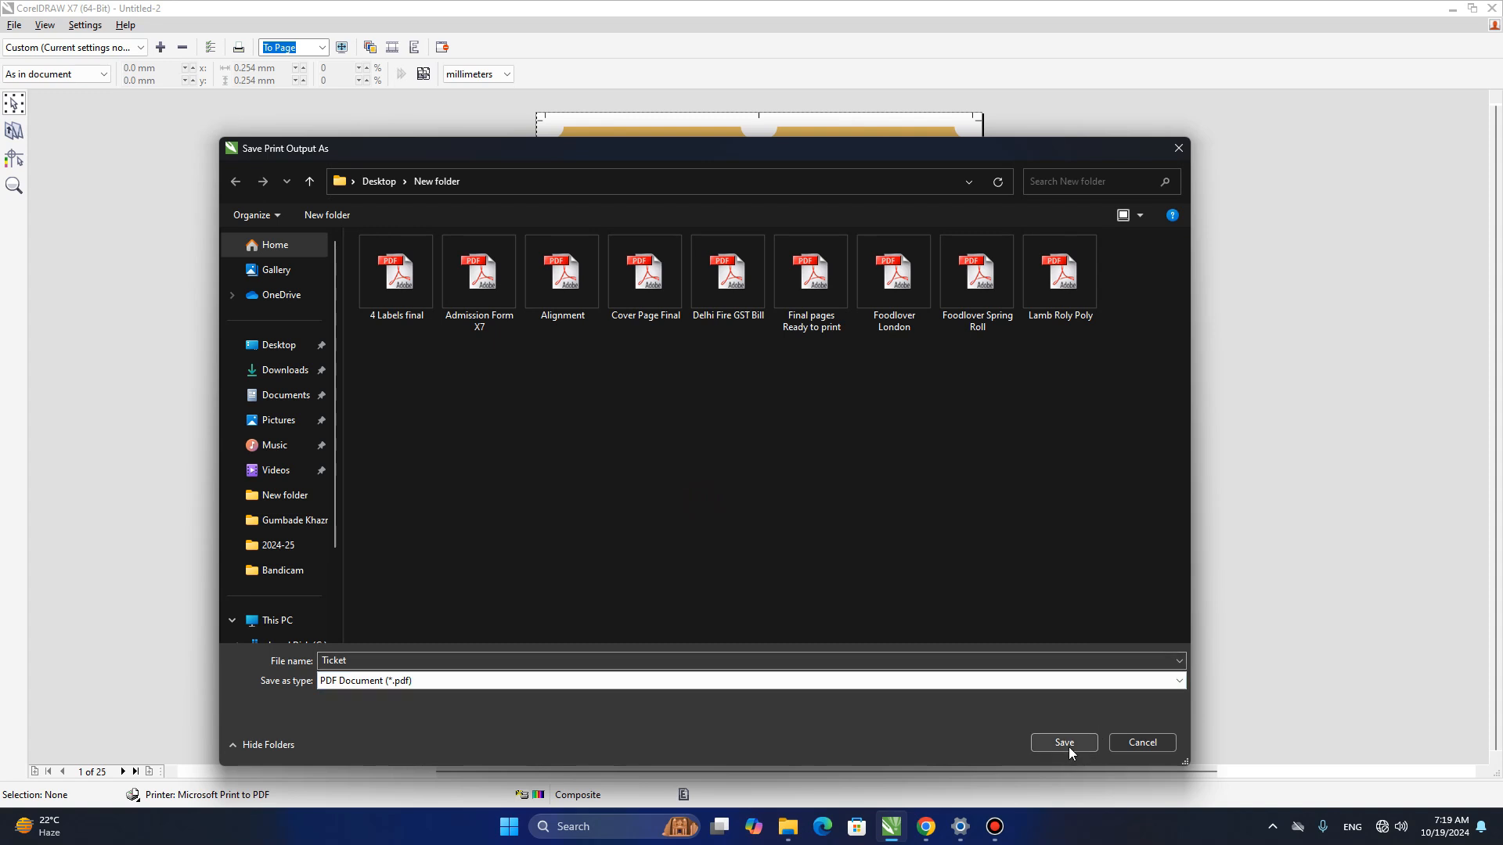
left_click(280, 346)
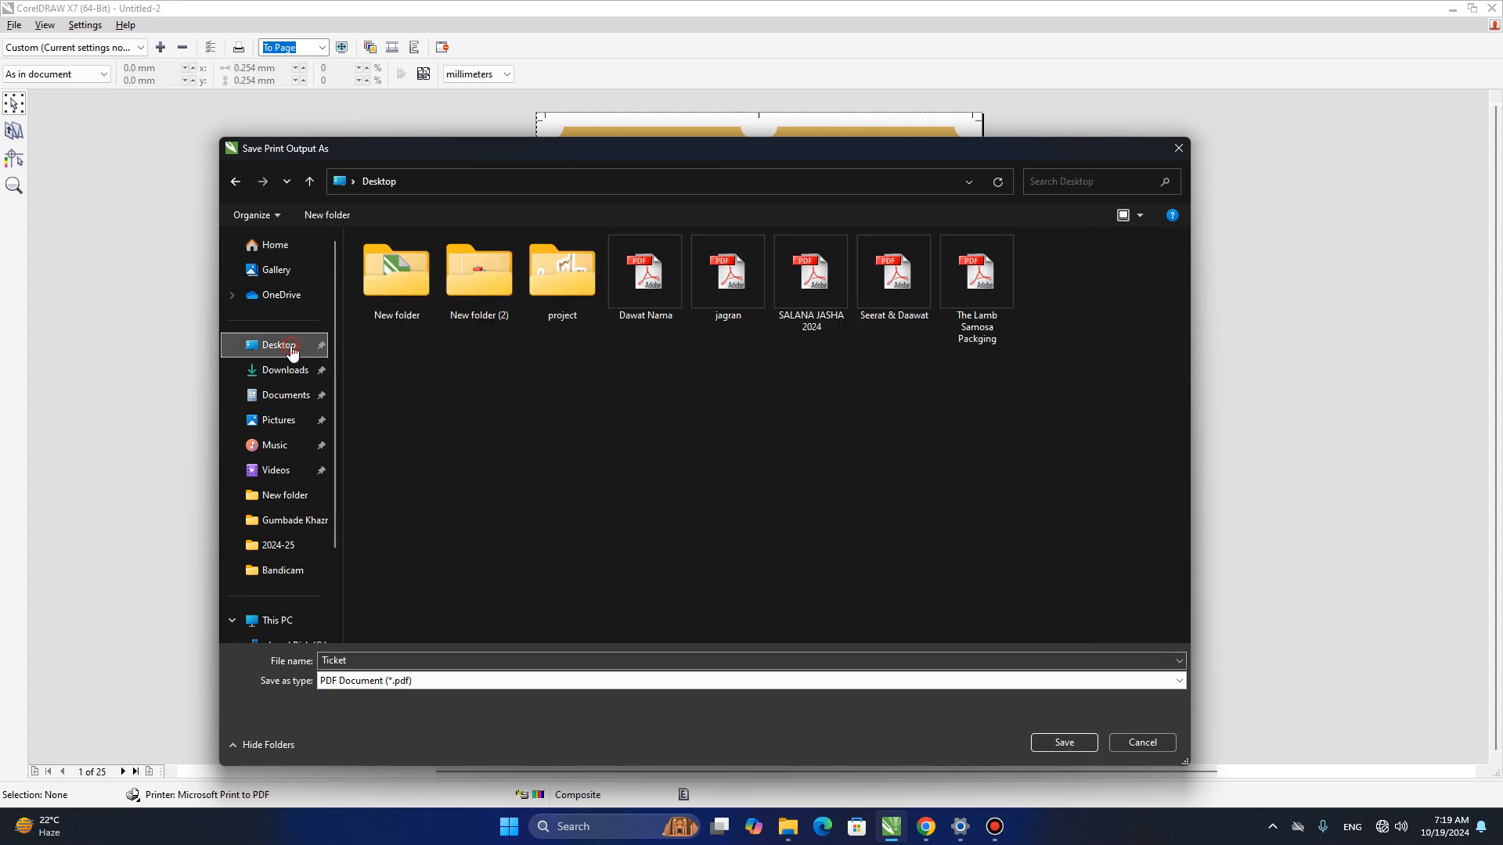
left_click(1066, 744)
Go to the desktop and open Ticket.pdf in Adobe Acrobat.
key("super+d")
double_click(274, 423)
left_click(900, 489)
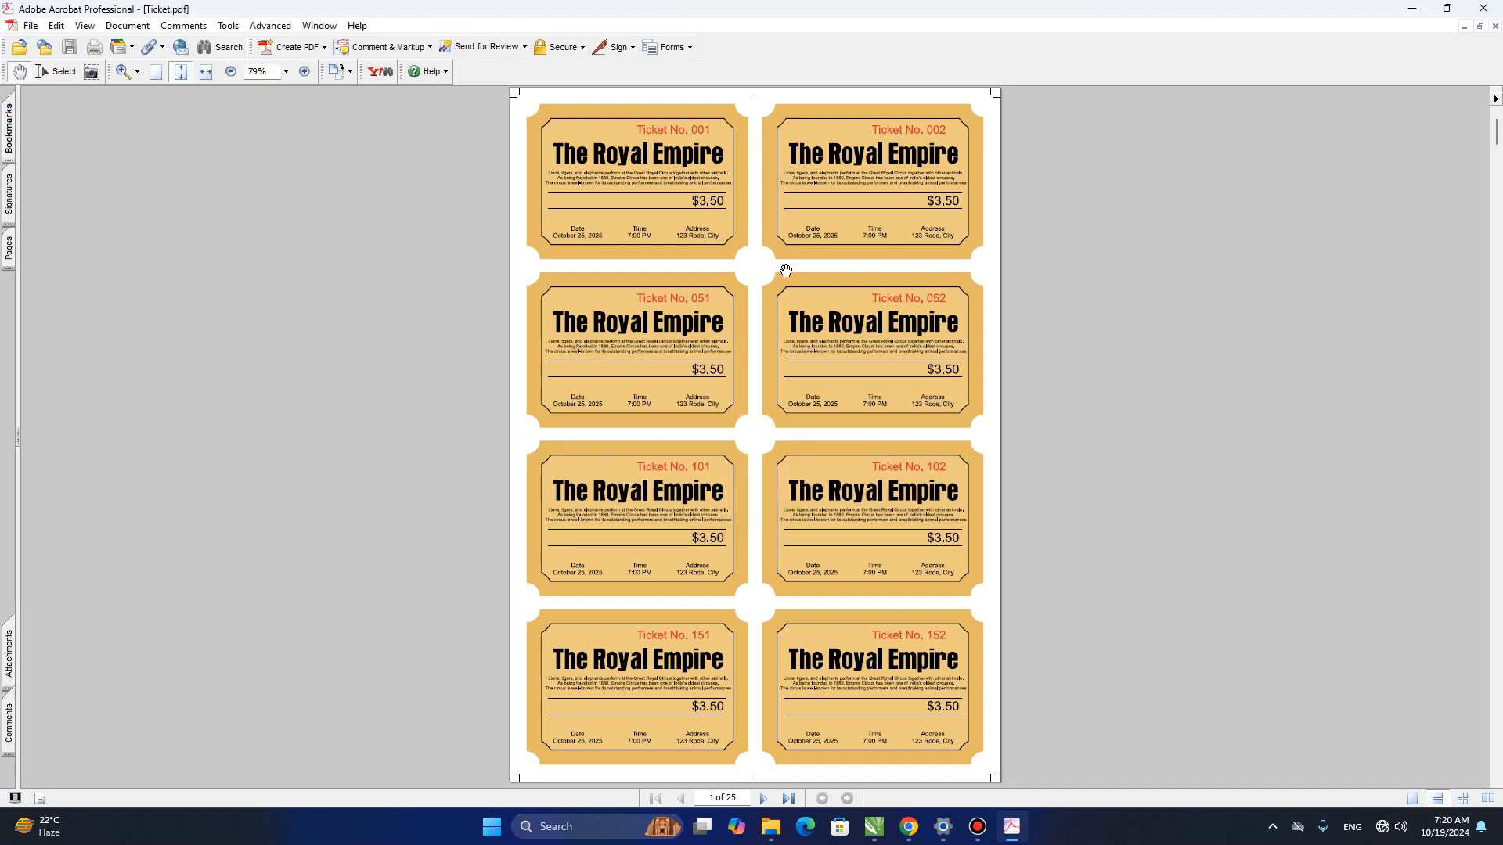
Examine the ticket numbering and crop marks in the PDF from the first page through to the last.
key("ctrl+space")
left_click_drag(480, 94, 1036, 409)
scroll(829, 328, "up", 1)
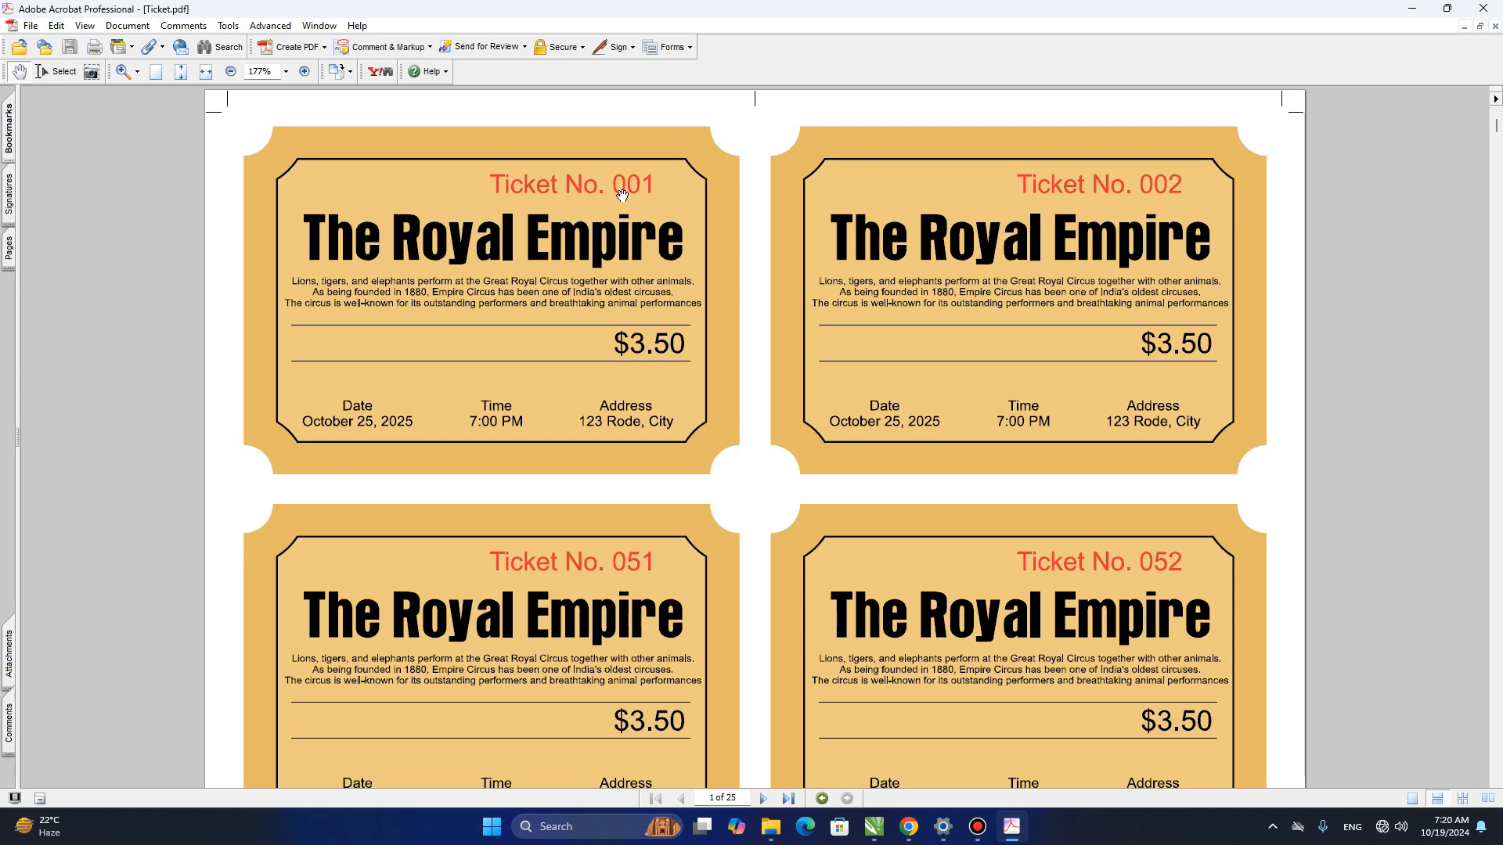
scroll(972, 423, "down", 5)
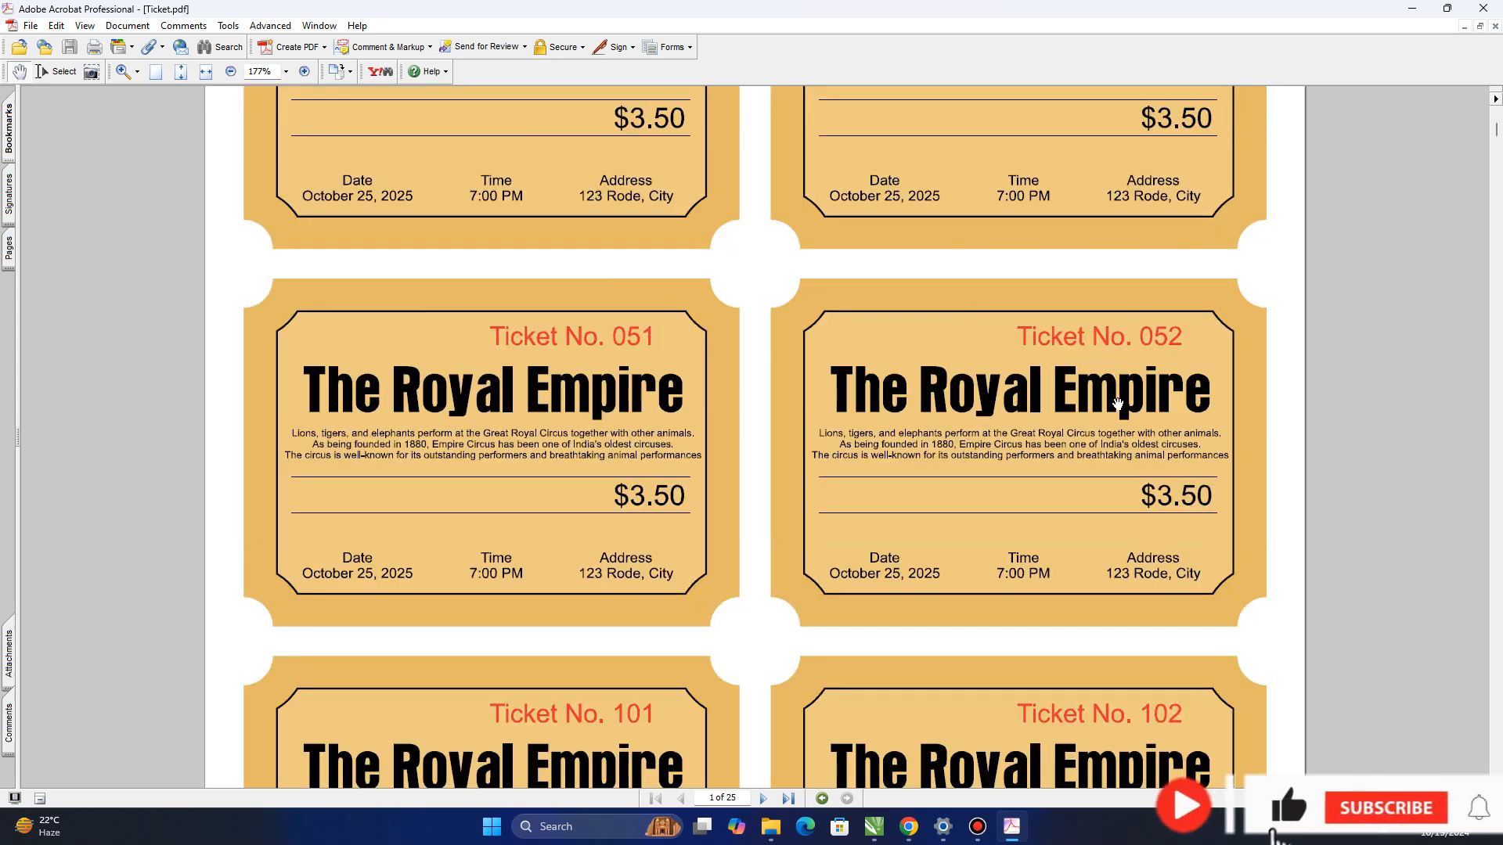
scroll(1157, 407, "down", 2)
scroll(1156, 407, "down", 10)
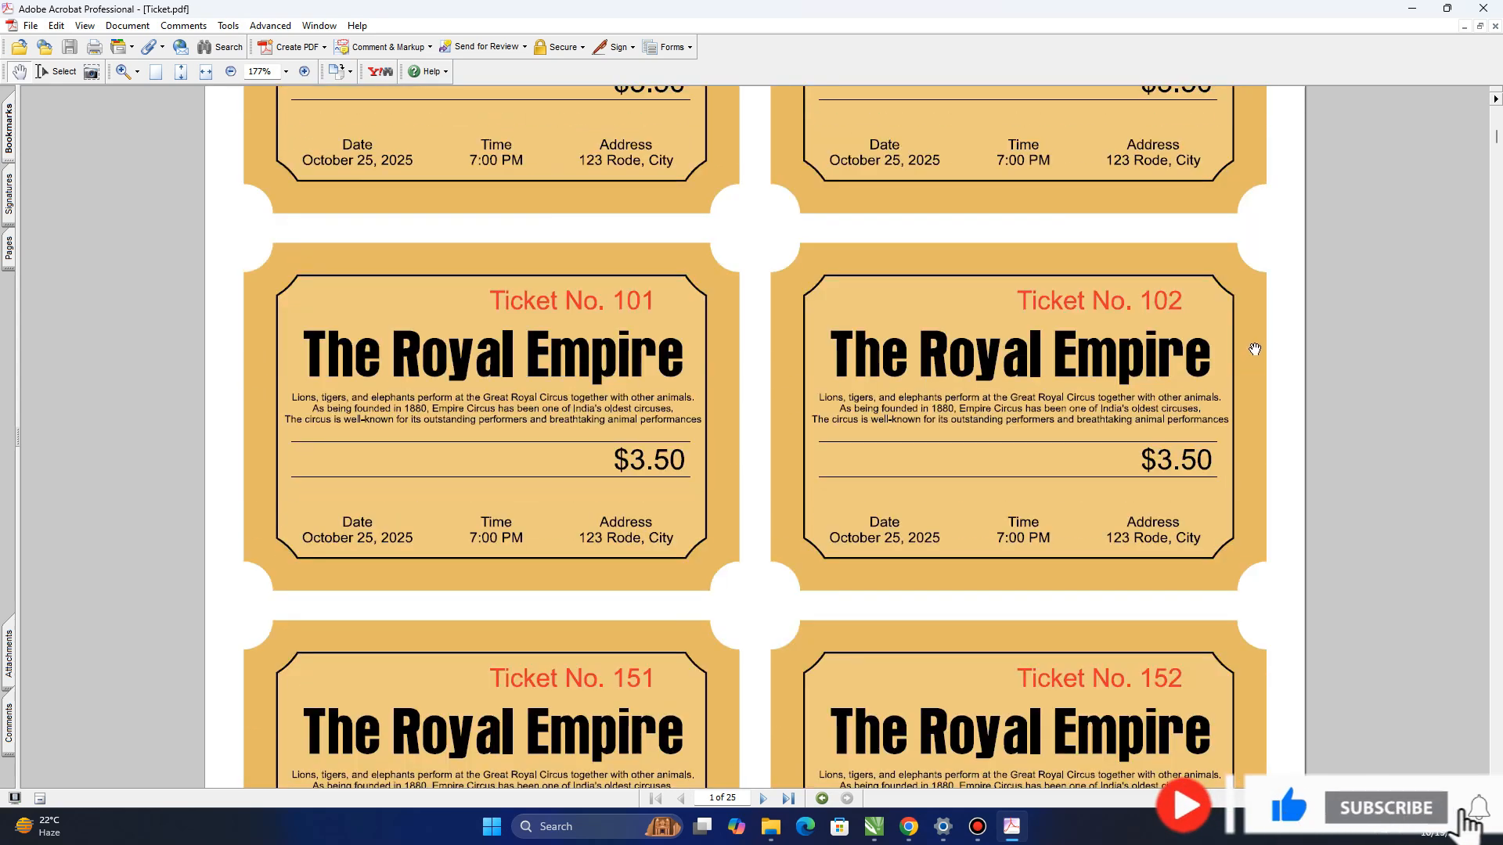
scroll(971, 492, "down", 4)
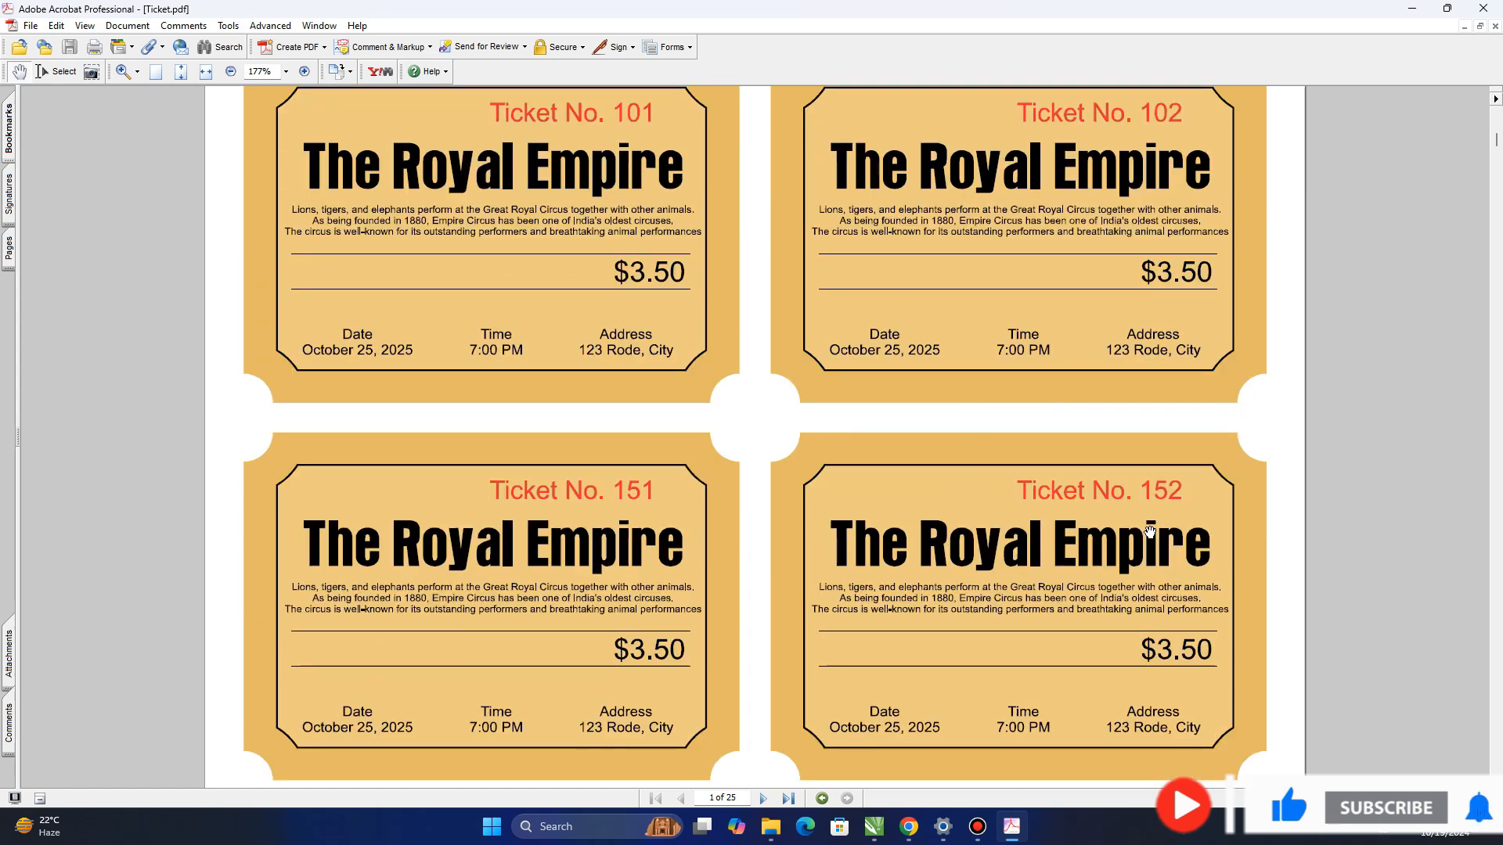
scroll(1164, 528, "down", 15)
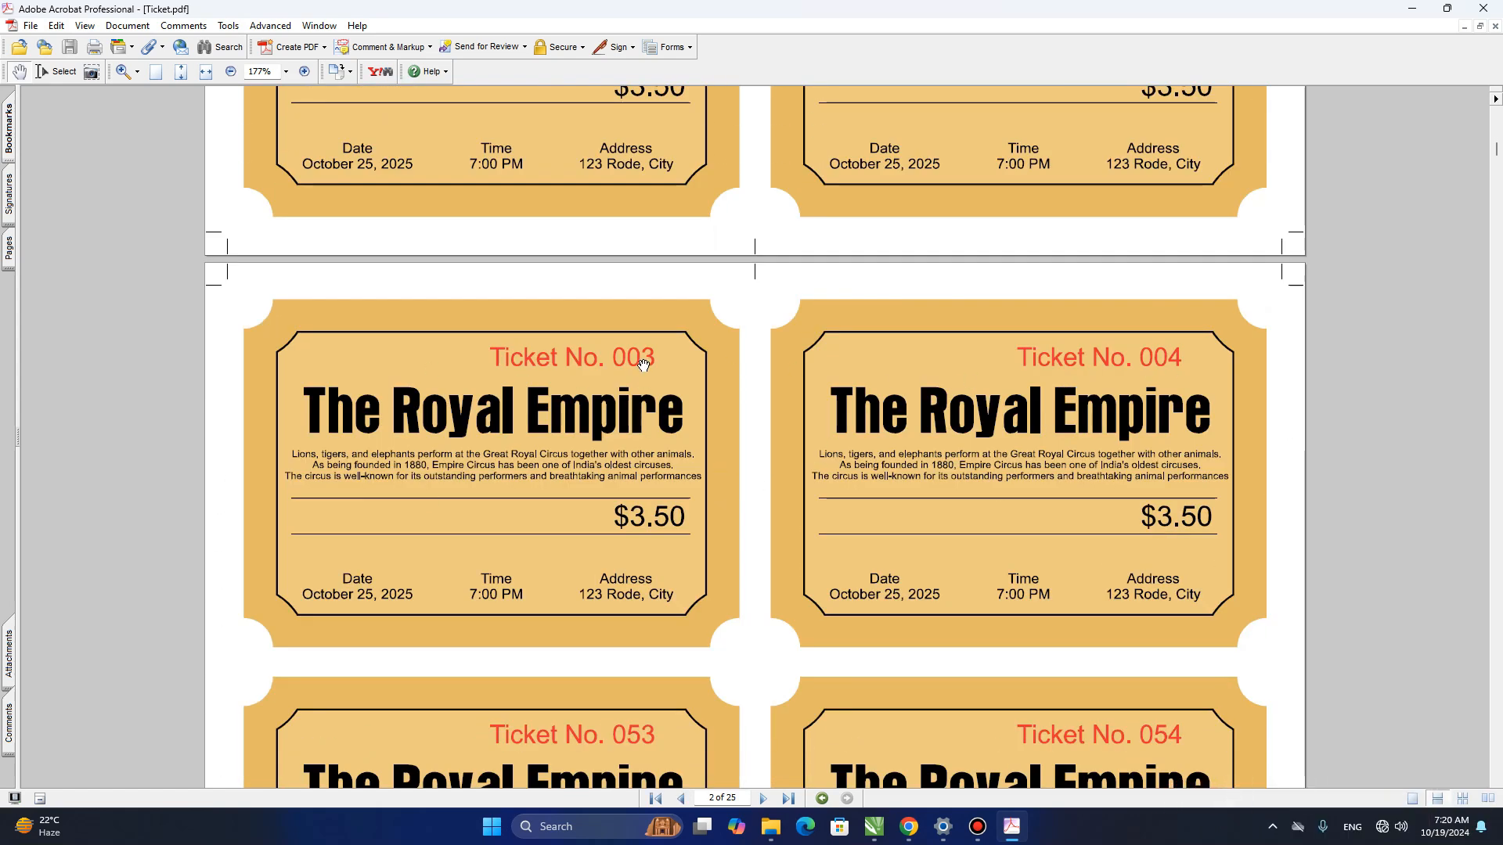
scroll(1174, 375, "down", 7)
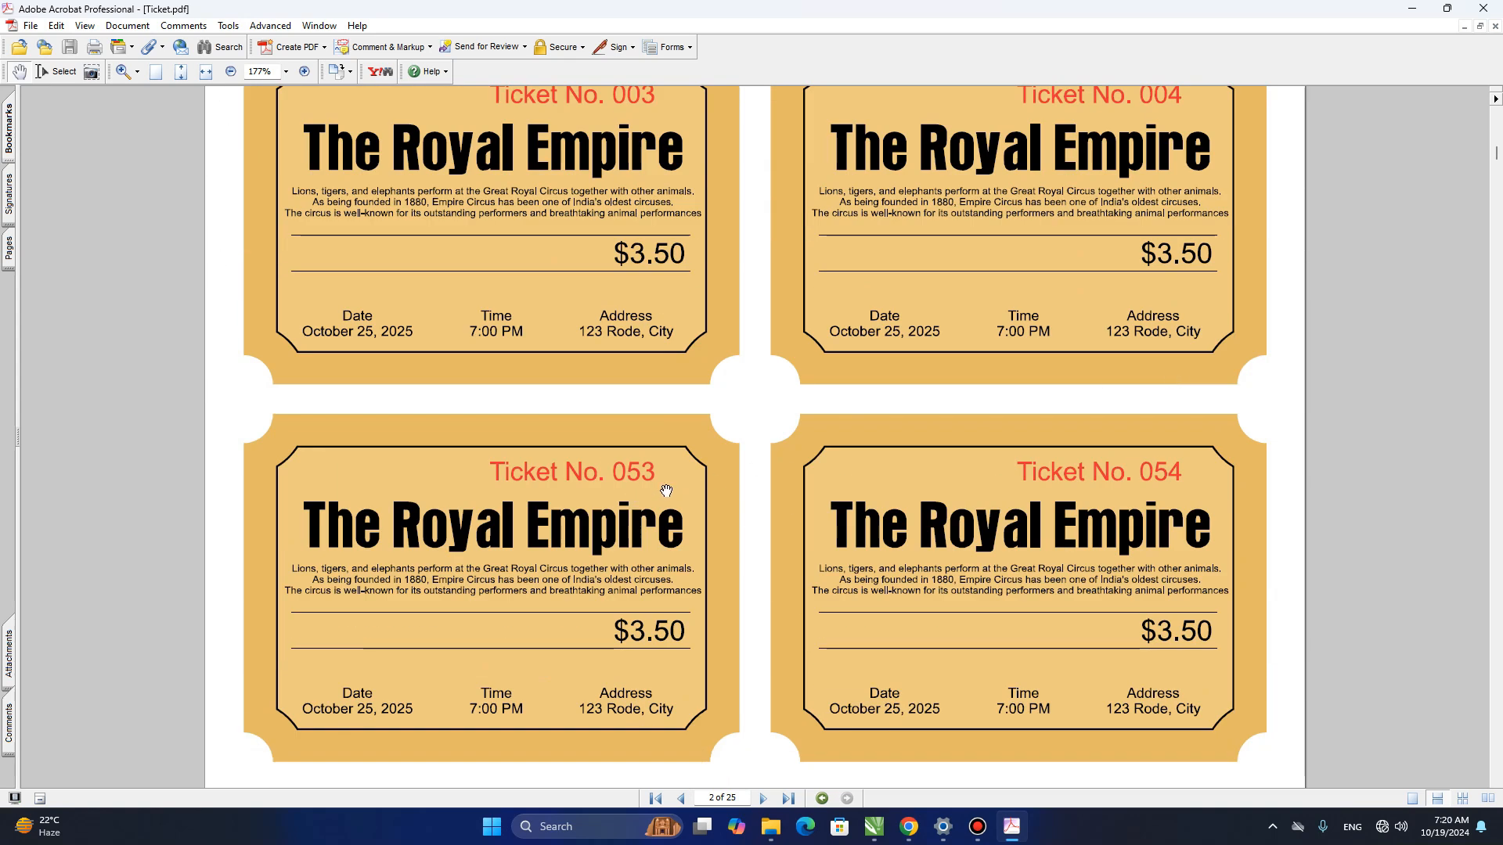
scroll(1183, 483, "down", 20)
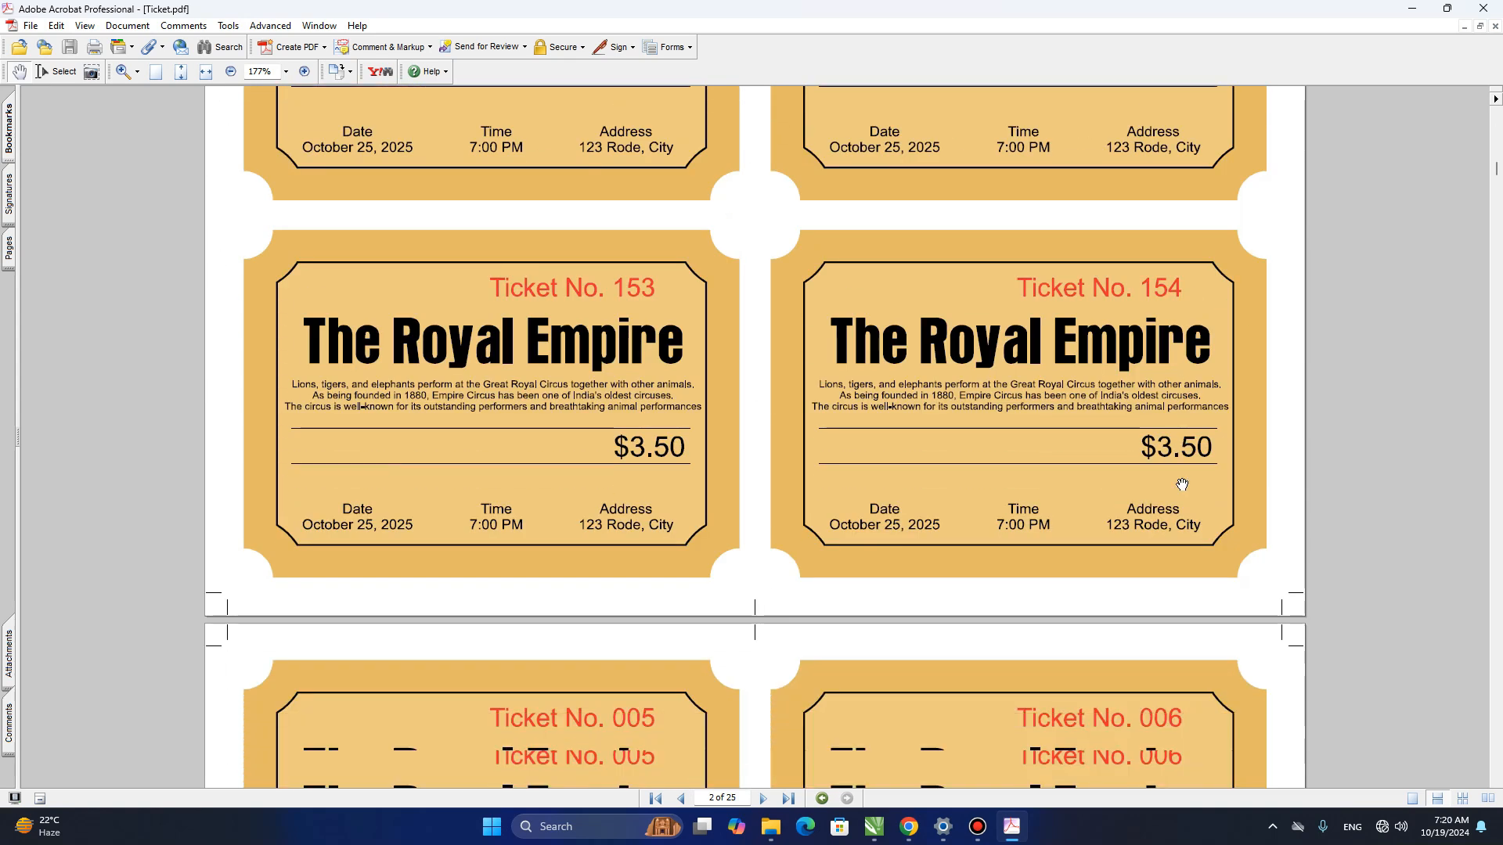
scroll(1149, 472, "down", 20)
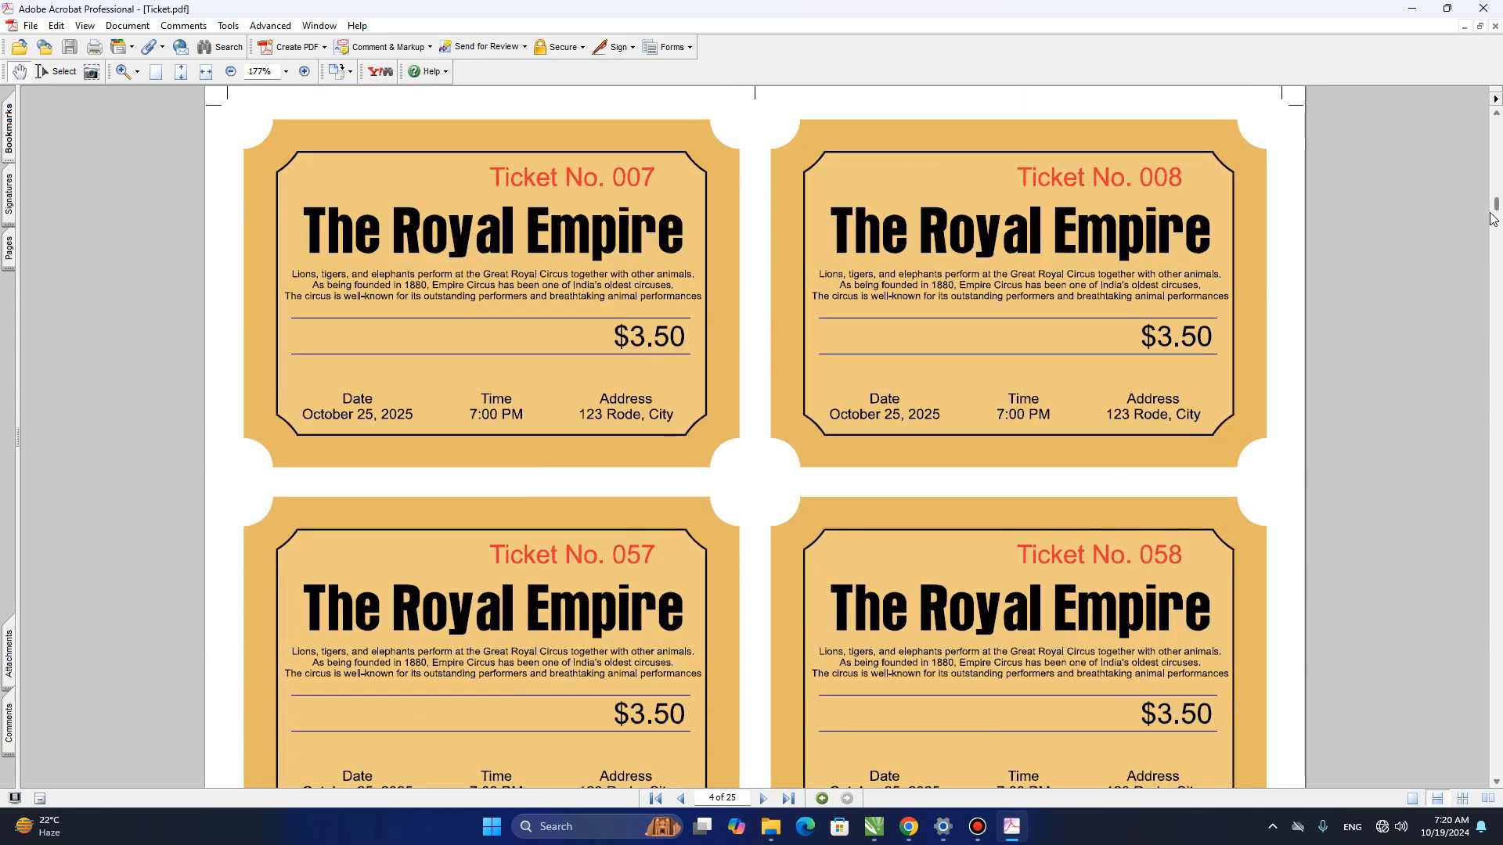
left_click_drag(1496, 205, 1445, 782)
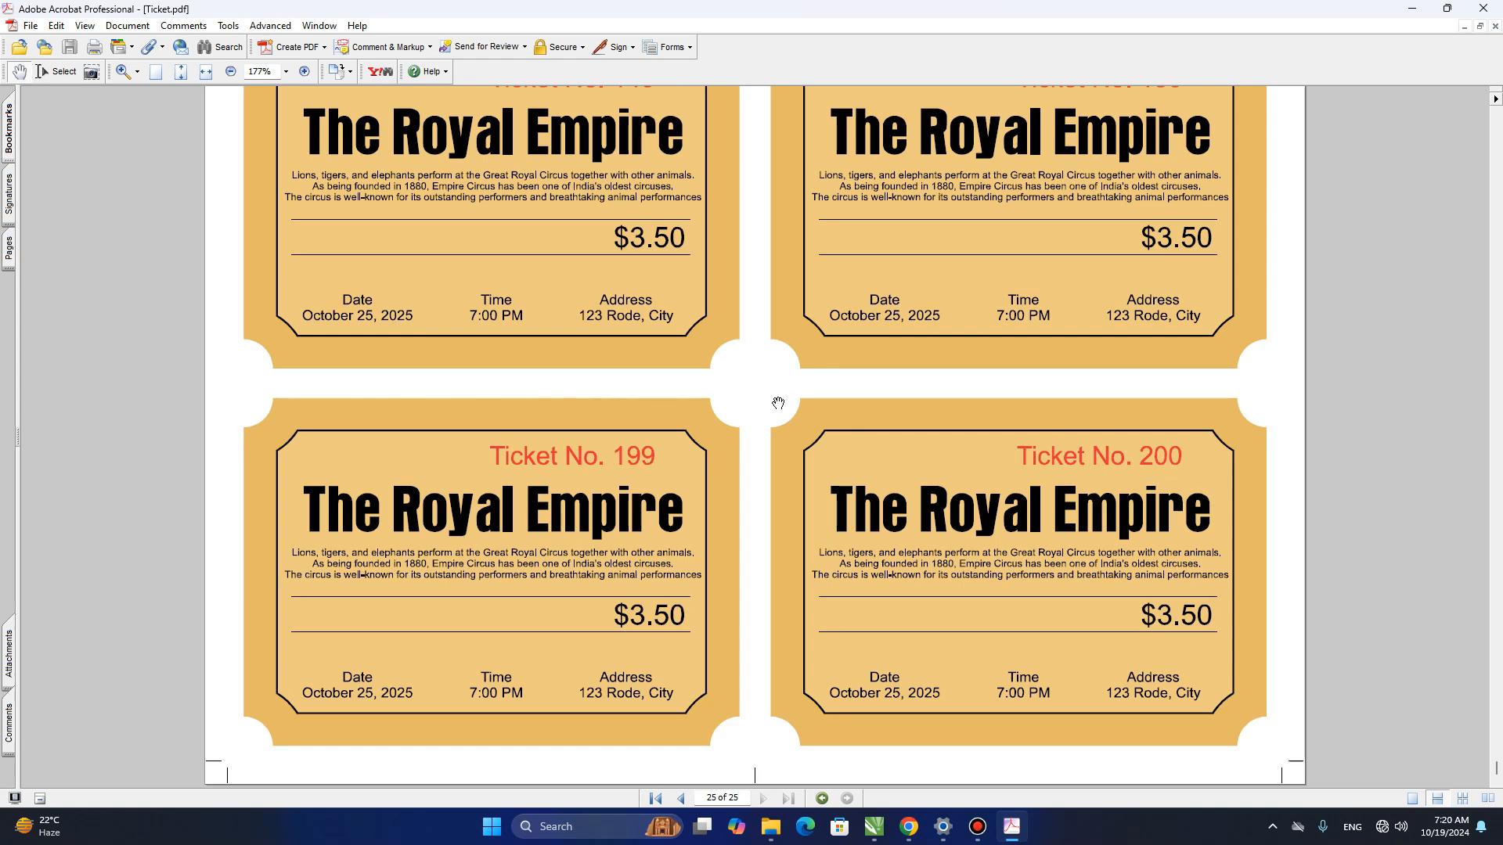
scroll(911, 376, "up", 5)
scroll(911, 377, "up", 3)
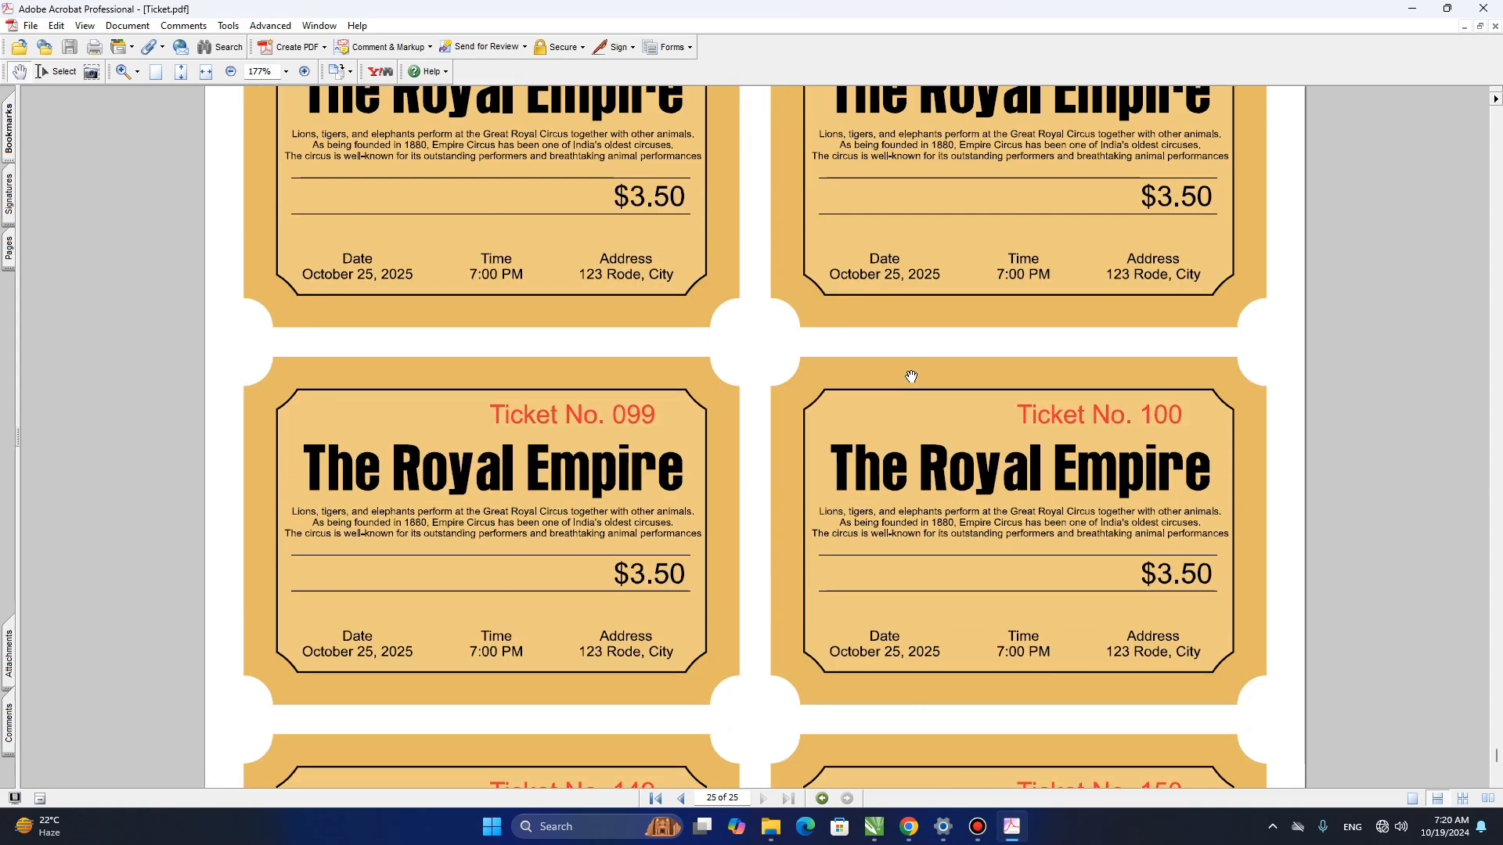